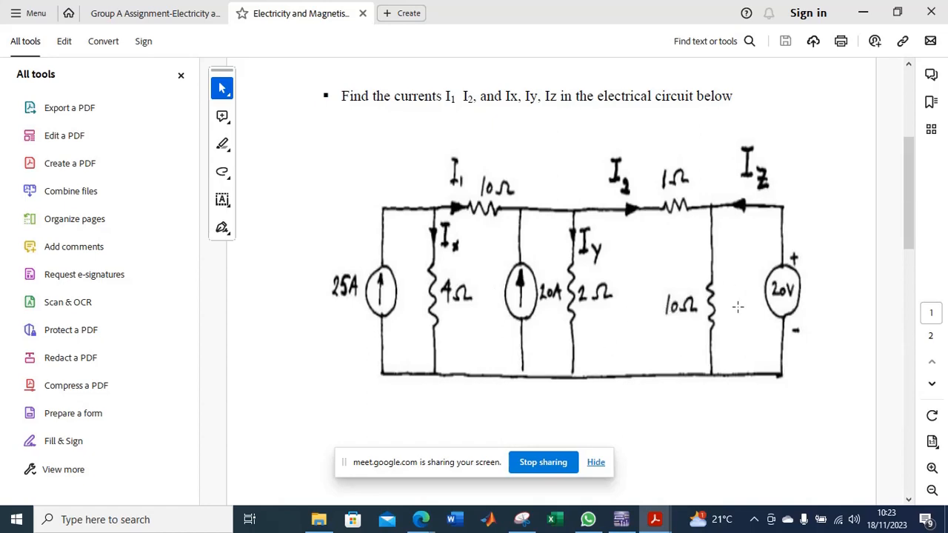
Switch to Multisim and place a 1k resistor from the Basic group's RESISTOR family in the upper part of the Design1 sheet.
click(624, 520)
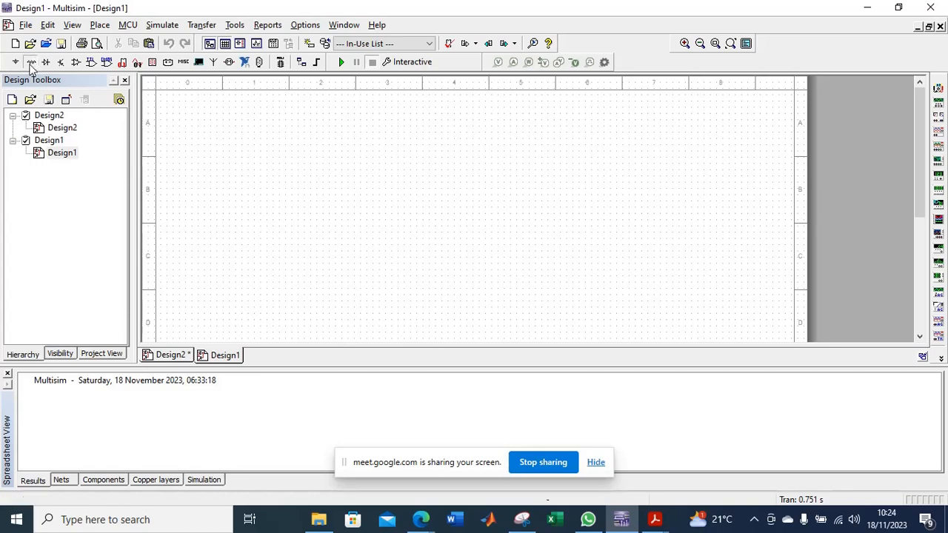
click(30, 65)
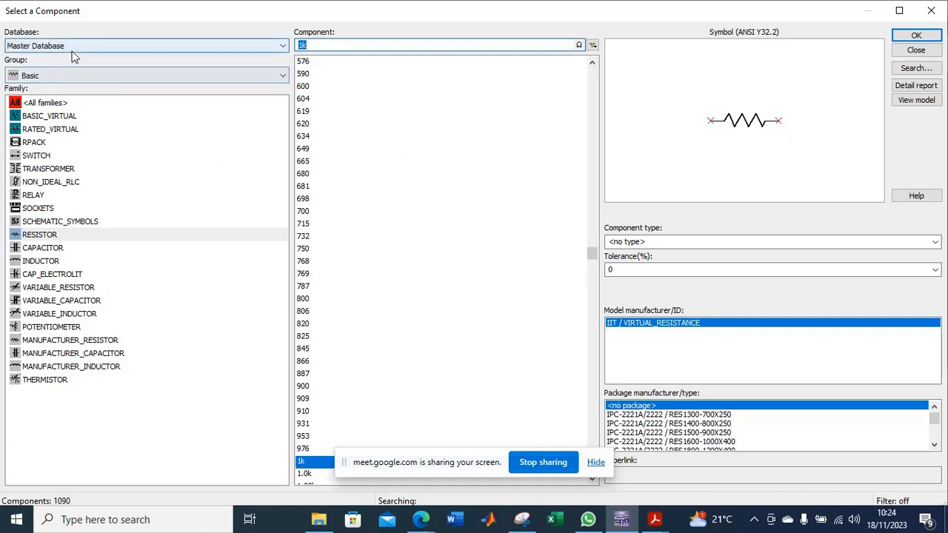
click(44, 103)
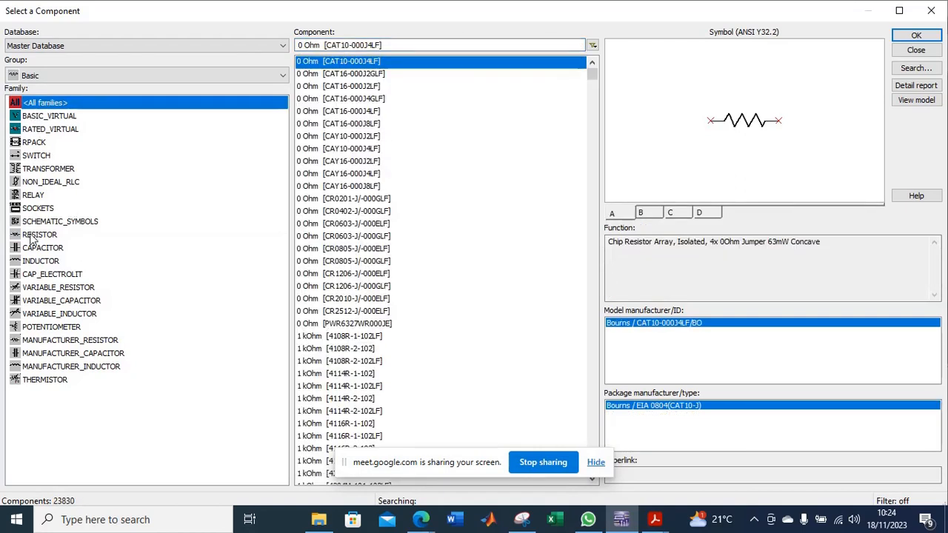
click(58, 76)
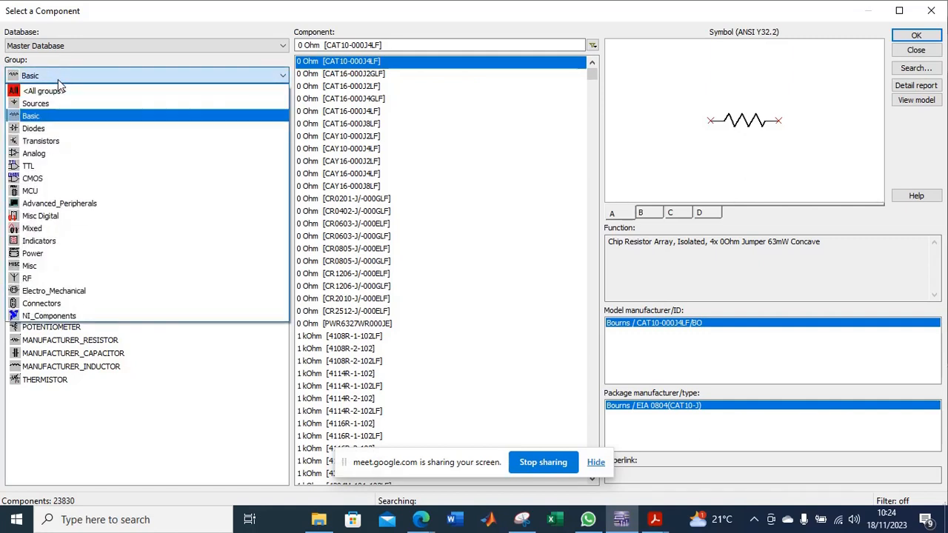
click(59, 90)
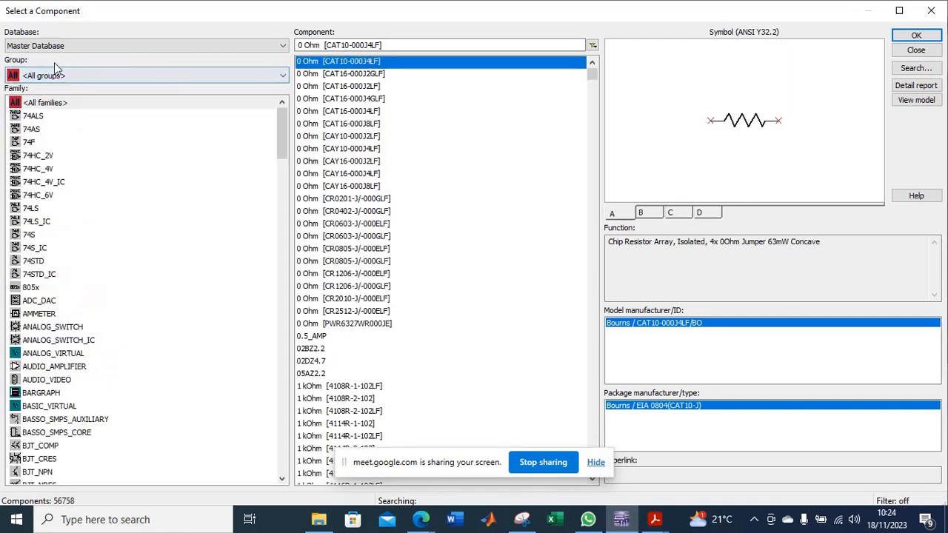
click(62, 77)
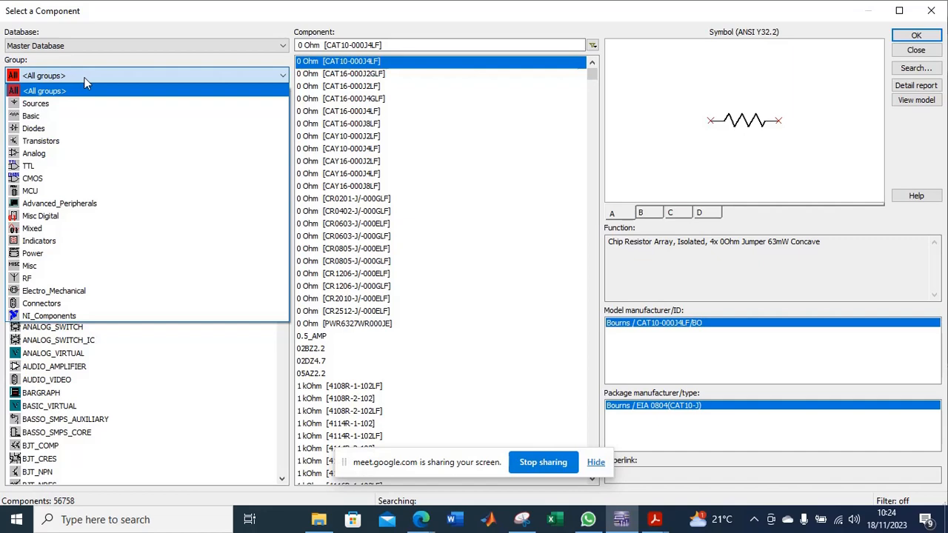
click(65, 116)
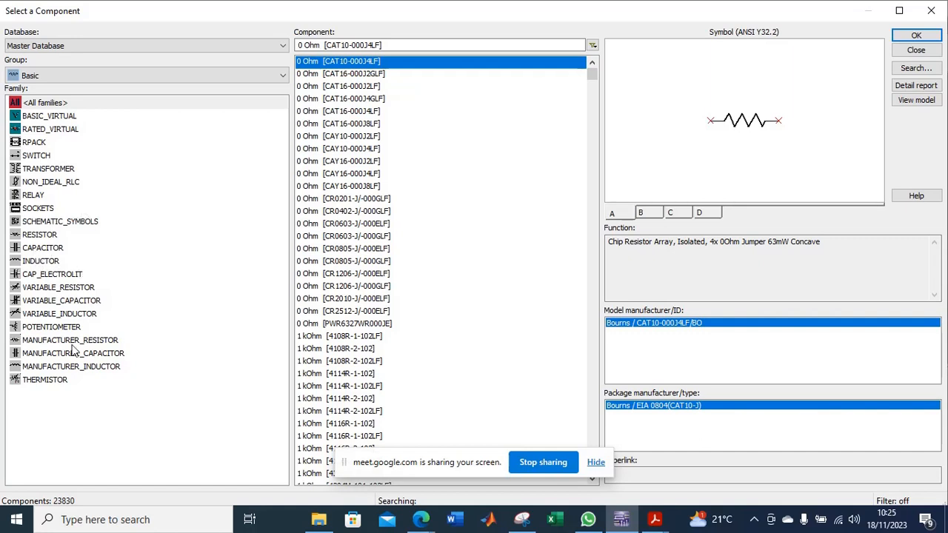
click(41, 237)
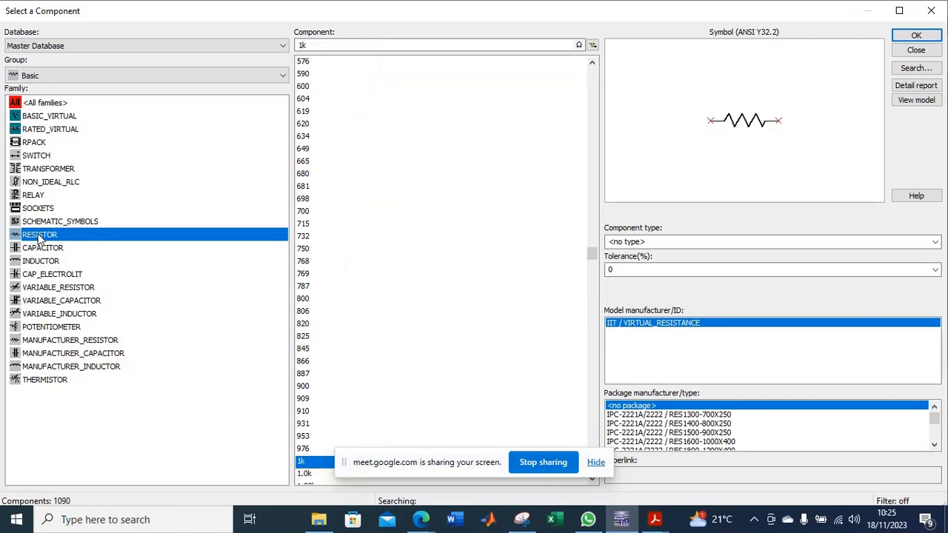
click(913, 37)
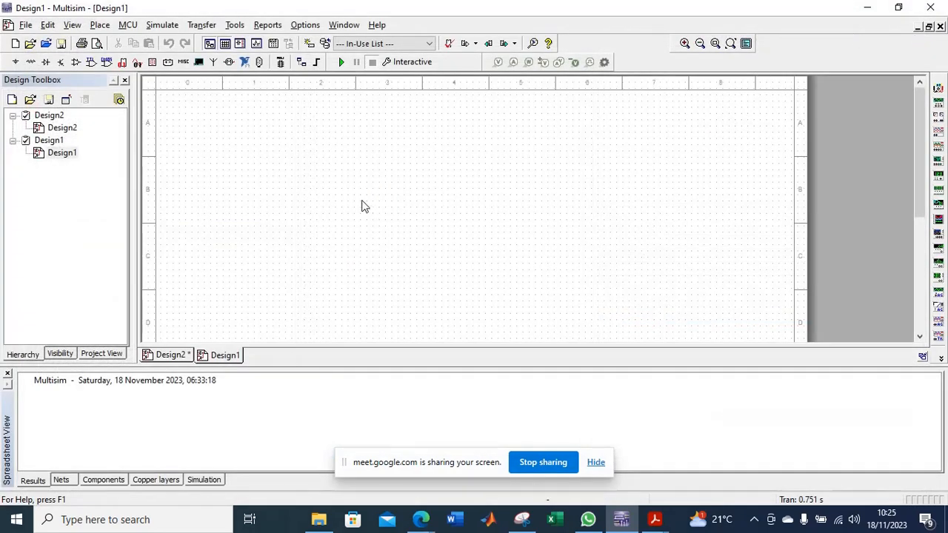
click(326, 185)
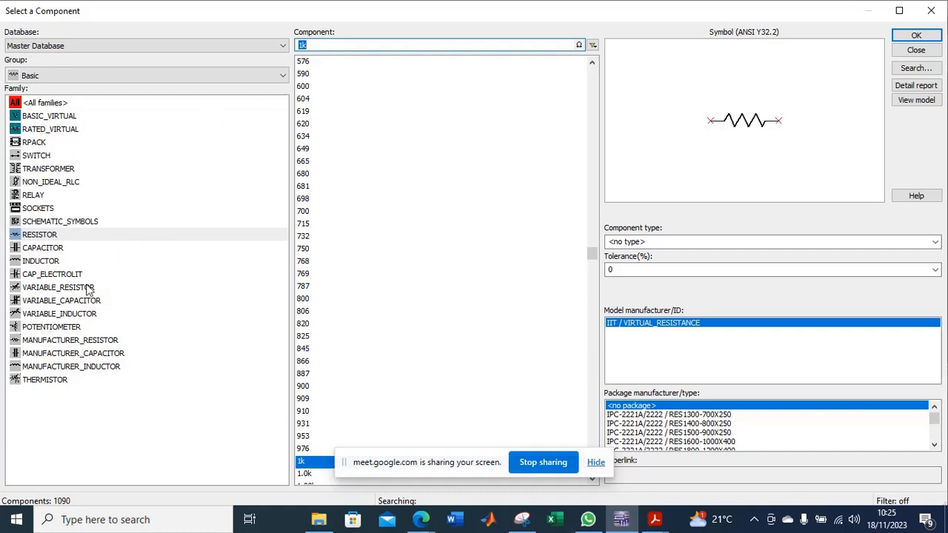
Place two DC_POWER voltage sources from the Sources group to the right of the resistor.
click(284, 76)
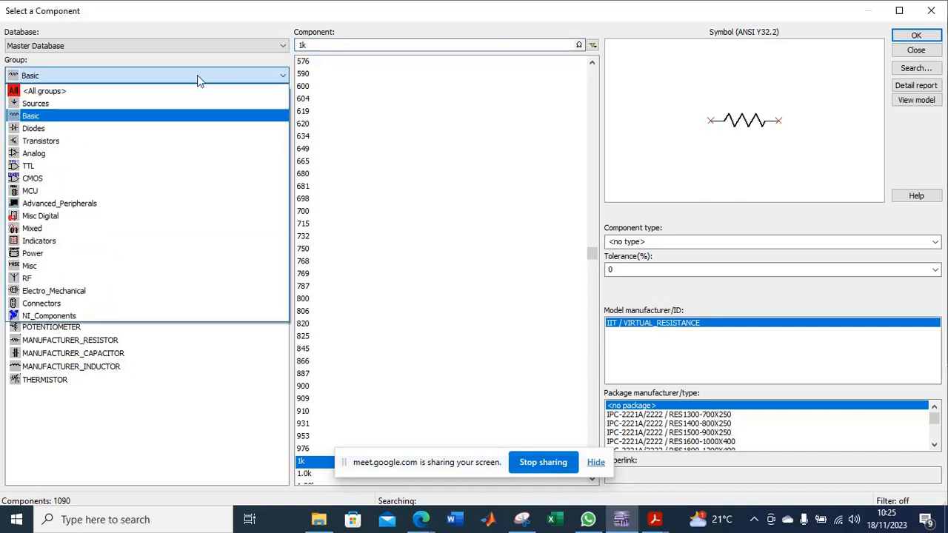
click(412, 98)
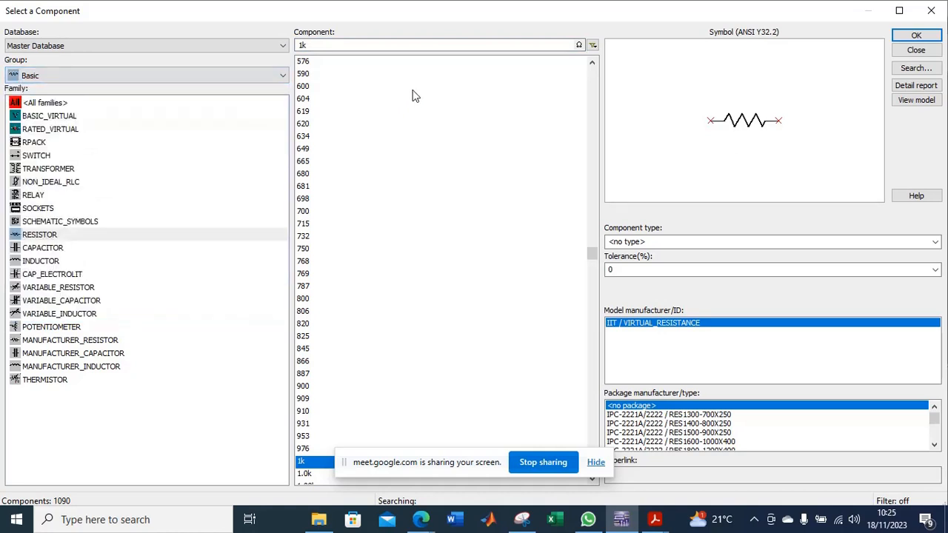
click(282, 76)
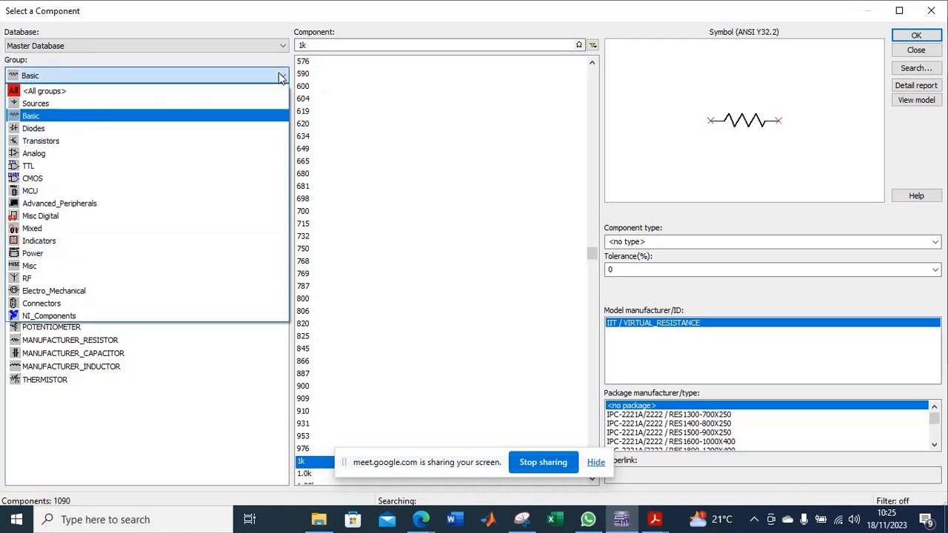
click(127, 104)
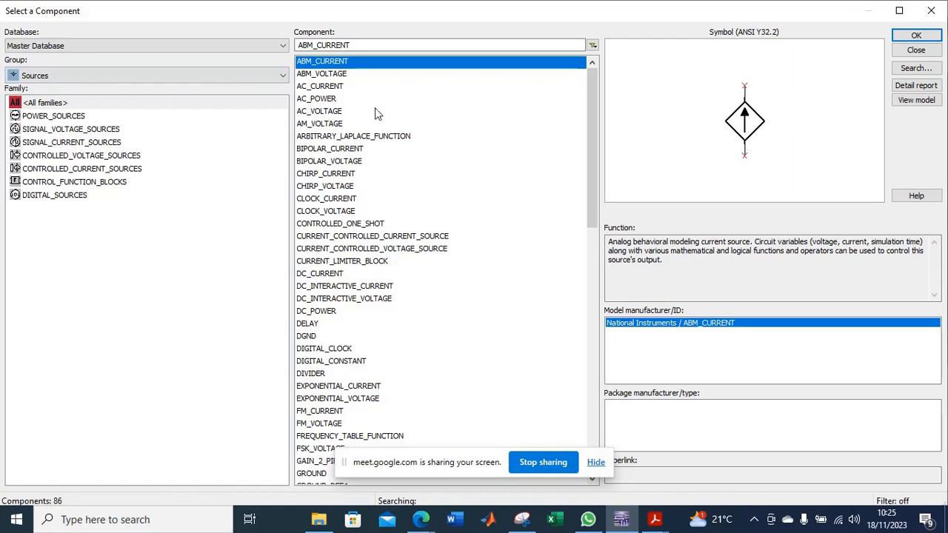
click(306, 100)
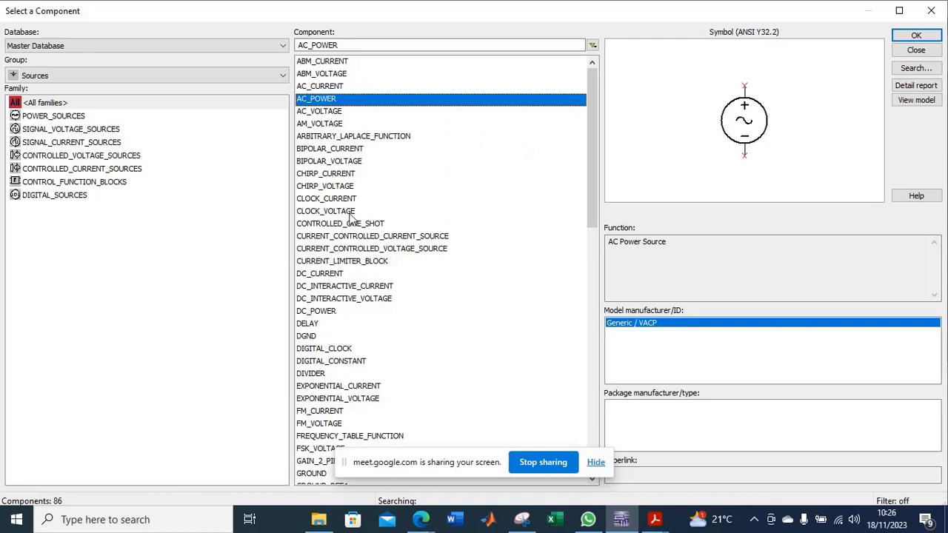
click(326, 312)
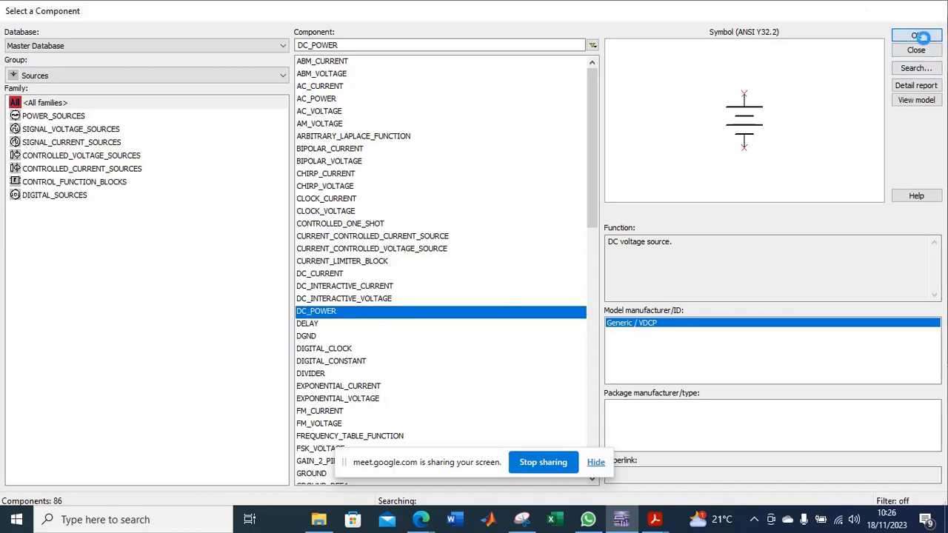
click(916, 35)
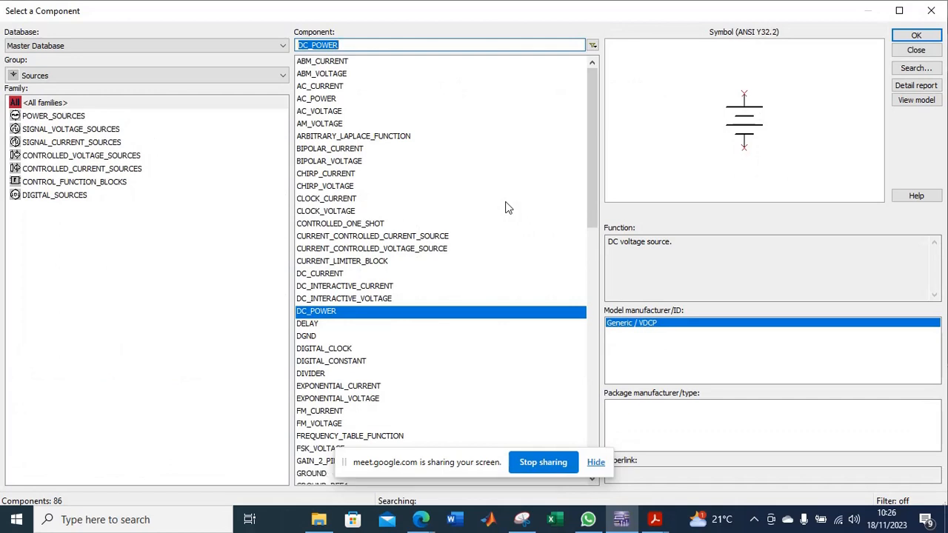
click(916, 50)
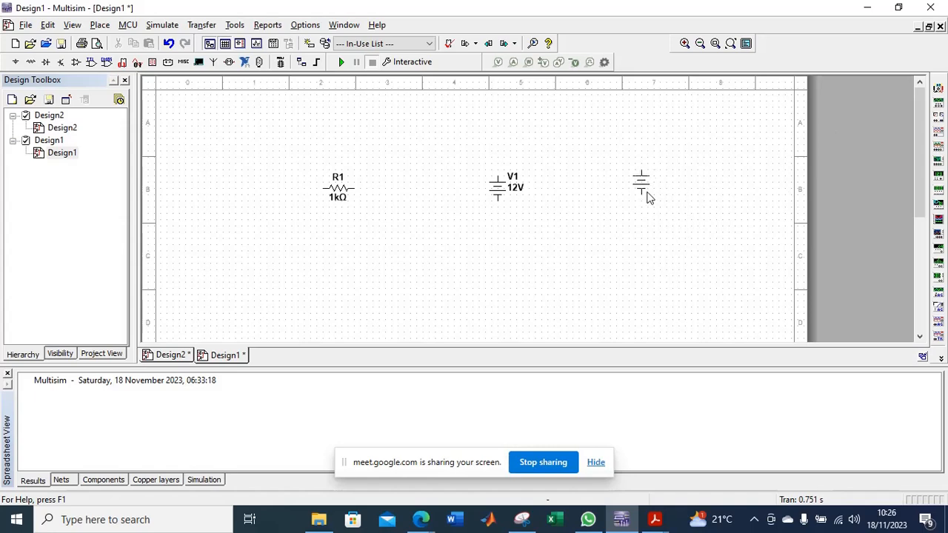
click(639, 179)
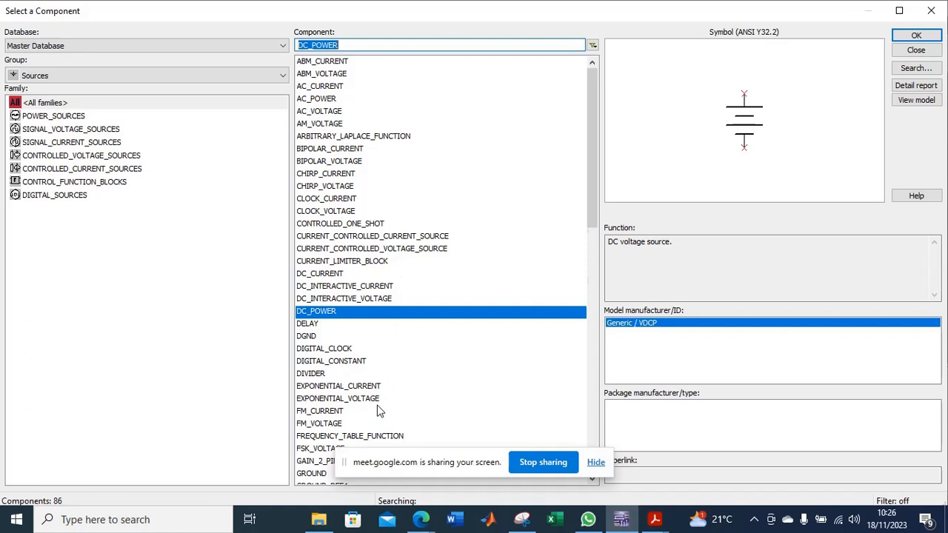
Place a DC_CURRENT source from the Sources group to the left of the resistor.
scroll(404, 399, down, 4)
scroll(408, 391, up, 1)
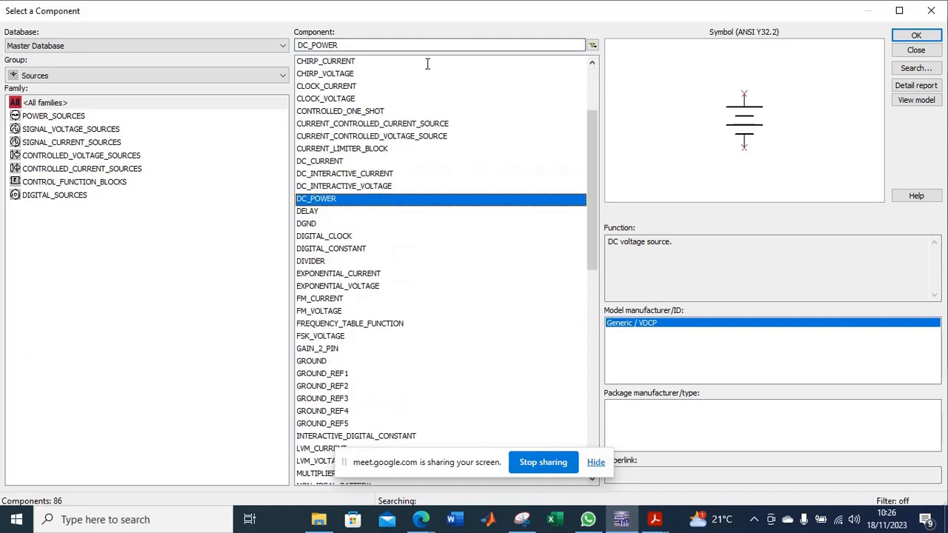
click(327, 162)
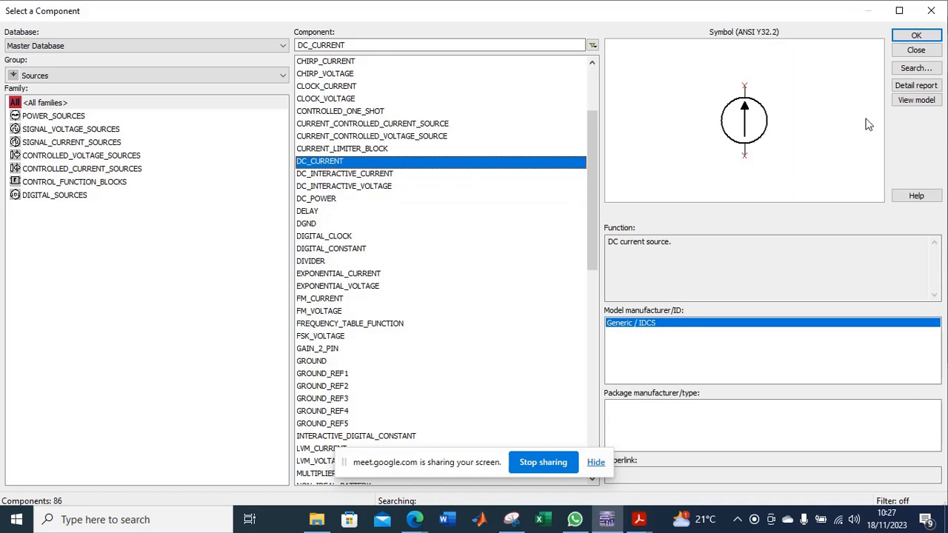
click(915, 36)
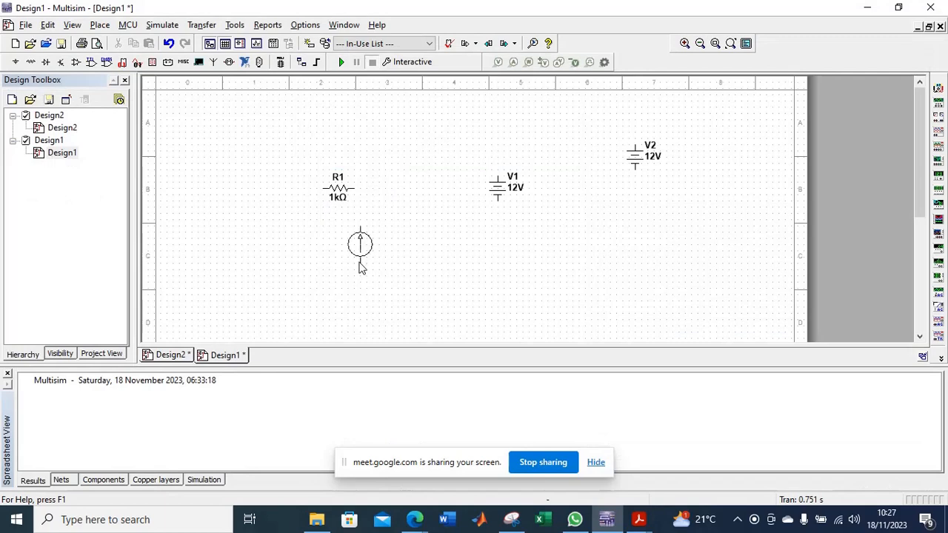
click(256, 194)
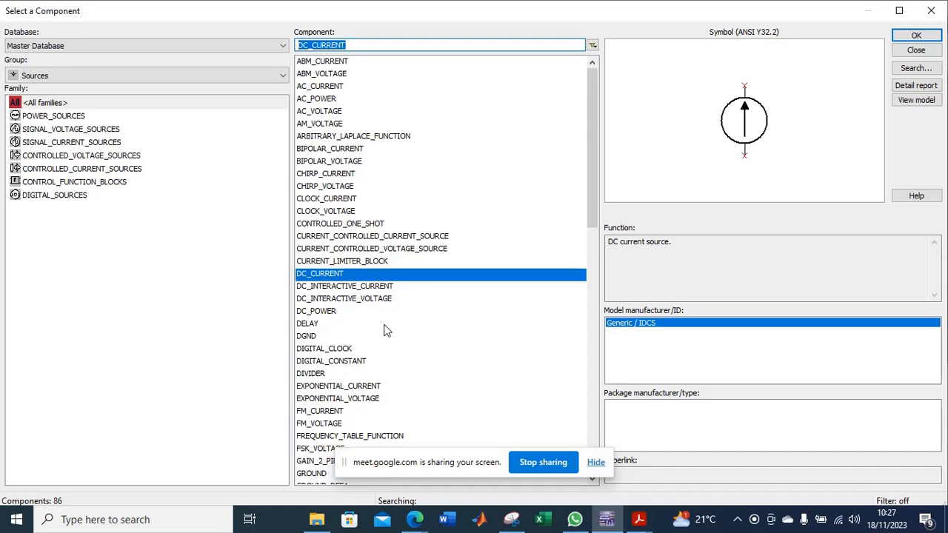
Place a GROUND component from the Sources group below the voltage sources and finish component selection.
scroll(393, 349, down, 6)
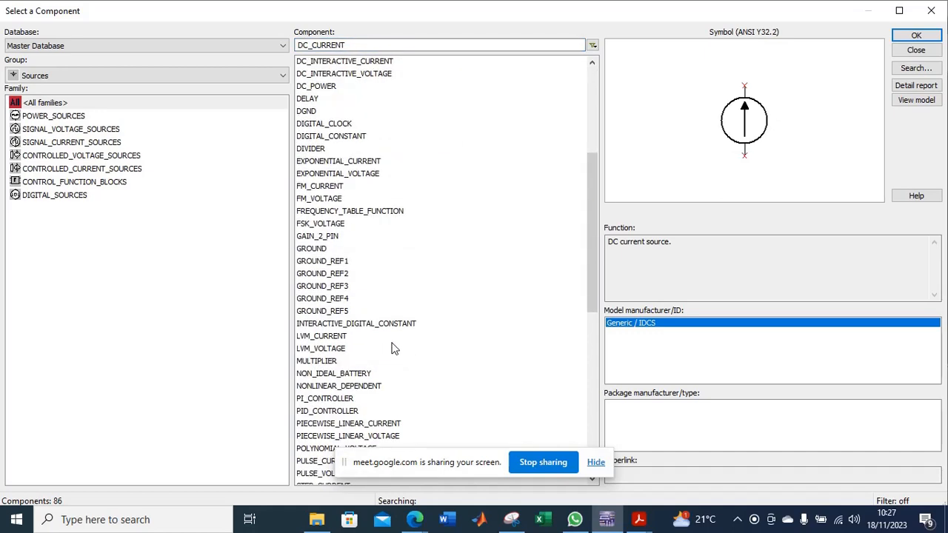
click(313, 250)
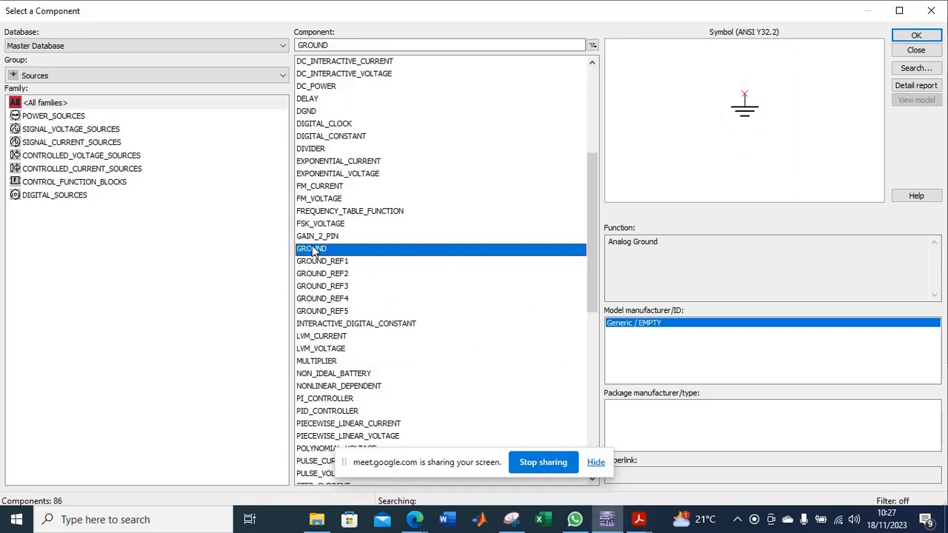
click(916, 35)
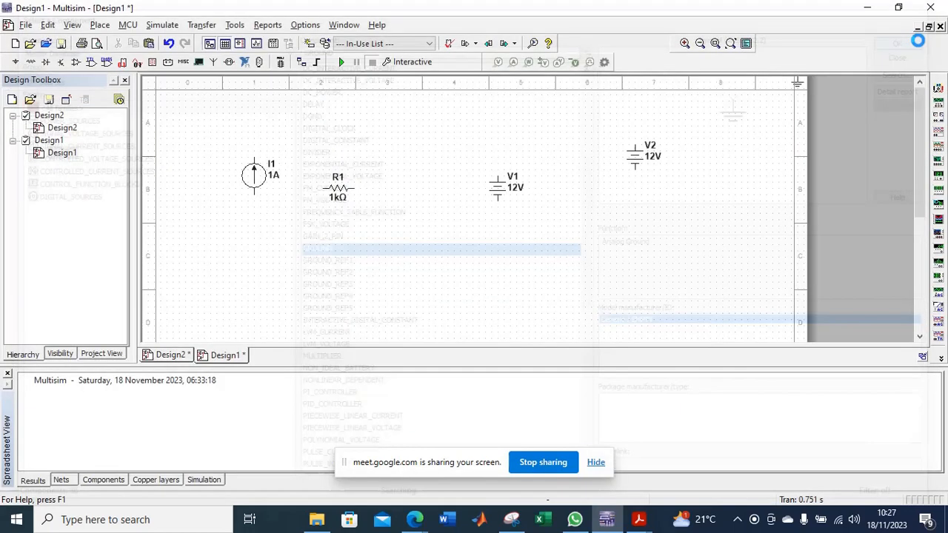
scroll(442, 241, up, 2)
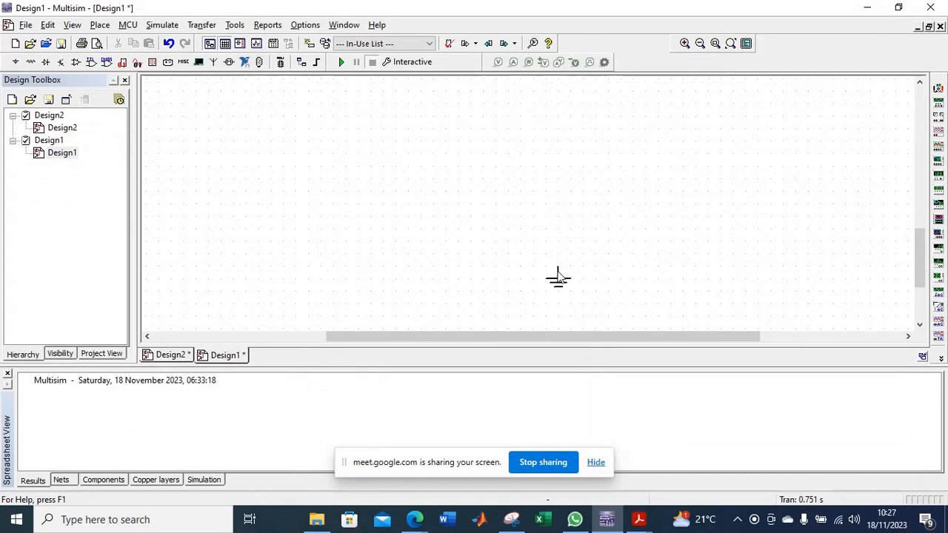
scroll(556, 274, down, 2)
scroll(493, 227, down, 2)
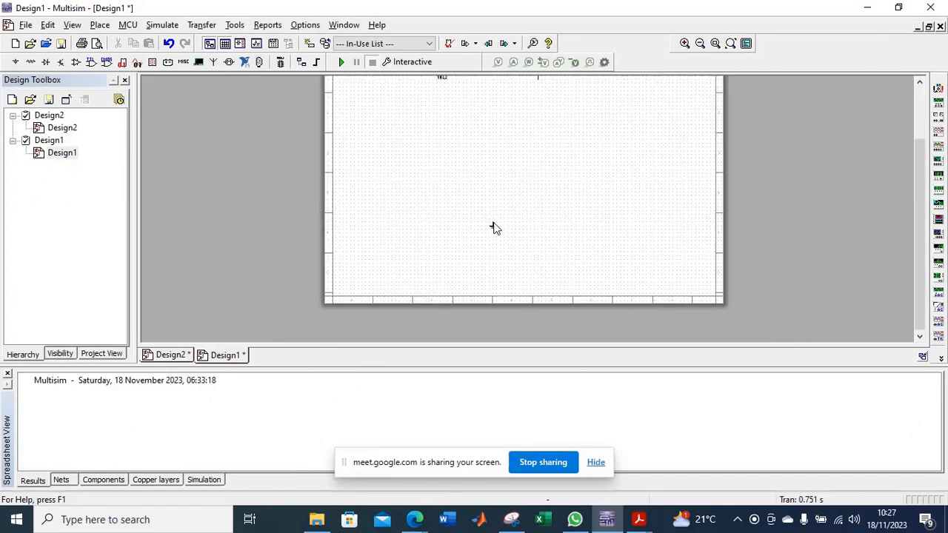
scroll(495, 229, up, 1)
click(613, 206)
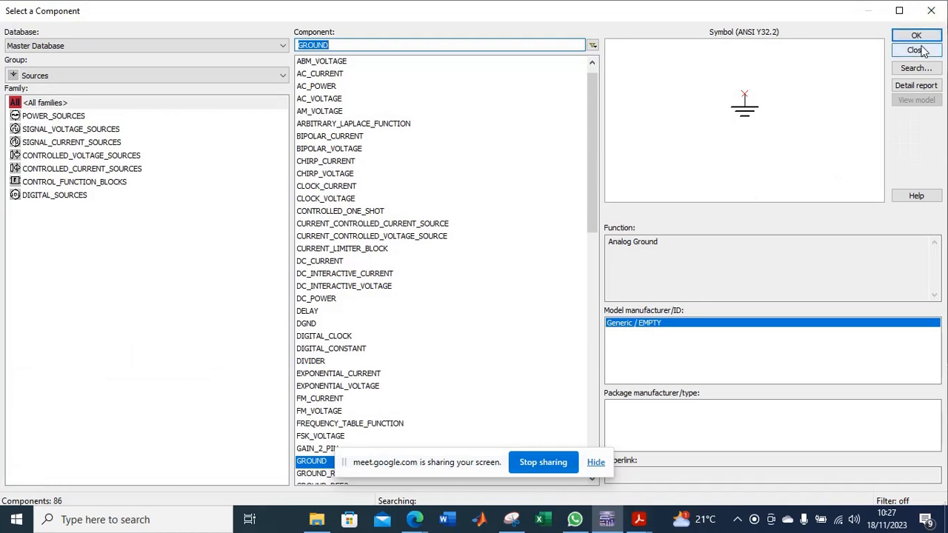
click(915, 50)
Narrow the Design Toolbox to give the schematic with the placed components more width.
scroll(867, 215, up, 2)
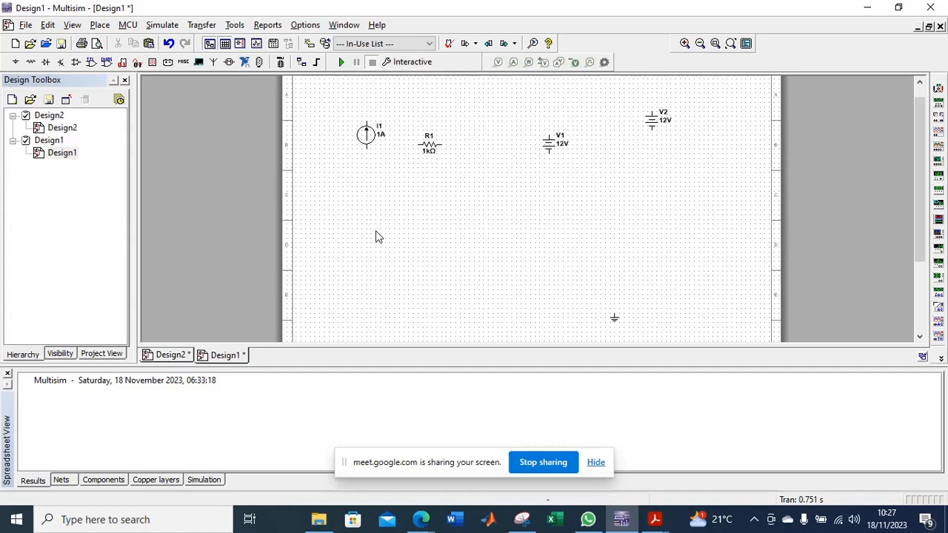
scroll(516, 191, down, 1)
scroll(516, 191, up, 4)
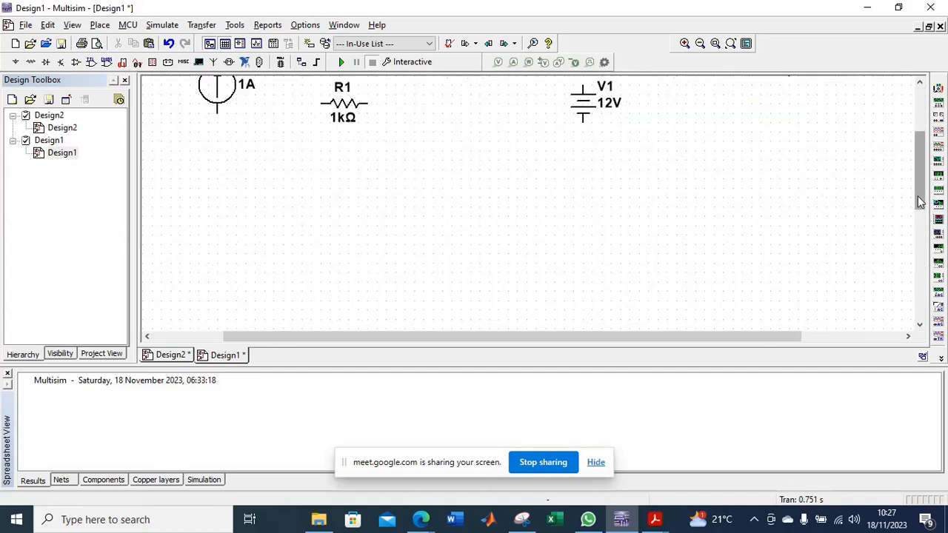
drag(925, 202, 930, 168)
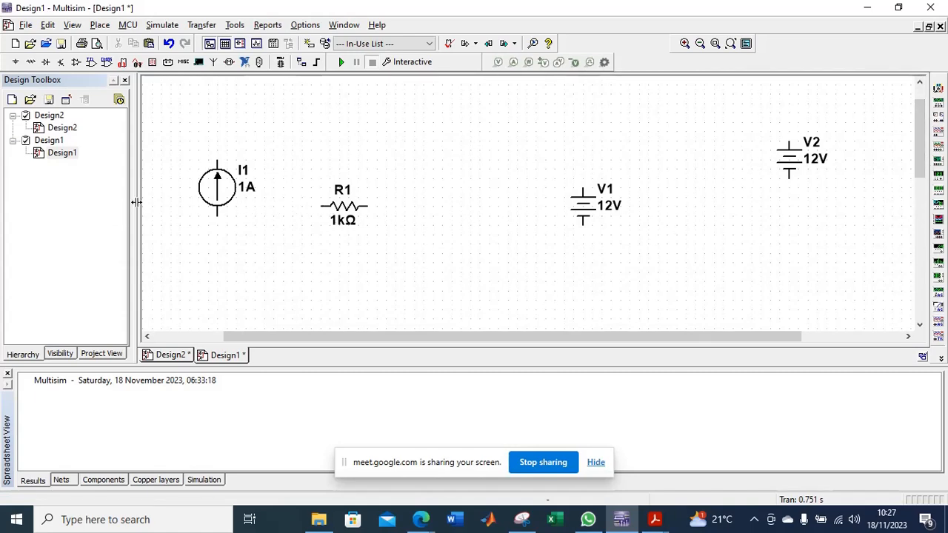
drag(135, 201, 104, 200)
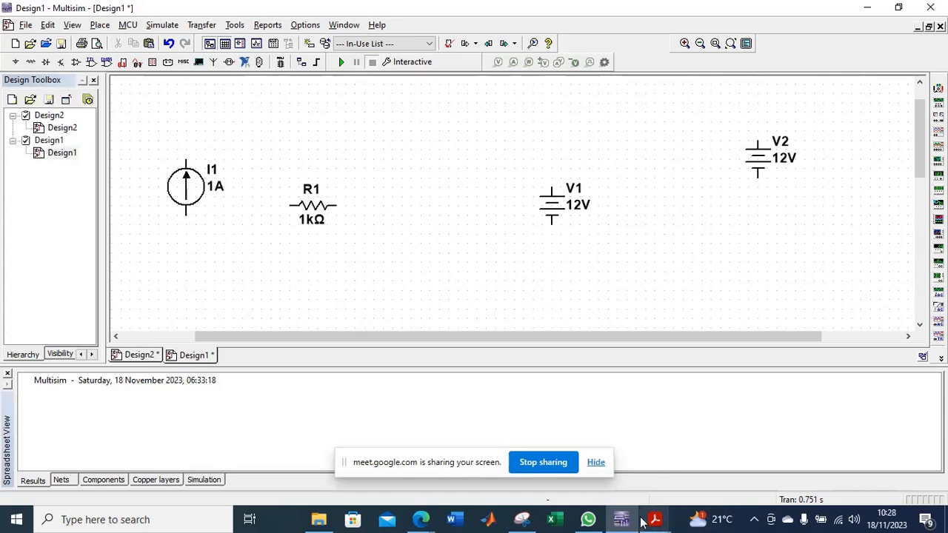
Move resistor R1 upward so it sits near the top of current source I1.
mouse_move(654, 519)
mouse_move(703, 459)
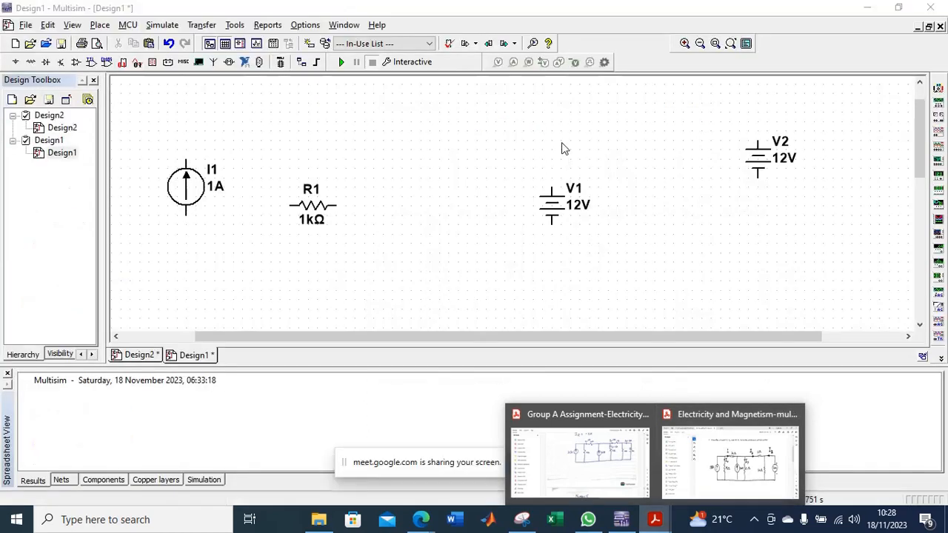
click(315, 203)
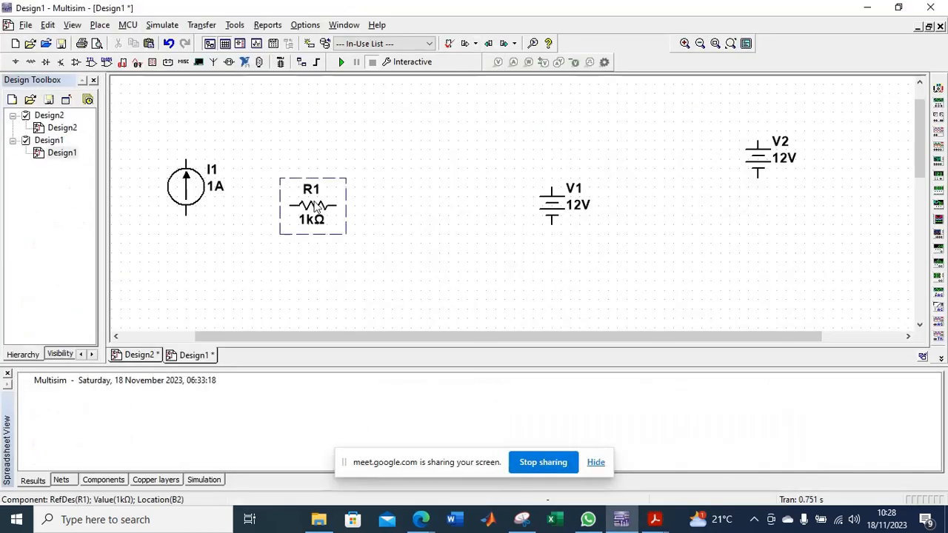
drag(316, 207, 314, 152)
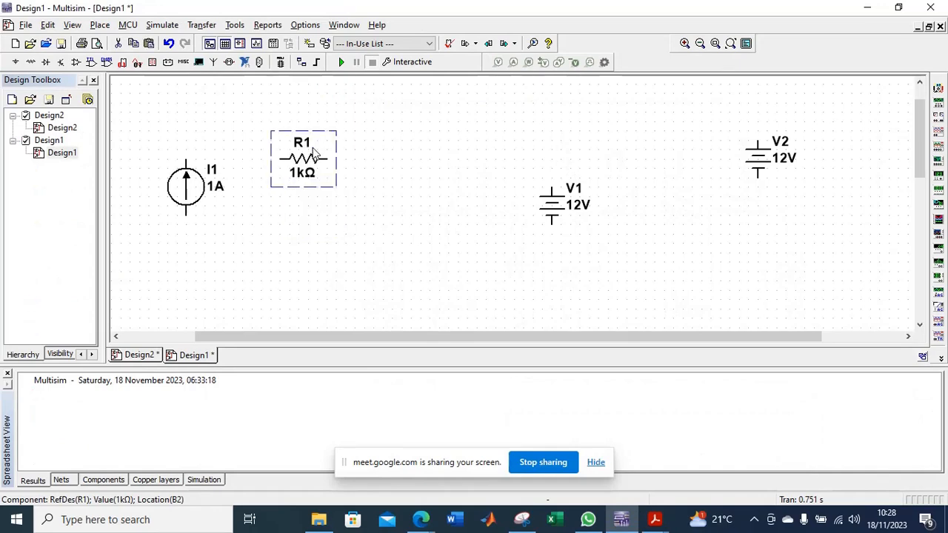
double_click(305, 160)
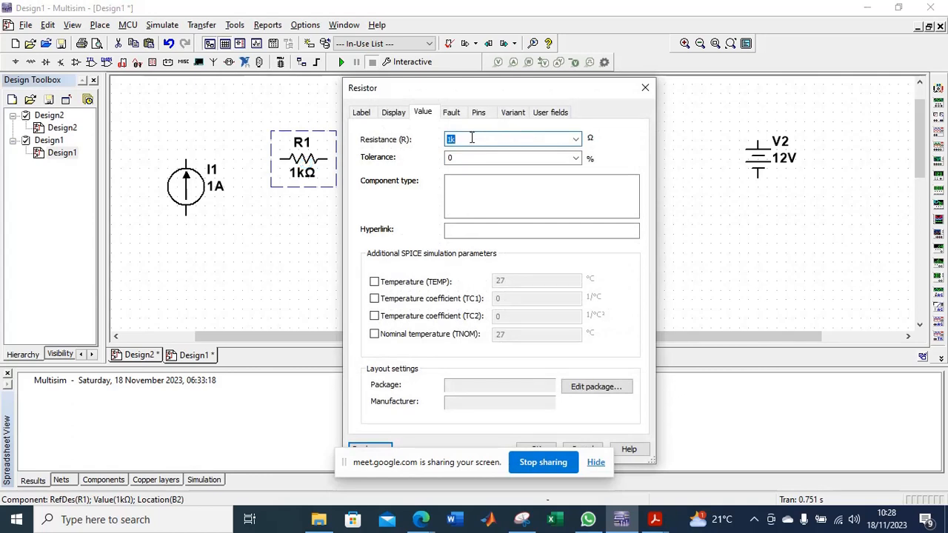
click(643, 87)
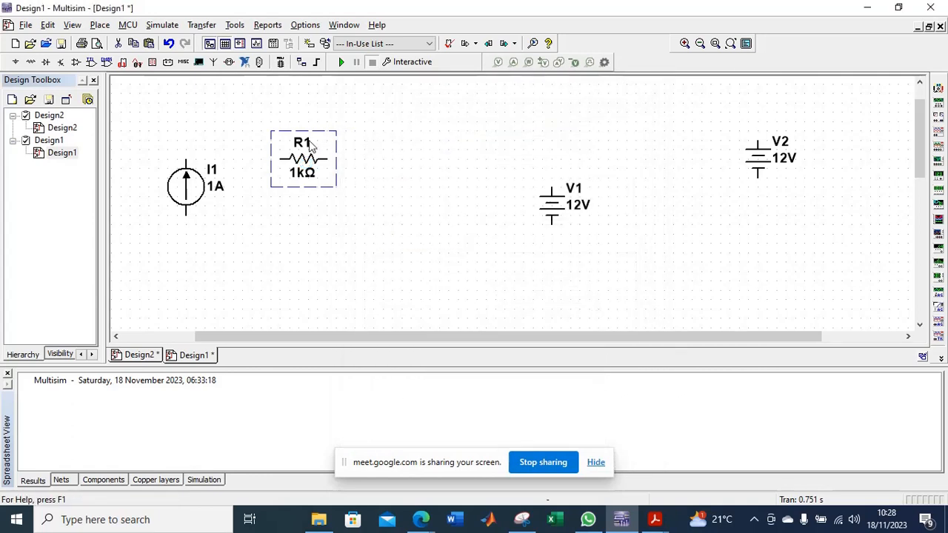
double_click(308, 141)
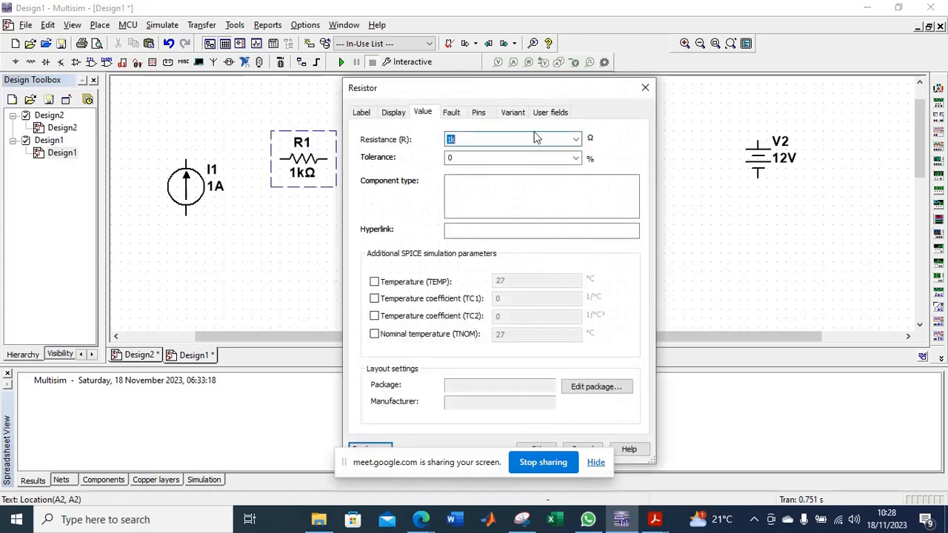
click(645, 88)
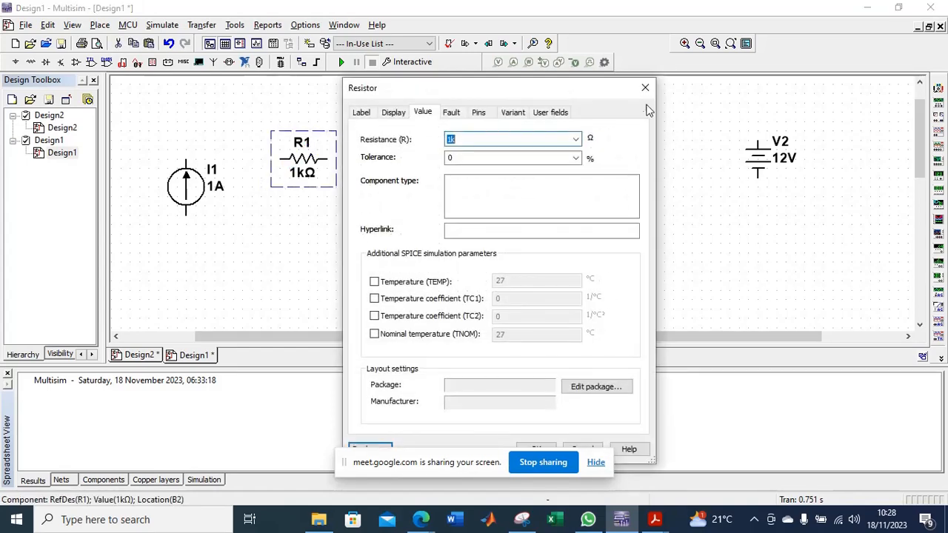
click(643, 90)
click(376, 301)
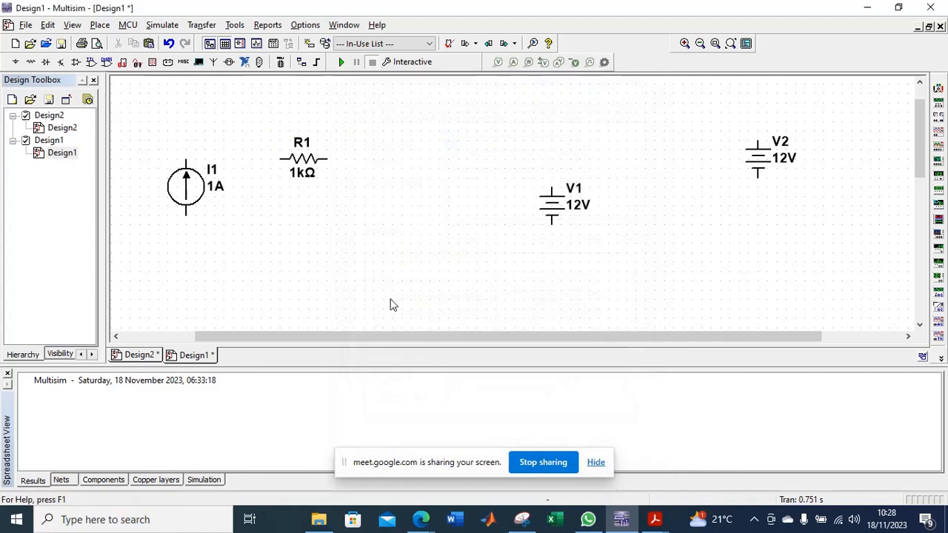
Set the resistance of R1 to 10 Ω.
click(314, 162)
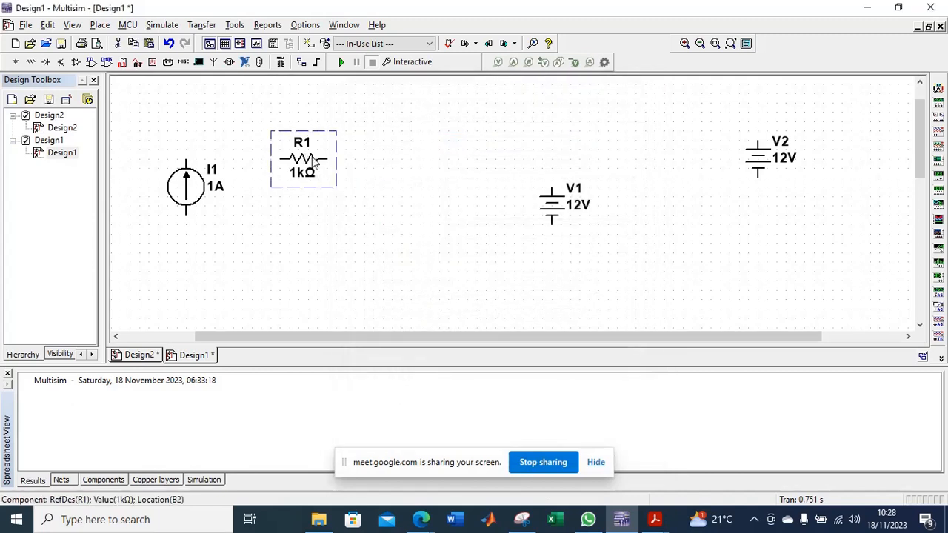
double_click(314, 162)
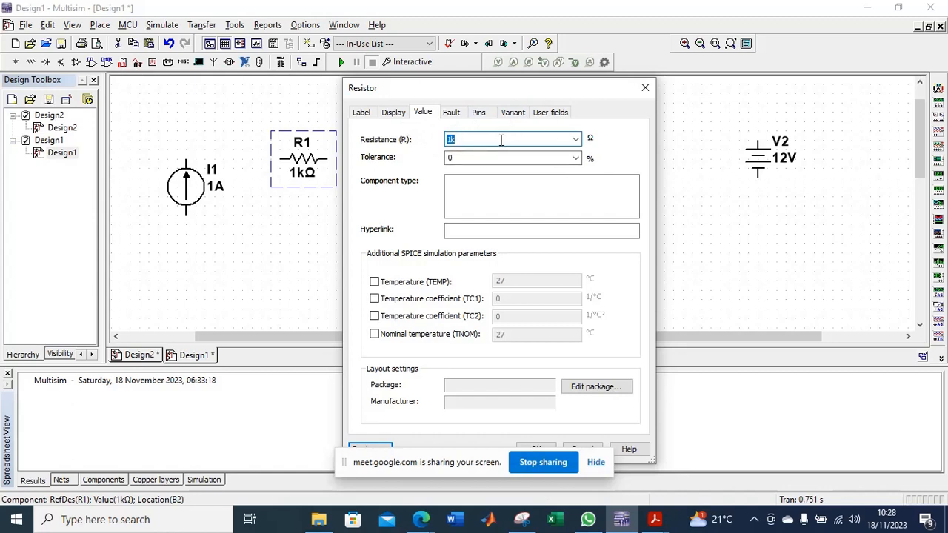
text(10)
key(Return)
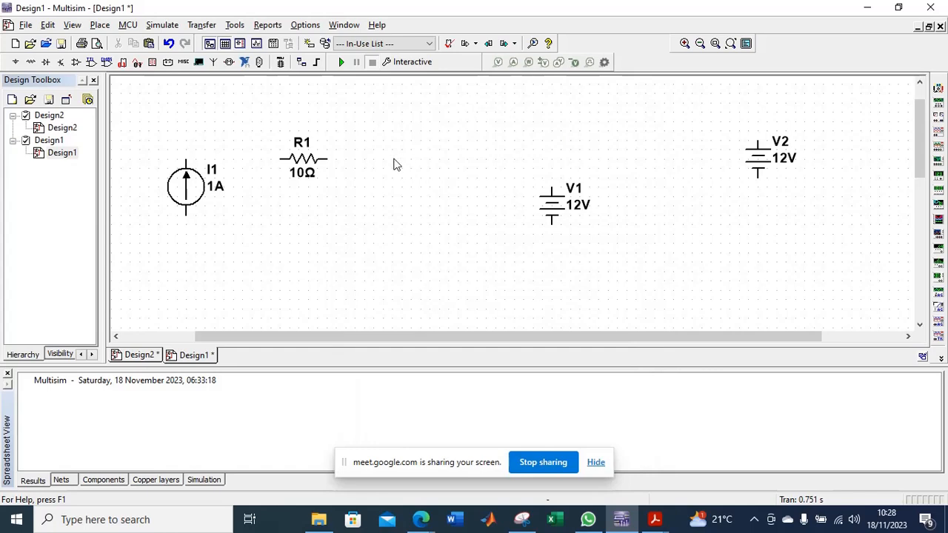
Consult the circuit diagram in the assignment PDF, and place a copy of R1 level with it above source V1 in Multisim.
click(308, 159)
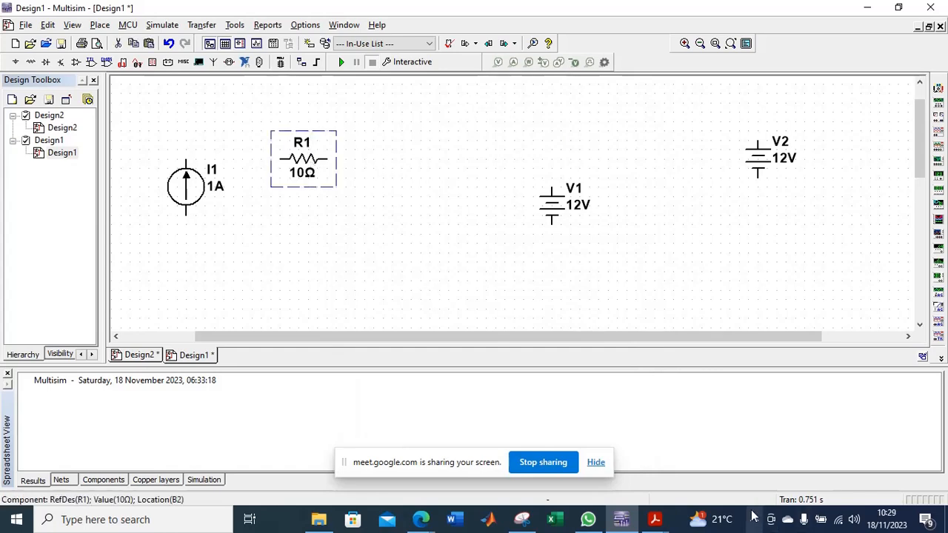
mouse_move(744, 468)
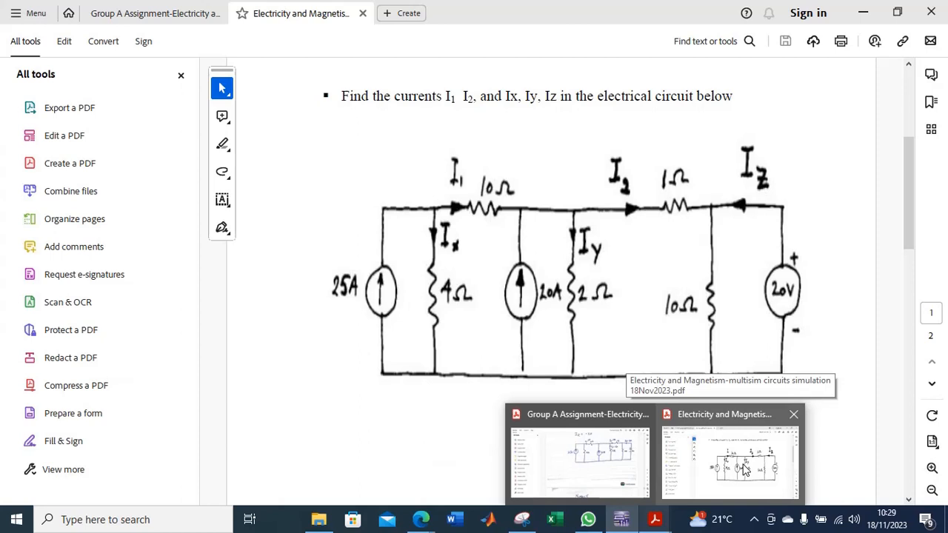
click(745, 468)
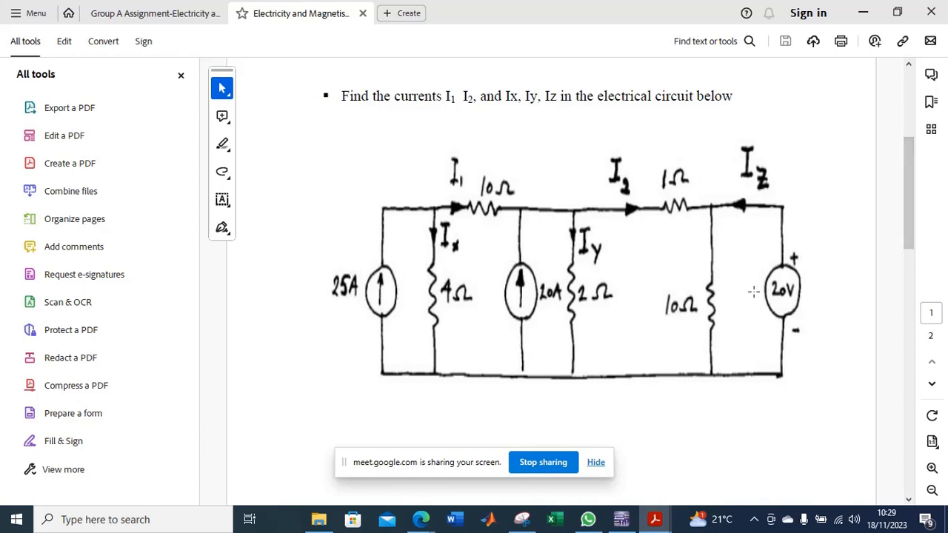
click(622, 521)
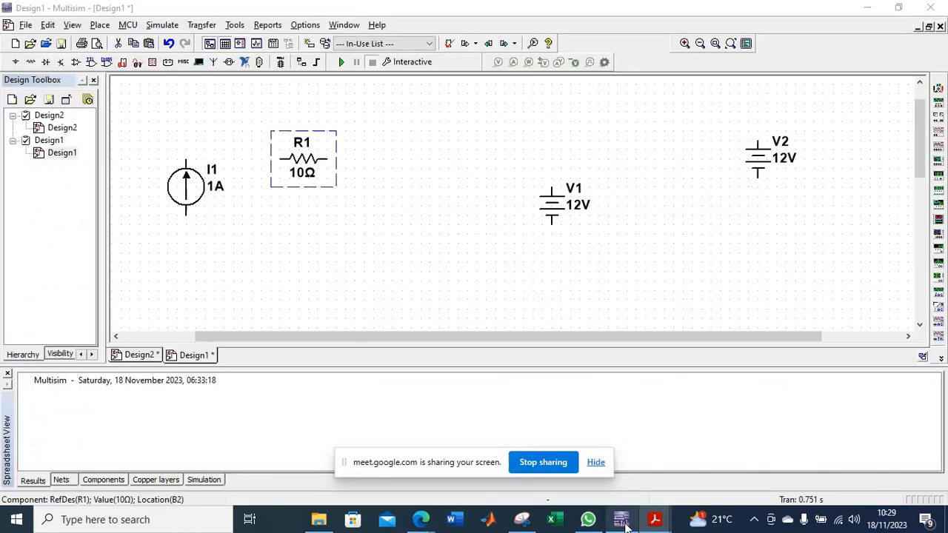
click(370, 182)
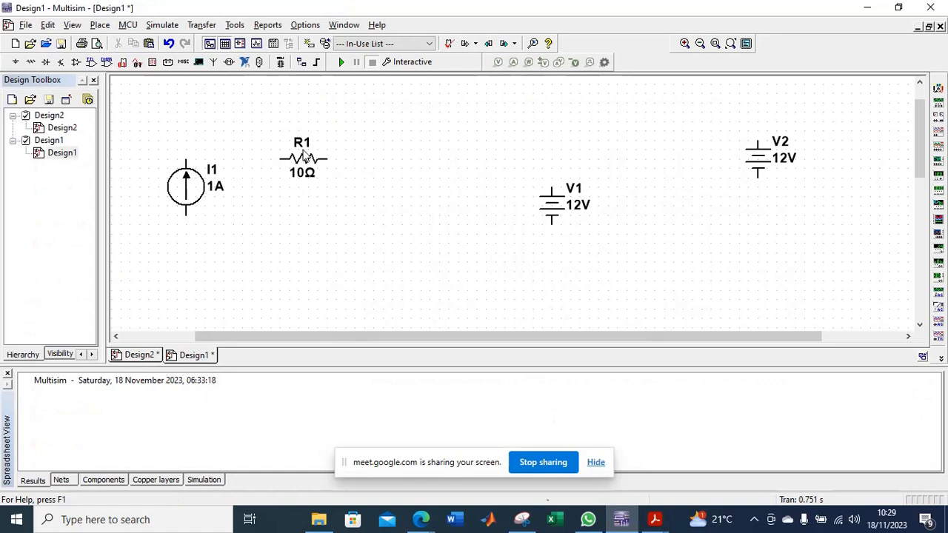
click(305, 156)
click(320, 171)
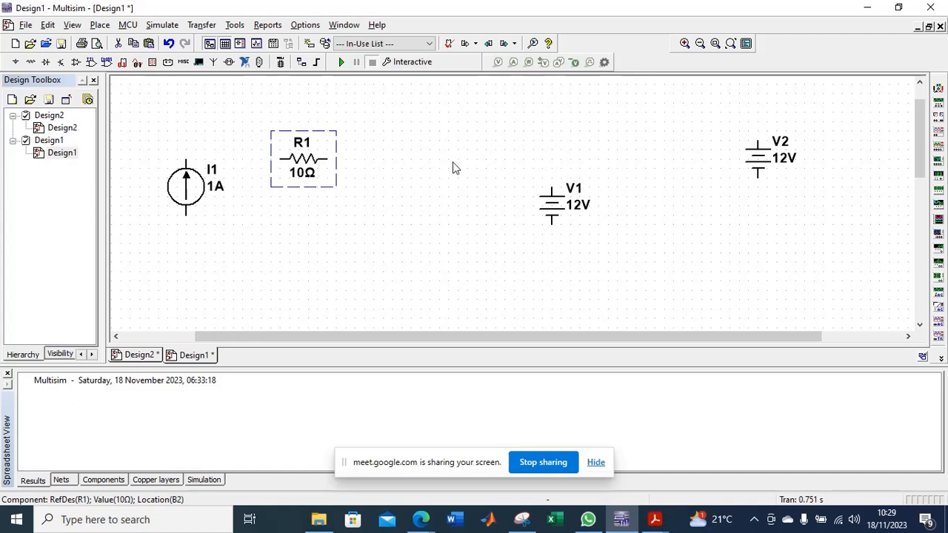
key(ctrl+v)
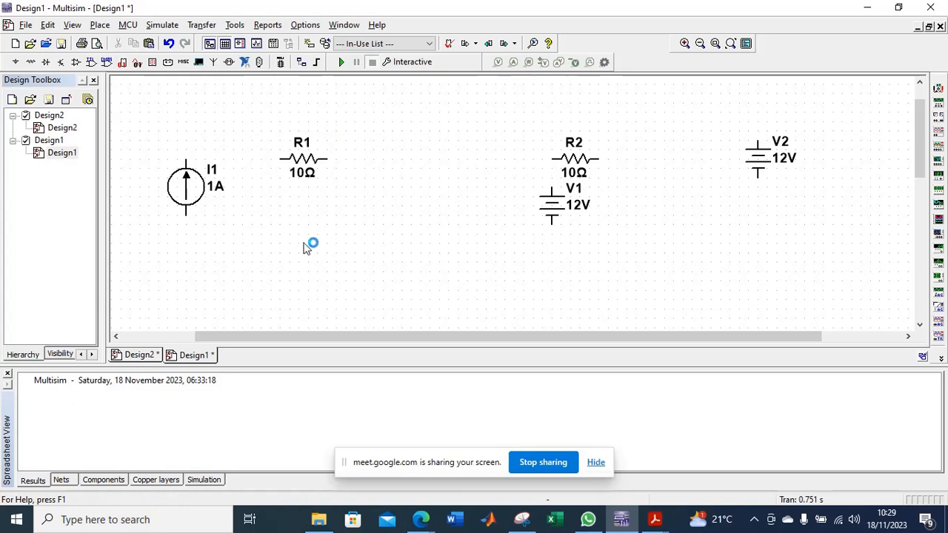
Place another copy of the 10 Ω resistor R1 just below and to the right of it.
click(314, 163)
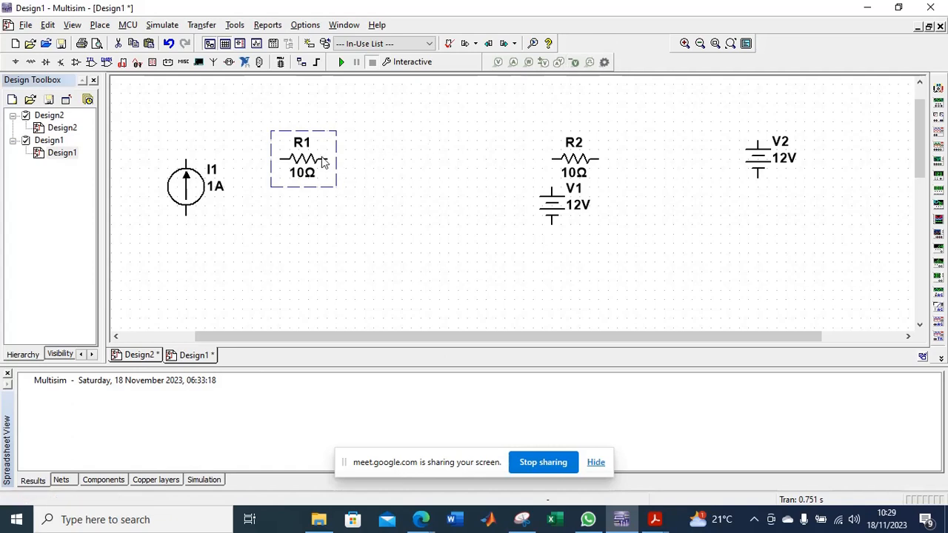
click(342, 228)
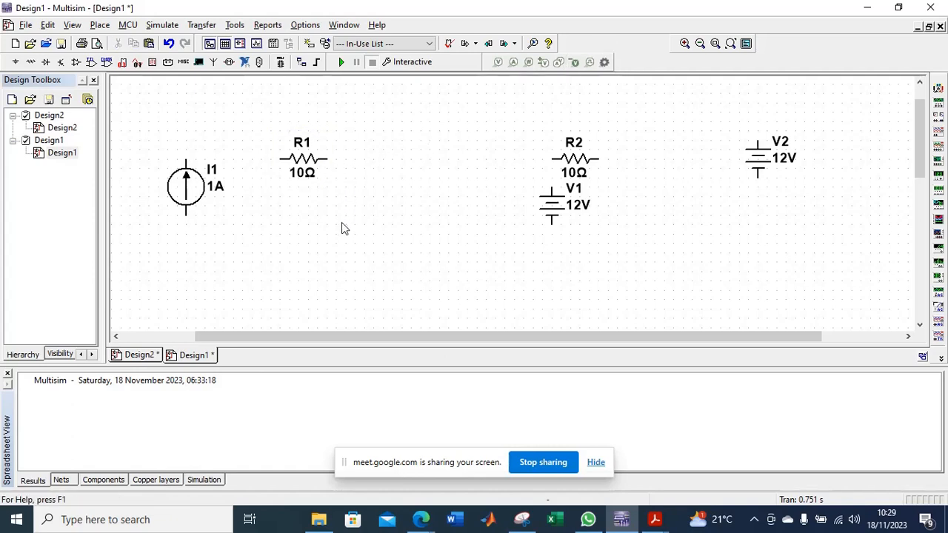
key(ctrl+v)
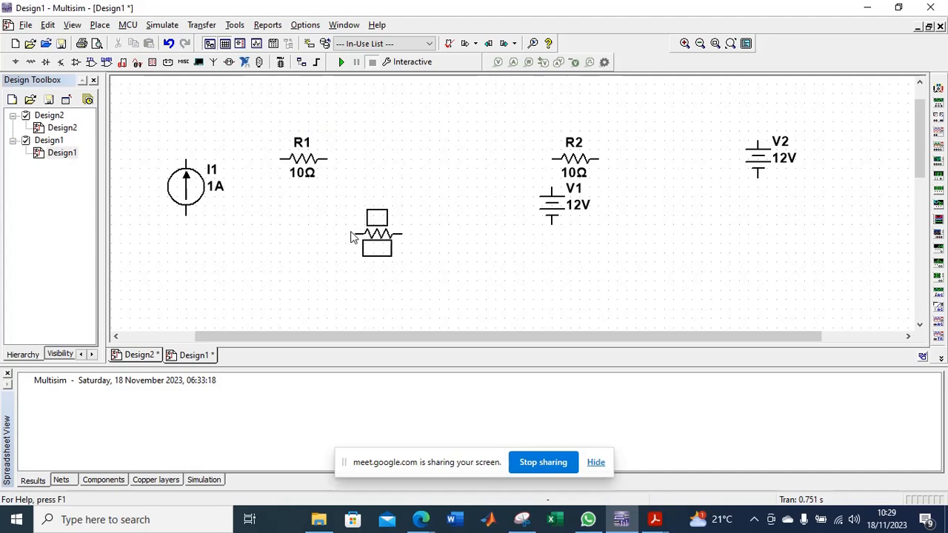
click(317, 242)
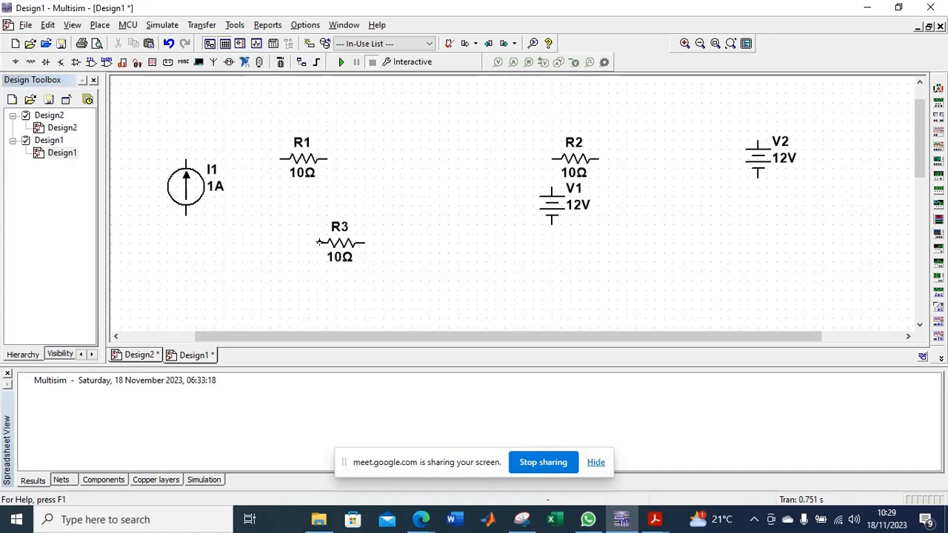
Rotate the lower resistor R3 90° clockwise so it stands vertically.
click(337, 252)
right_click(342, 248)
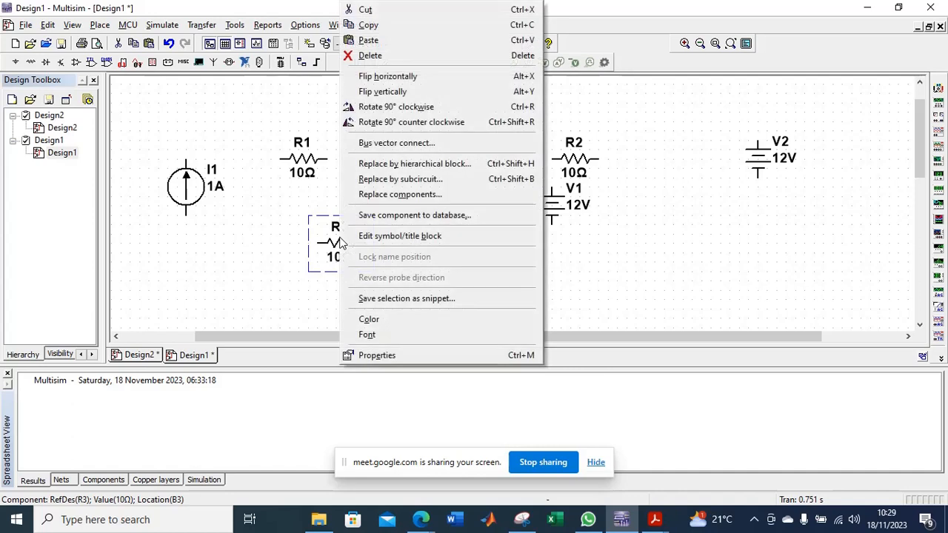
click(398, 108)
click(367, 177)
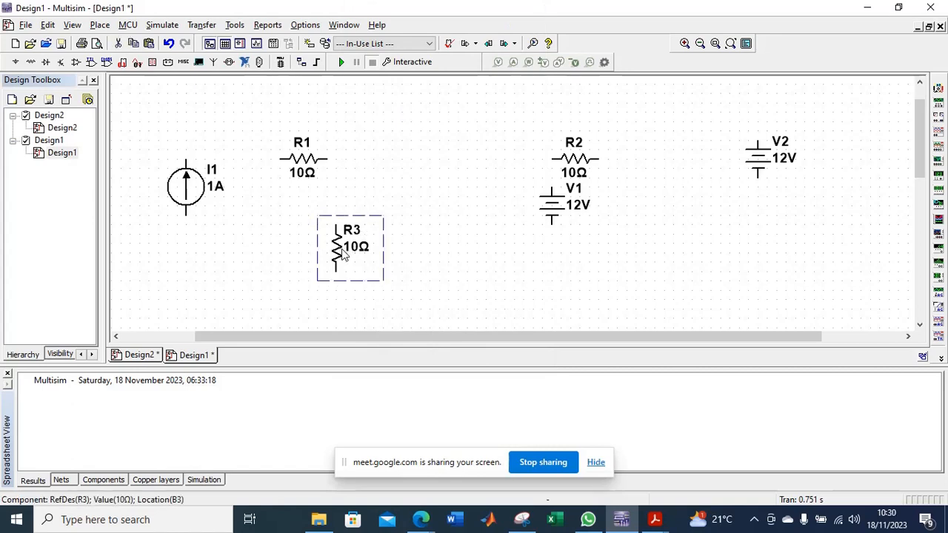
Place two vertical copies of R3 side by side to its right, below R2.
click(450, 259)
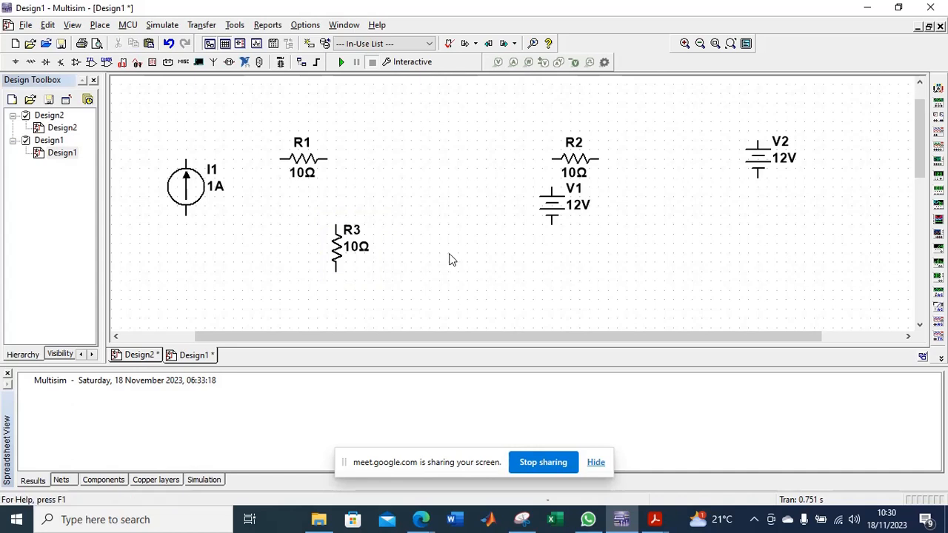
key(ctrl+v)
click(497, 274)
key(ctrl+v)
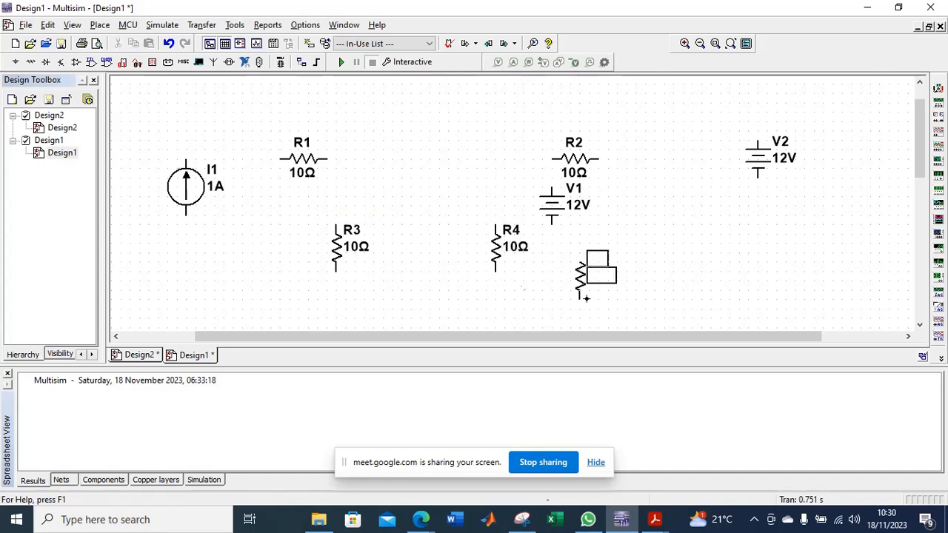
click(618, 281)
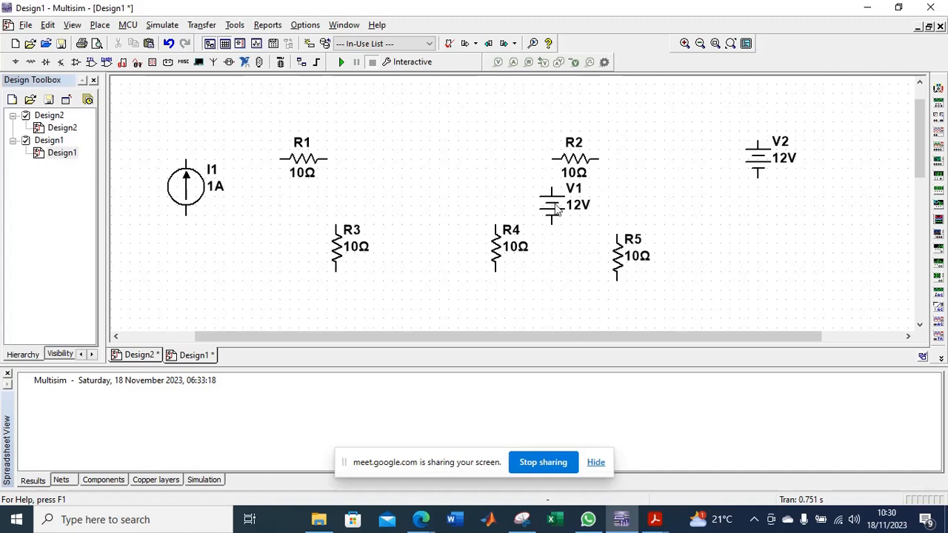
Delete the voltage source V1 located beneath resistor R2.
click(557, 209)
key(Delete)
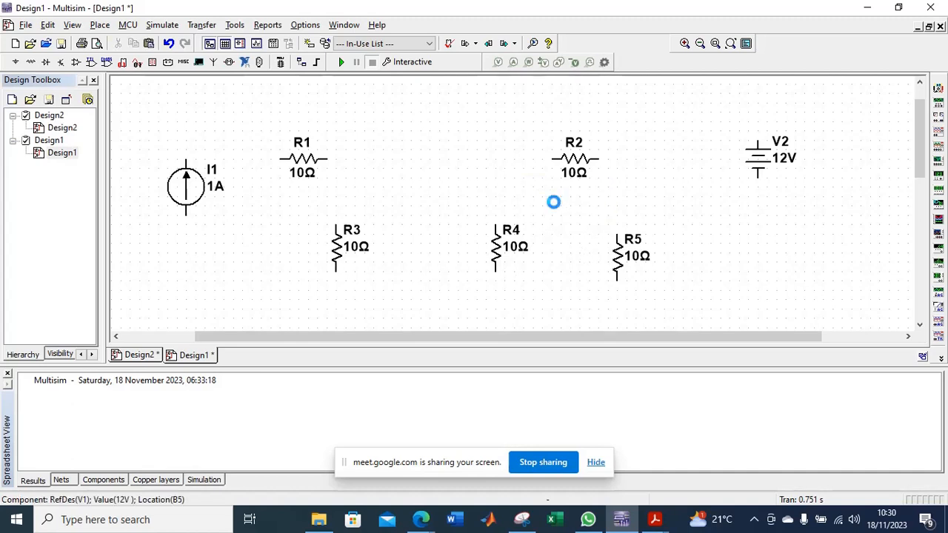
Paste another vertical 10 Ω resistor between R1 and R2.
click(191, 189)
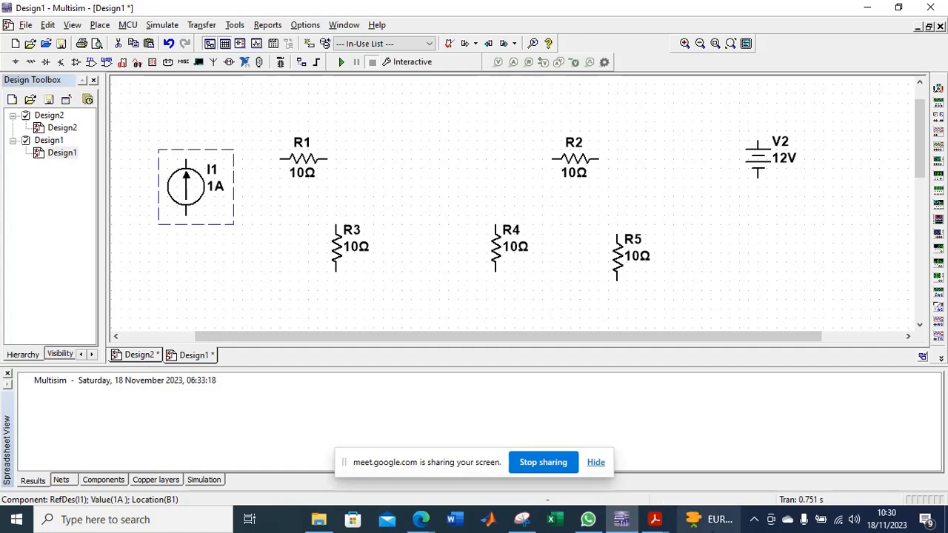
mouse_move(654, 519)
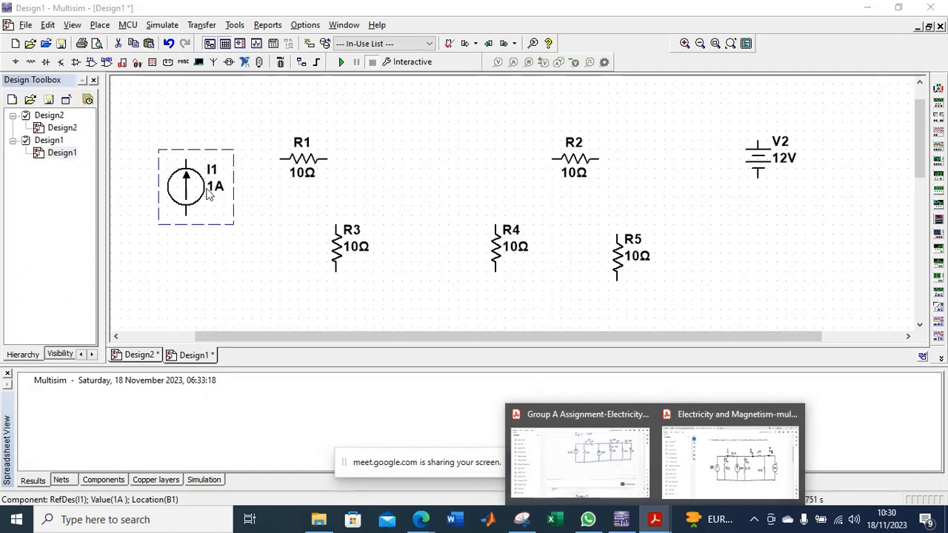
click(397, 189)
key(ctrl+v)
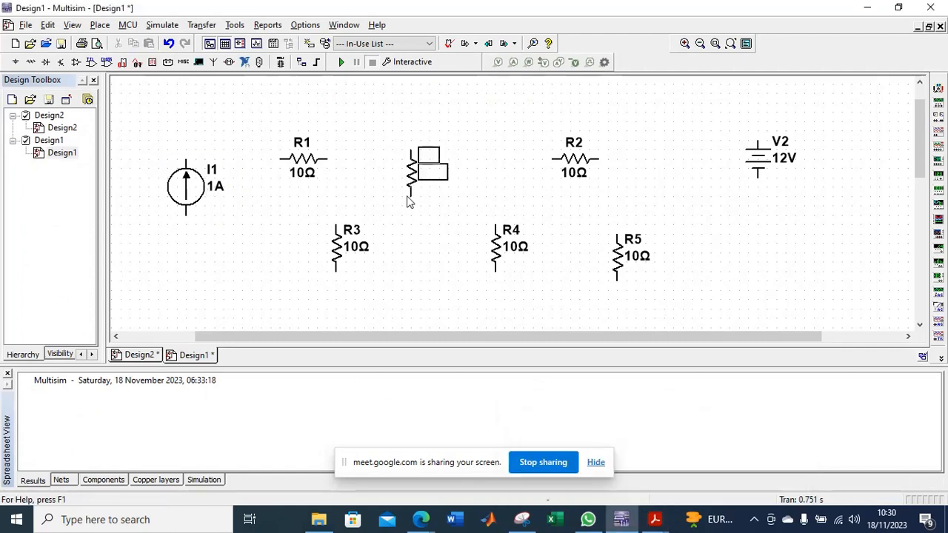
click(428, 205)
Move the ground symbol from far down the sheet to just beneath the resistors, below R6.
drag(924, 122, 924, 212)
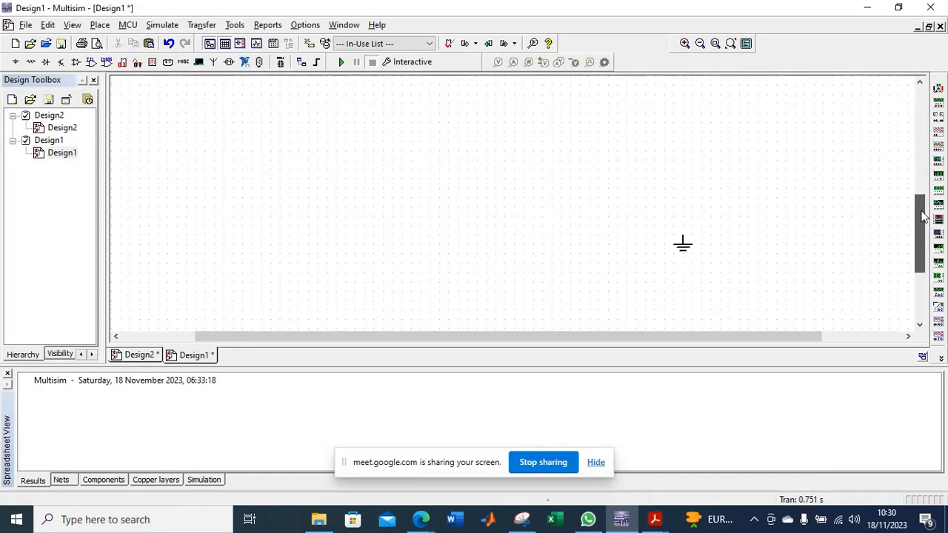
click(687, 246)
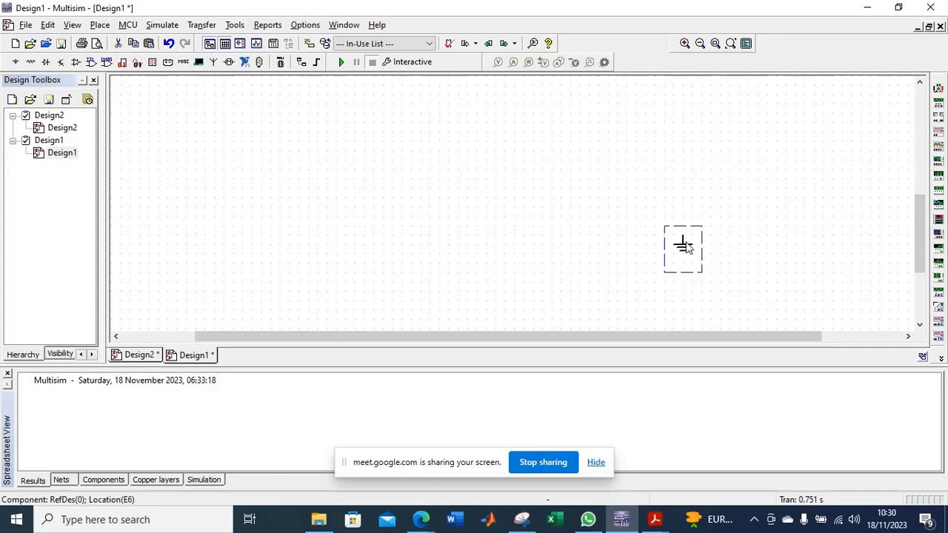
key(Delete)
scroll(560, 194, down, 3)
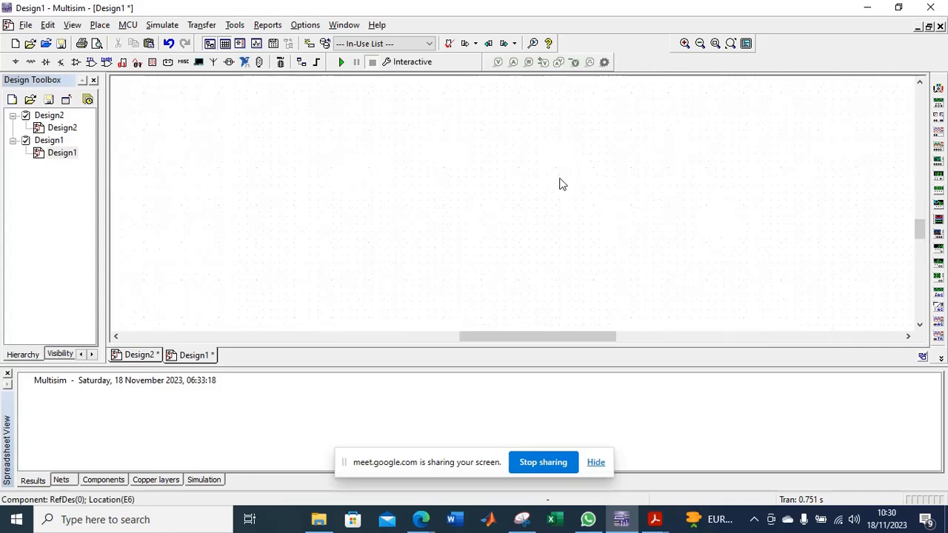
scroll(537, 288, down, 2)
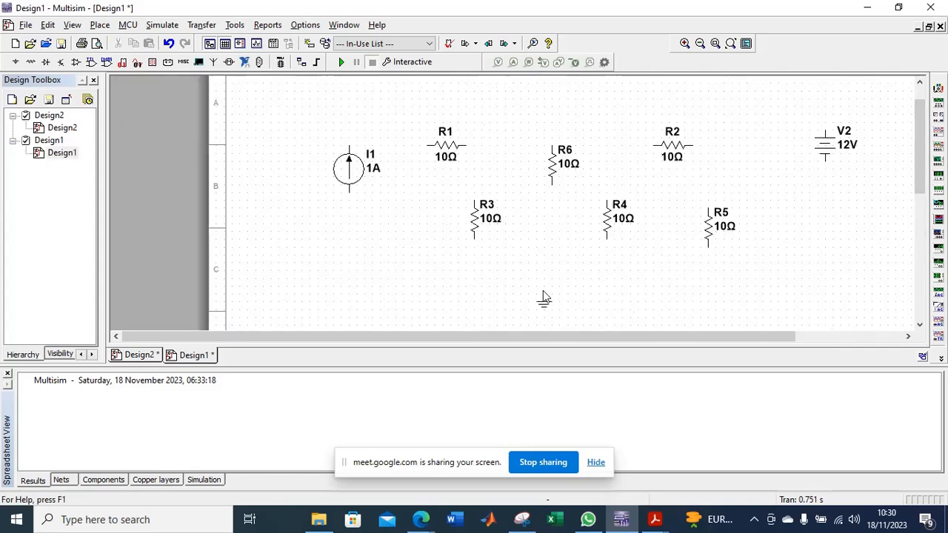
Lower current source I1, shift R1 further right, and place R3 between I1 and R1 below the upper resistor row.
scroll(482, 292, up, 2)
click(309, 171)
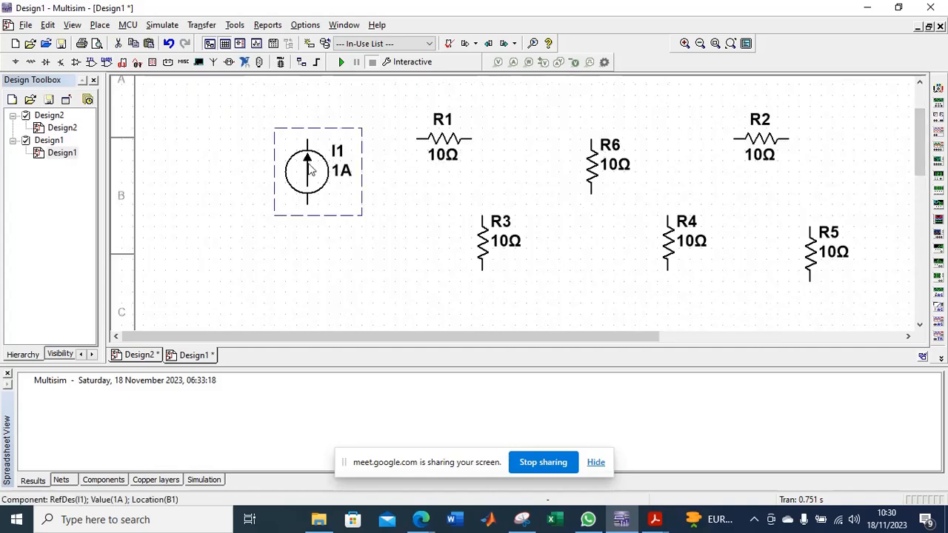
drag(309, 170, 309, 215)
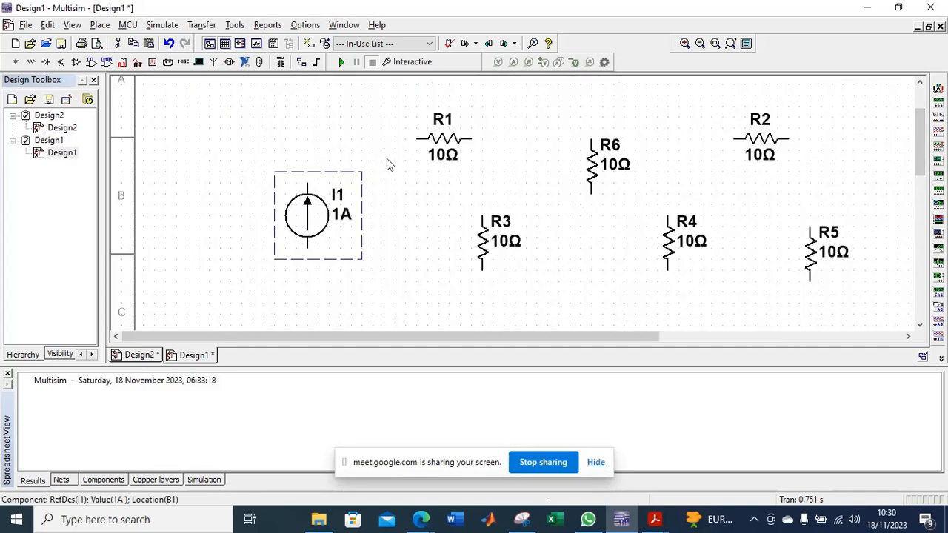
click(386, 160)
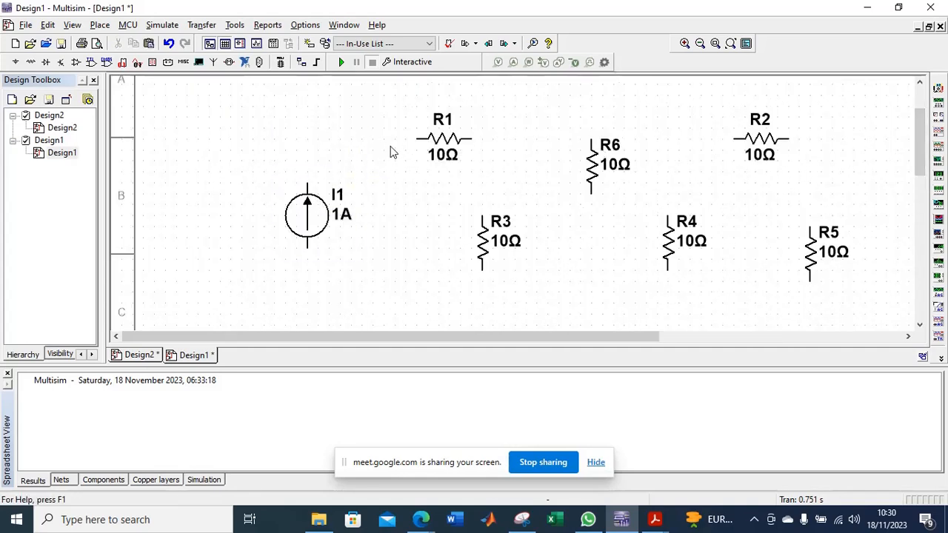
click(494, 243)
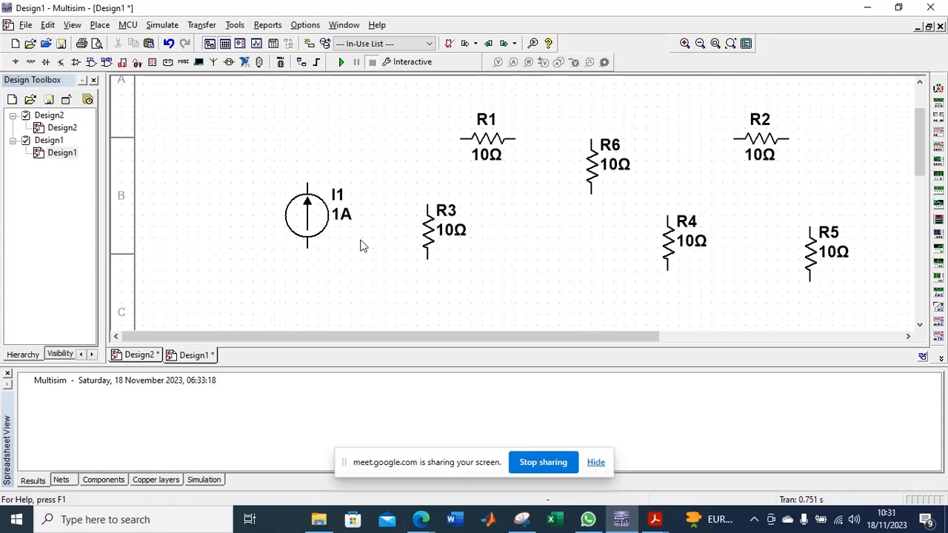
Paste a copy of DC current source I1 between R3 and R4.
click(299, 207)
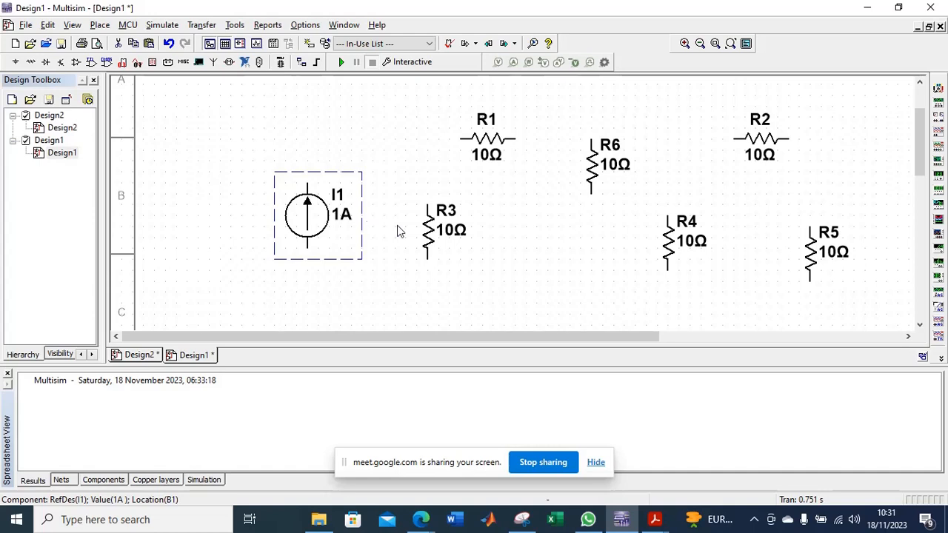
click(545, 233)
key(ctrl+v)
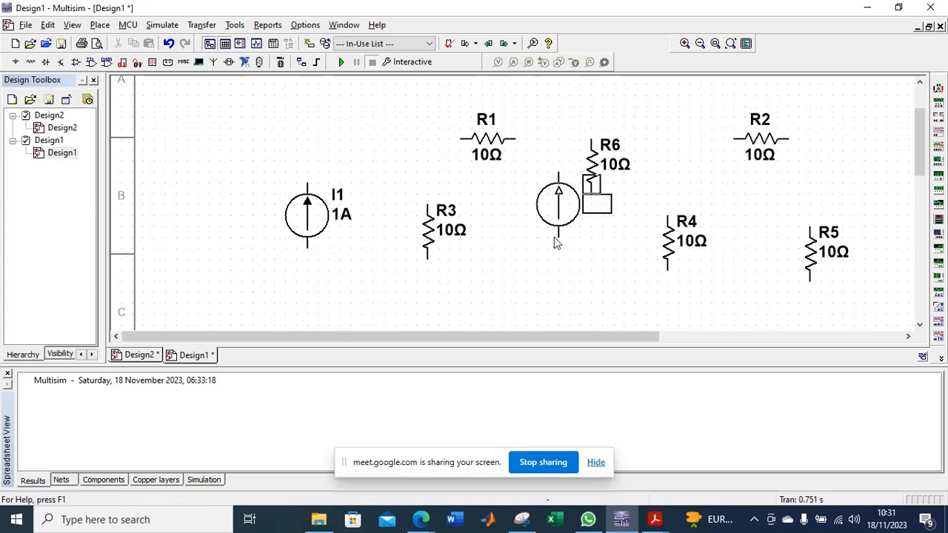
click(553, 241)
Set the current of source I1 to 25 A and of source I2 to 20 A.
double_click(316, 194)
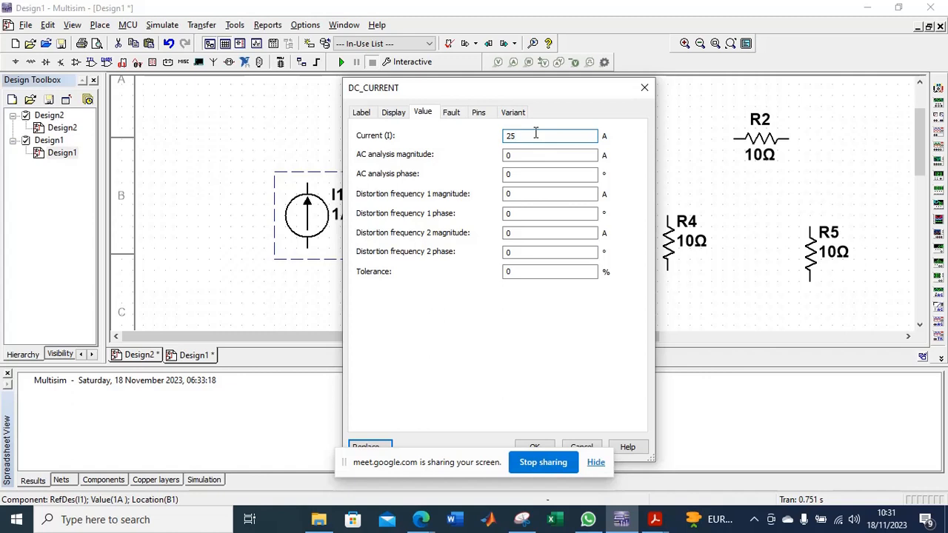
key(Return)
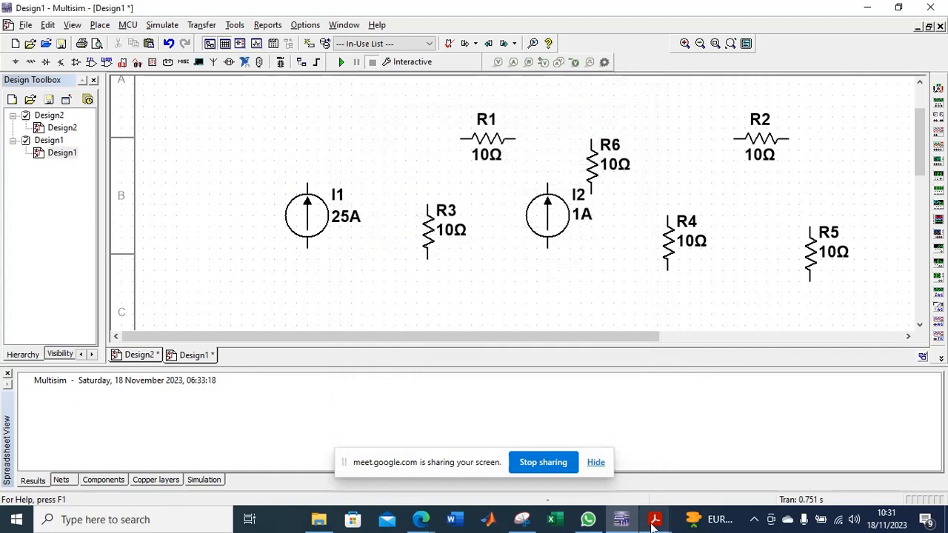
mouse_move(653, 525)
mouse_move(719, 473)
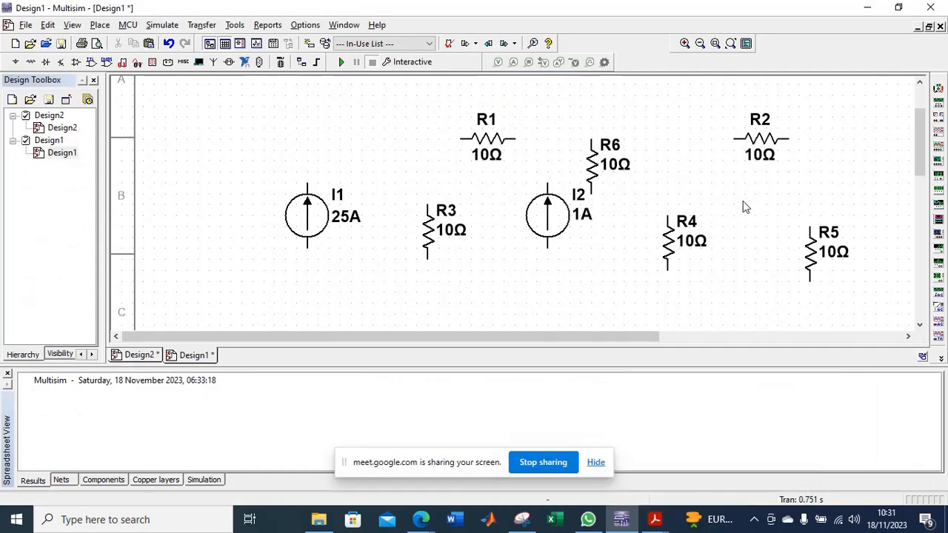
mouse_move(916, 155)
mouse_down()
mouse_move(924, 118)
mouse_move(927, 214)
mouse_move(930, 159)
mouse_up()
click(559, 195)
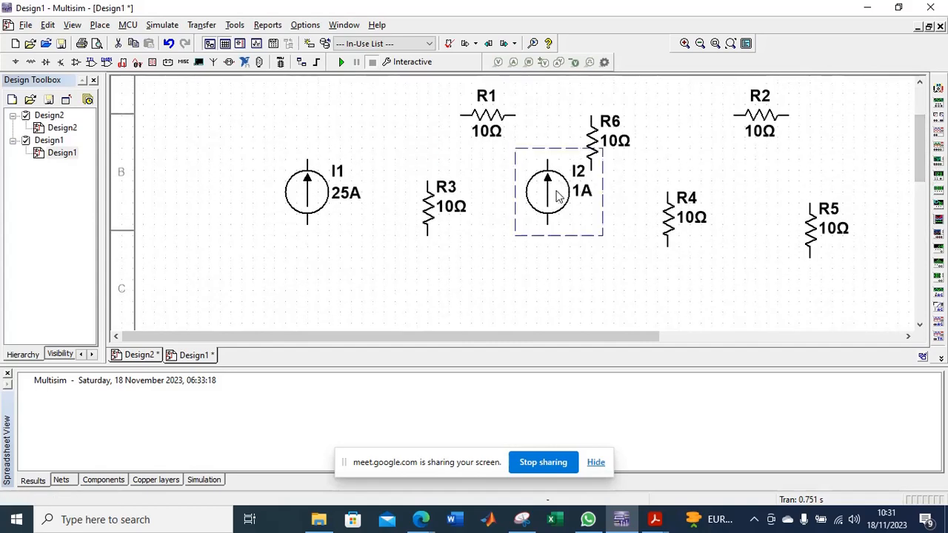
double_click(559, 195)
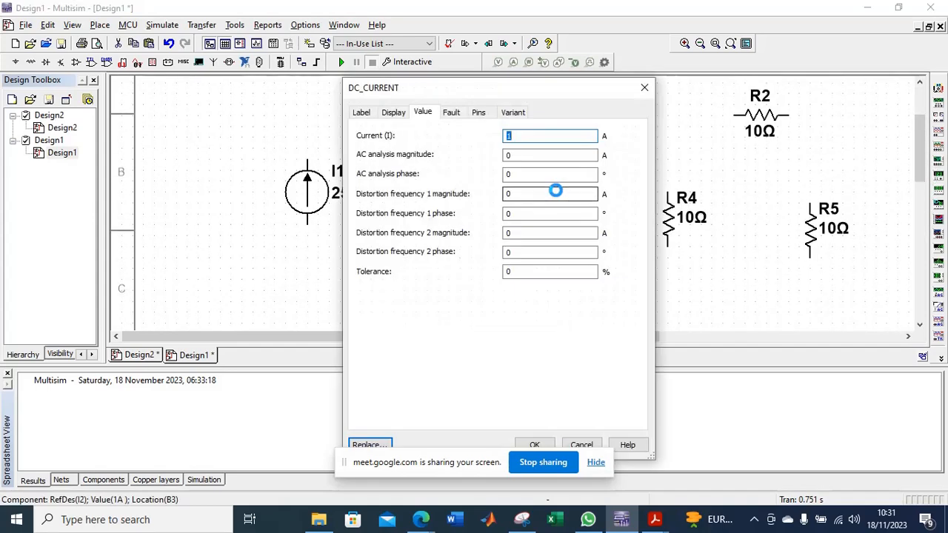
text(20)
key(Return)
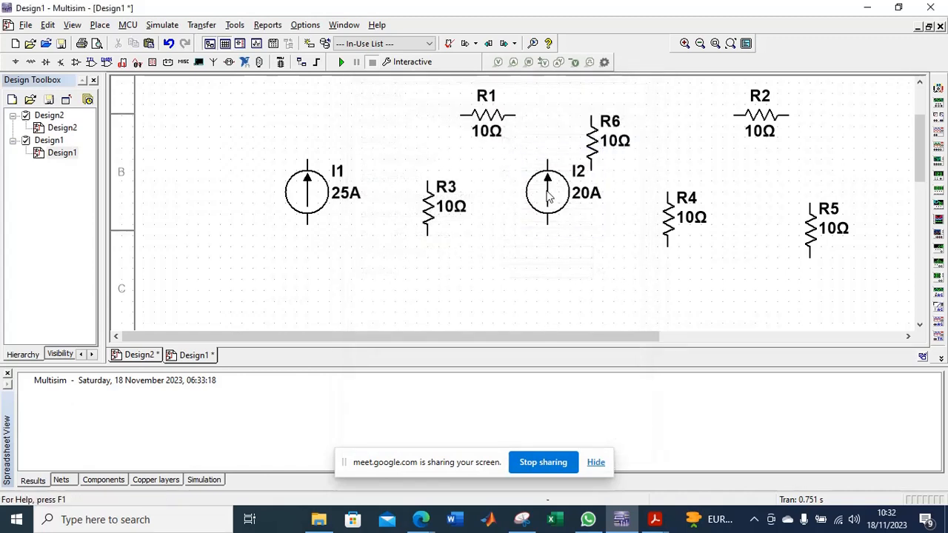
Move current source I2 slightly down and left, clear of R6 and closer to R3.
click(554, 191)
drag(542, 206, 513, 235)
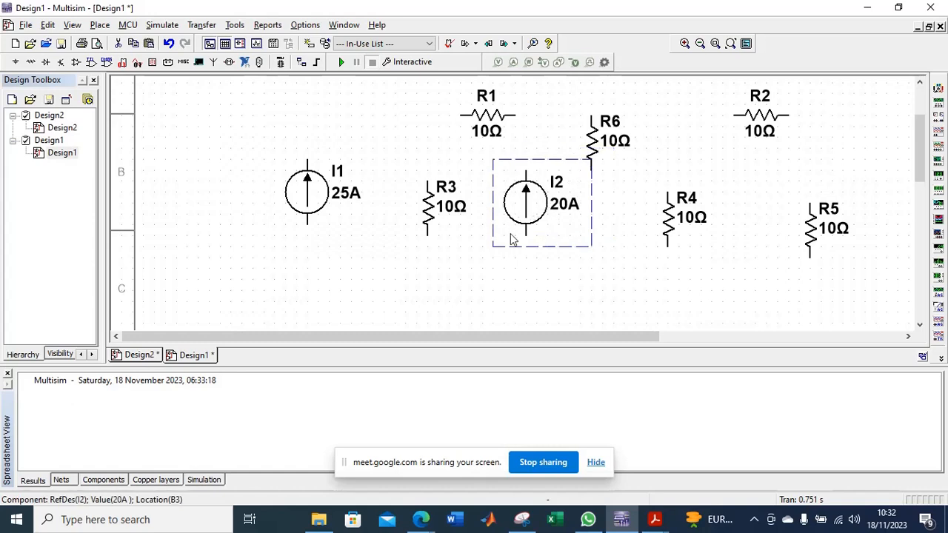
click(377, 132)
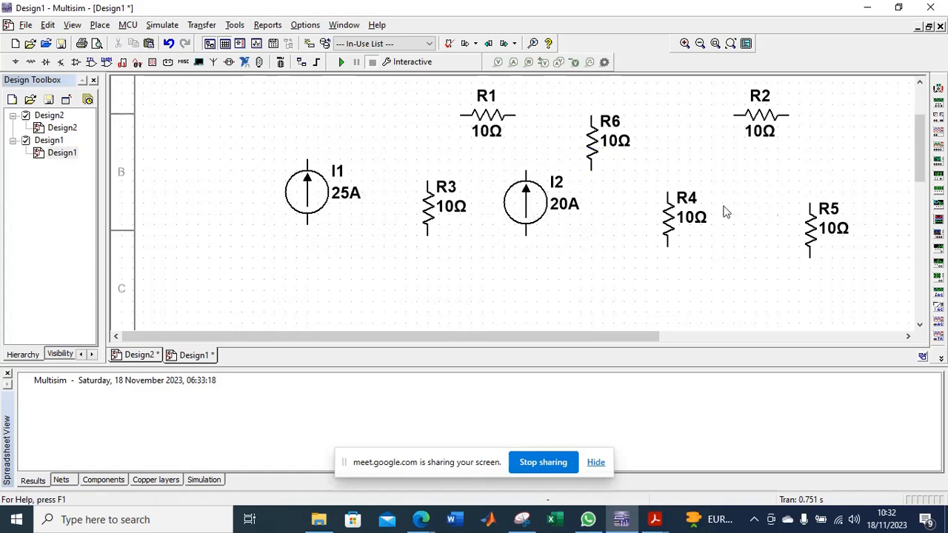
Wire the upper terminal of current source I1 to the left terminal of R1.
mouse_move(921, 145)
mouse_down()
mouse_move(921, 174)
mouse_move(921, 138)
mouse_up()
drag(495, 339, 589, 339)
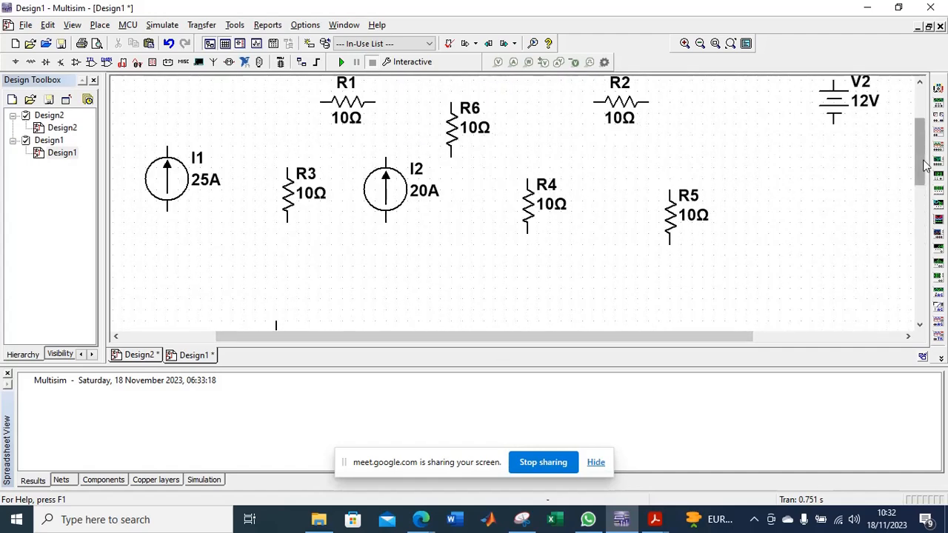
mouse_move(922, 167)
mouse_down()
mouse_move(924, 144)
mouse_move(924, 164)
mouse_up()
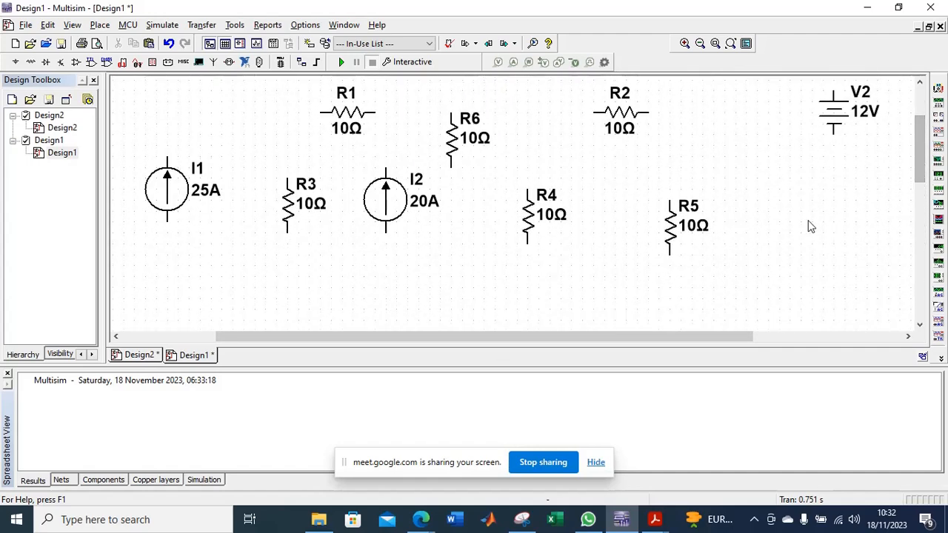
scroll(805, 223, up, 4)
scroll(805, 222, down, 5)
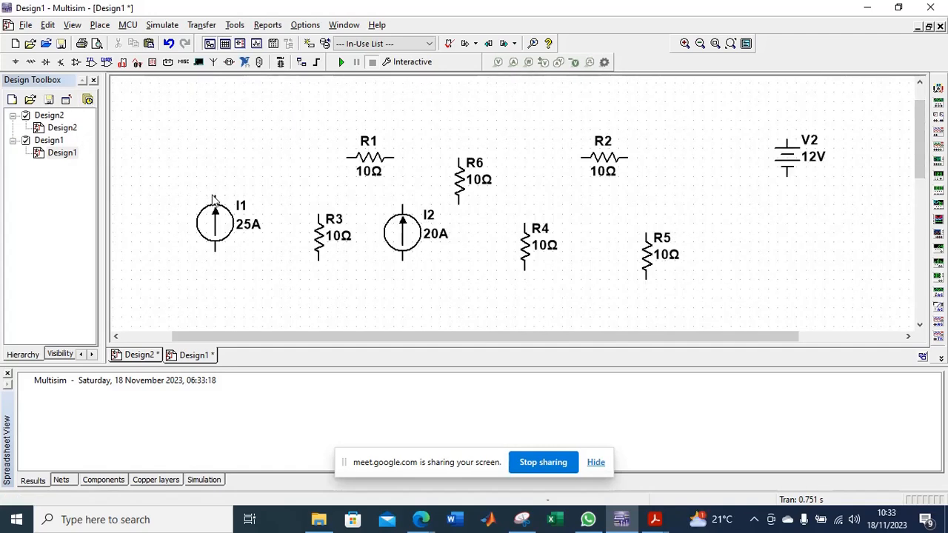
click(215, 197)
click(342, 157)
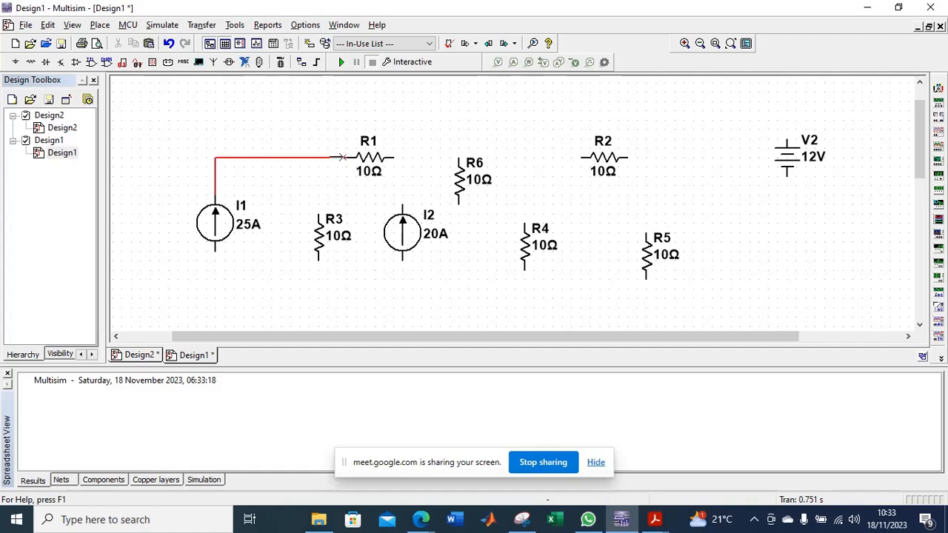
Check the circuit diagram in the Electricity and Magnetism PDF, and connect R3's upper terminal to the wire between I1 and R1.
mouse_move(654, 519)
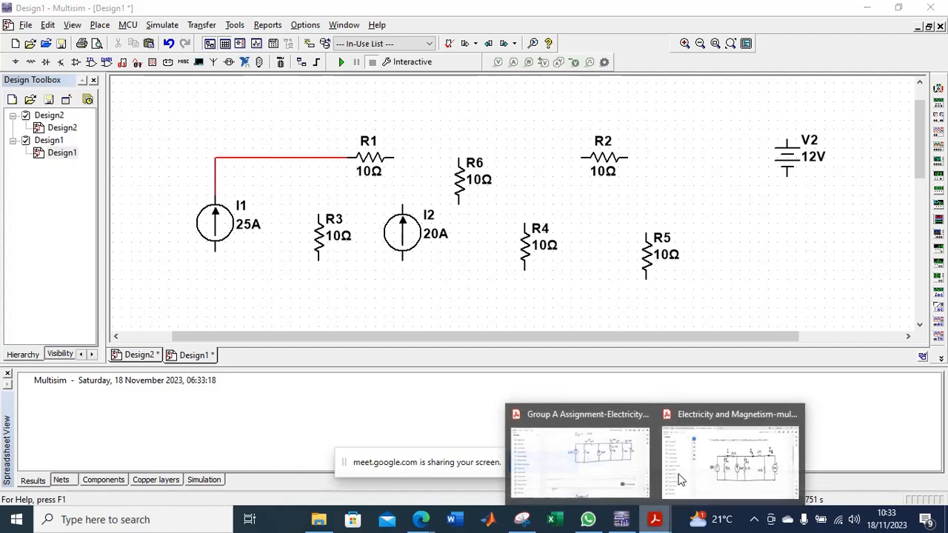
click(689, 451)
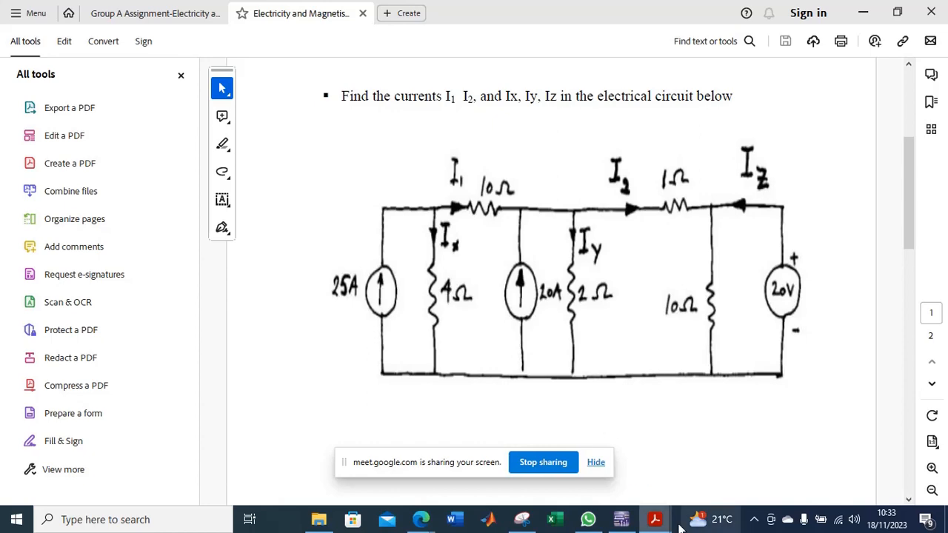
click(621, 519)
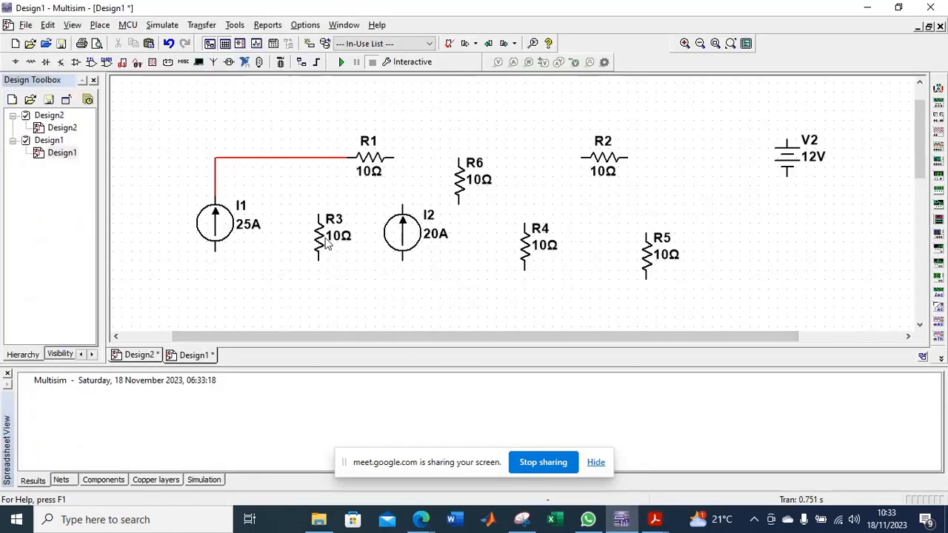
click(321, 247)
drag(320, 247, 309, 223)
click(328, 185)
click(308, 185)
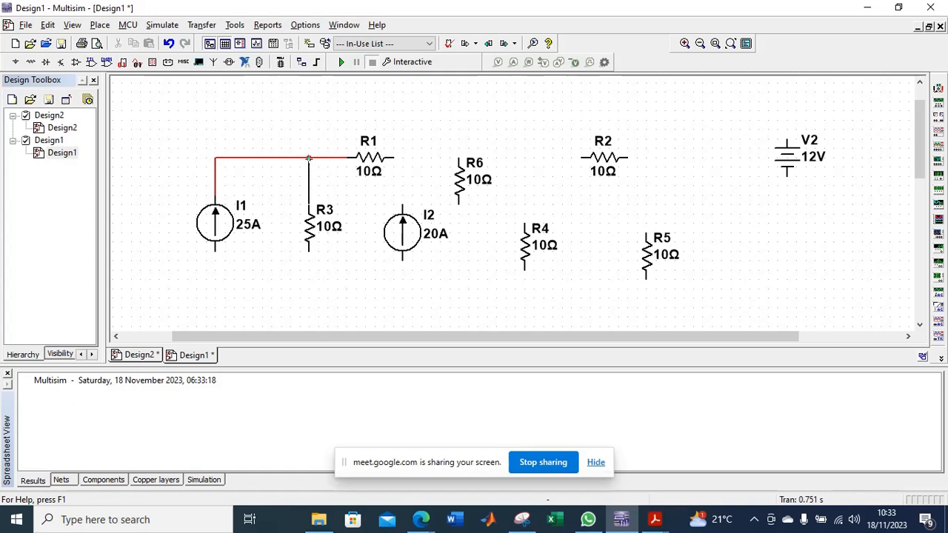
click(309, 158)
Shift current source I2 right to beneath R6 and set R3's resistance to 4 Ω.
drag(403, 236, 452, 233)
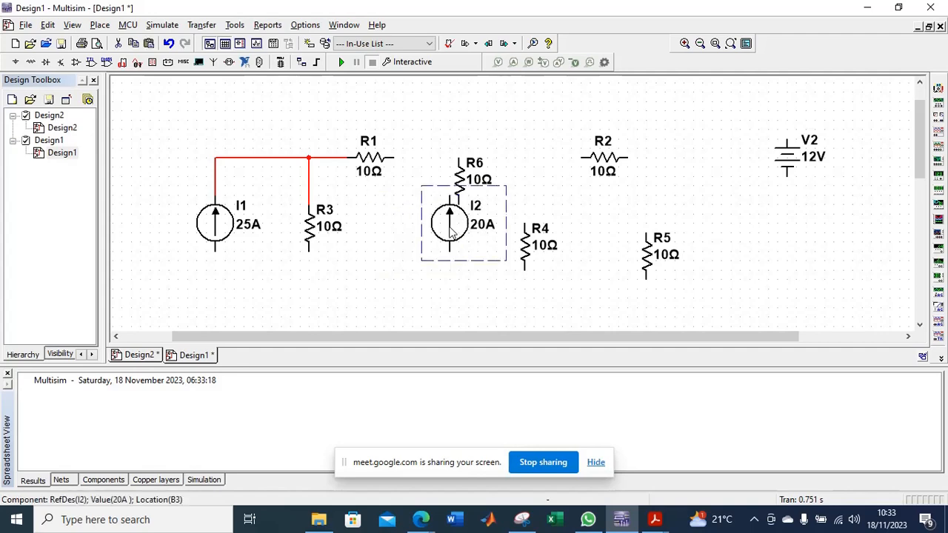
mouse_move(655, 519)
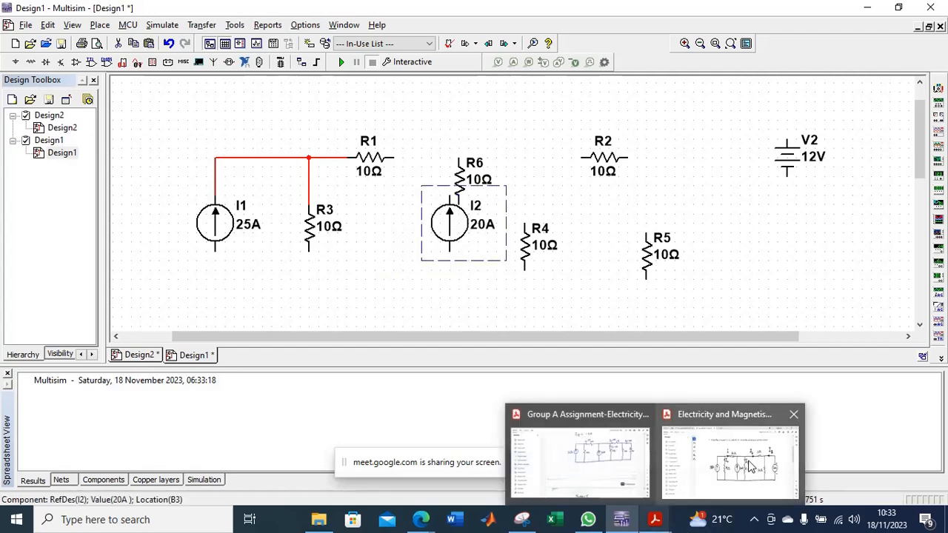
mouse_move(749, 465)
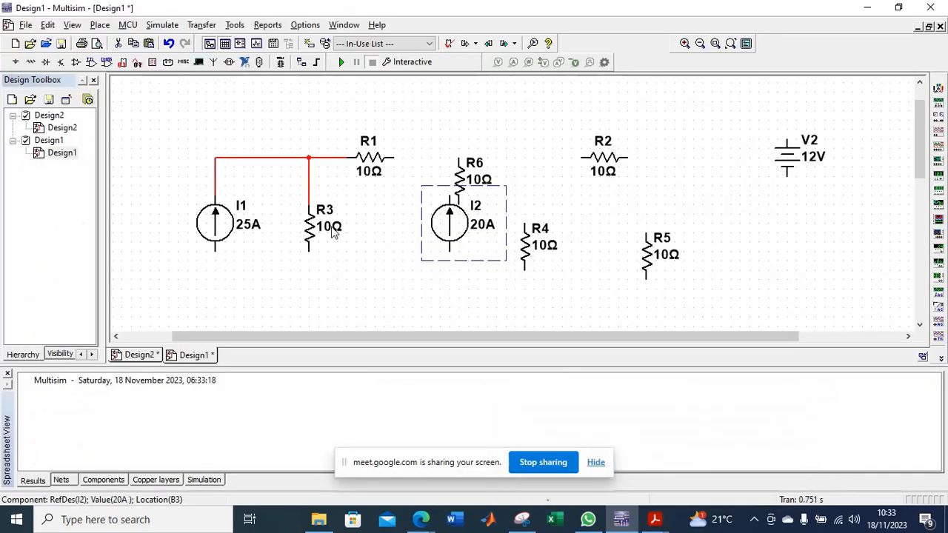
click(325, 226)
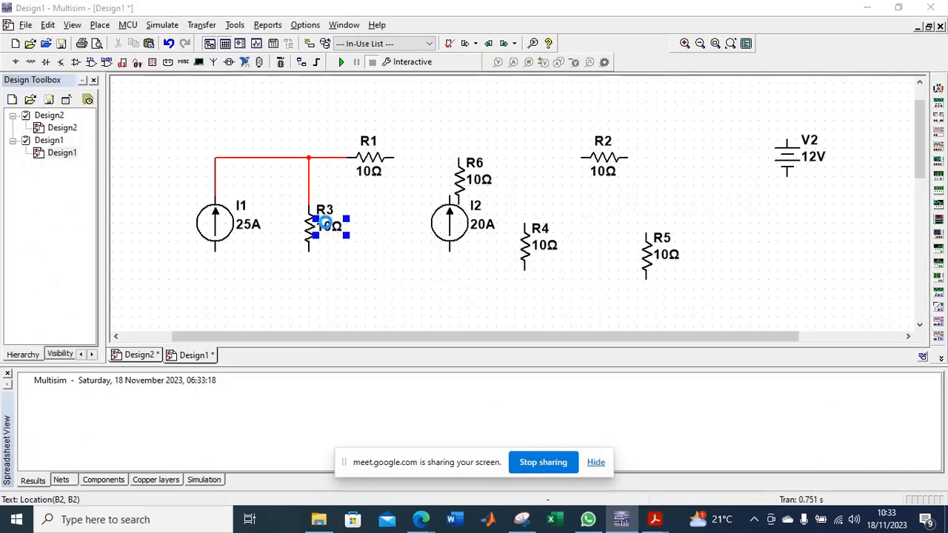
text(4)
key(Return)
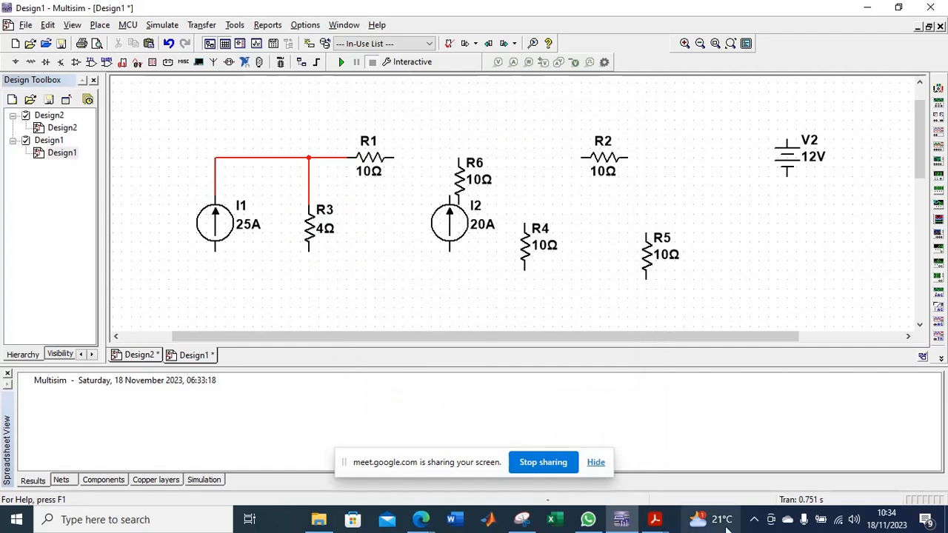
Move current source I2 back left towards R3 and lower R6 into the gap between I2 and R4.
mouse_move(655, 517)
click(713, 471)
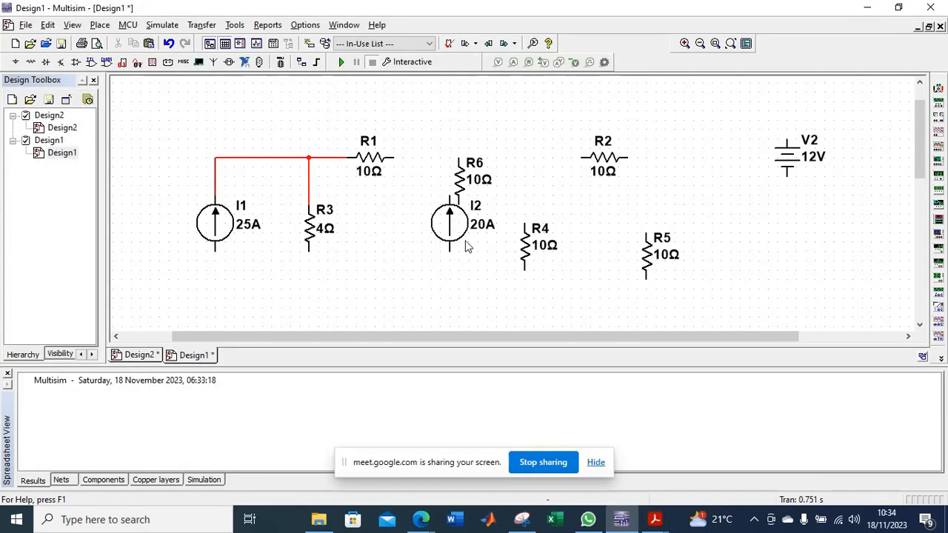
click(453, 229)
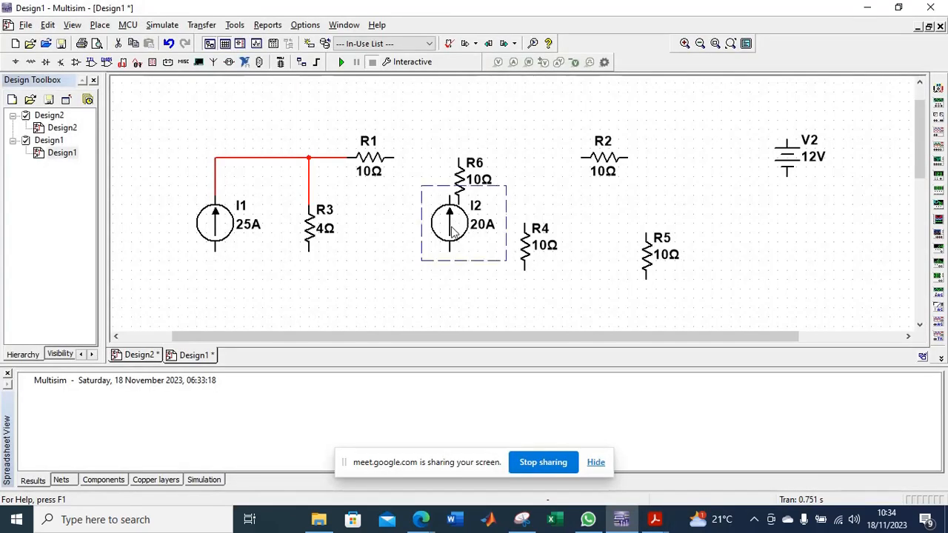
drag(453, 229, 406, 229)
click(467, 191)
drag(467, 191, 486, 228)
Set the resistance of R6 to 2 Ω.
double_click(483, 218)
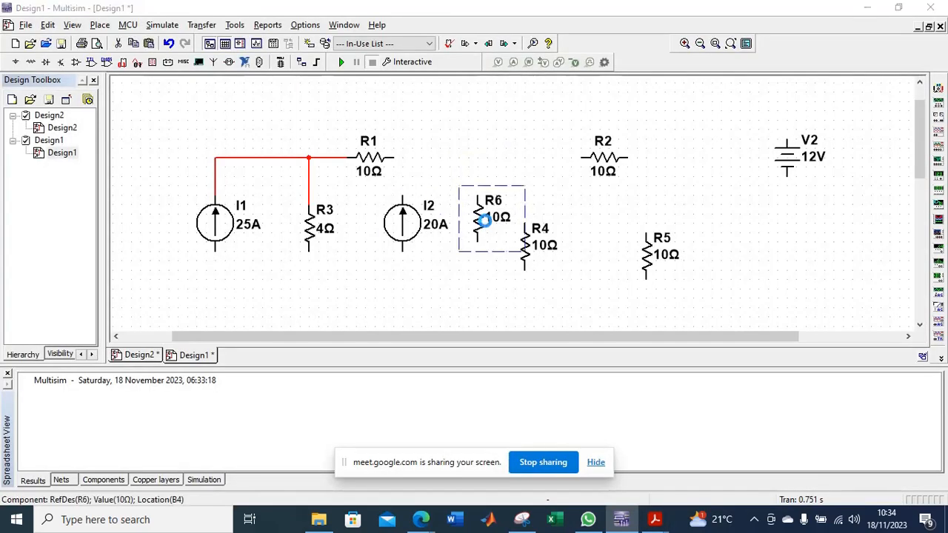
text(2)
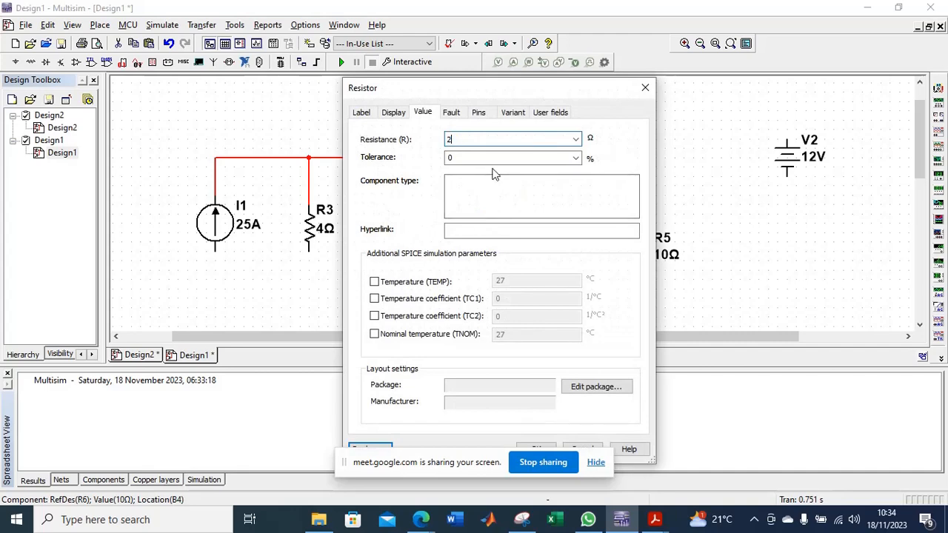
key(Return)
Check the PDF circuit diagram, move I2 slightly right, and wire its upper terminal to R1's right terminal.
key(alt+Tab)
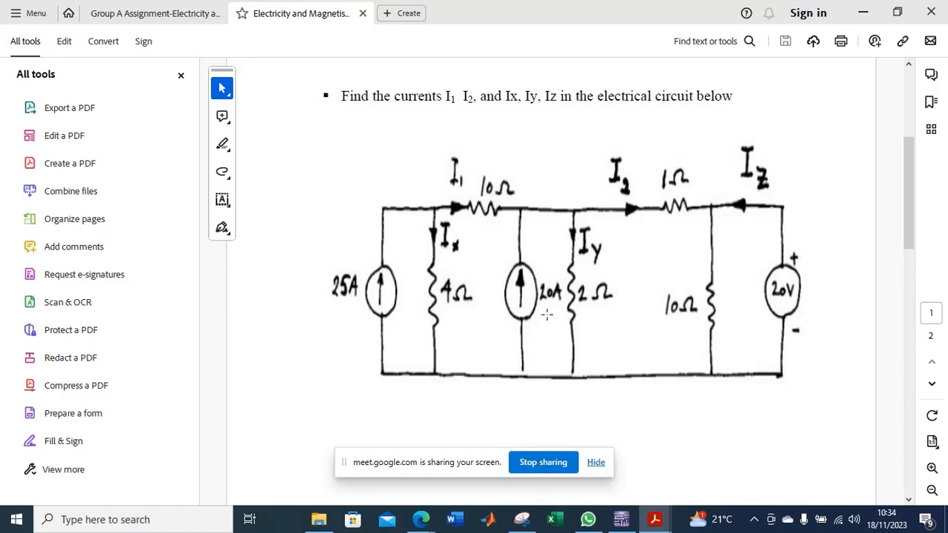
click(620, 520)
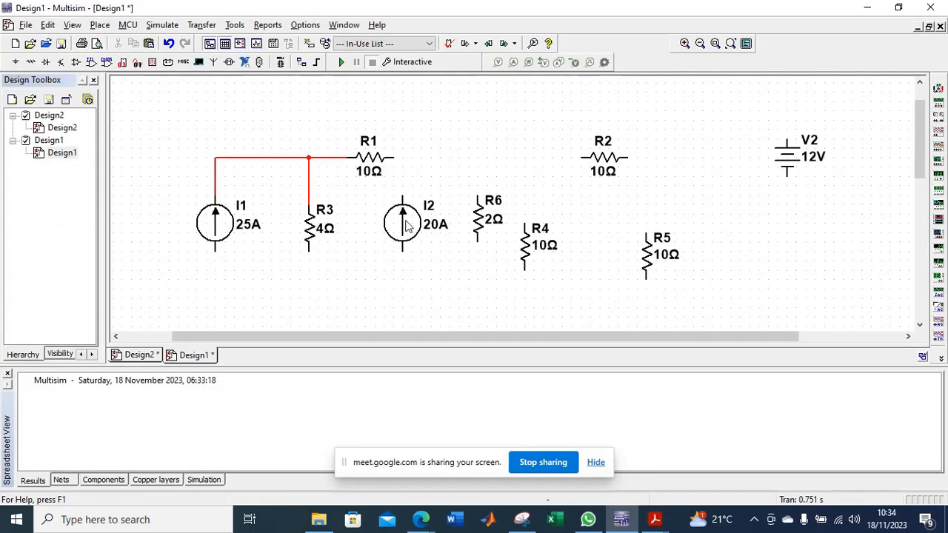
drag(406, 226, 433, 225)
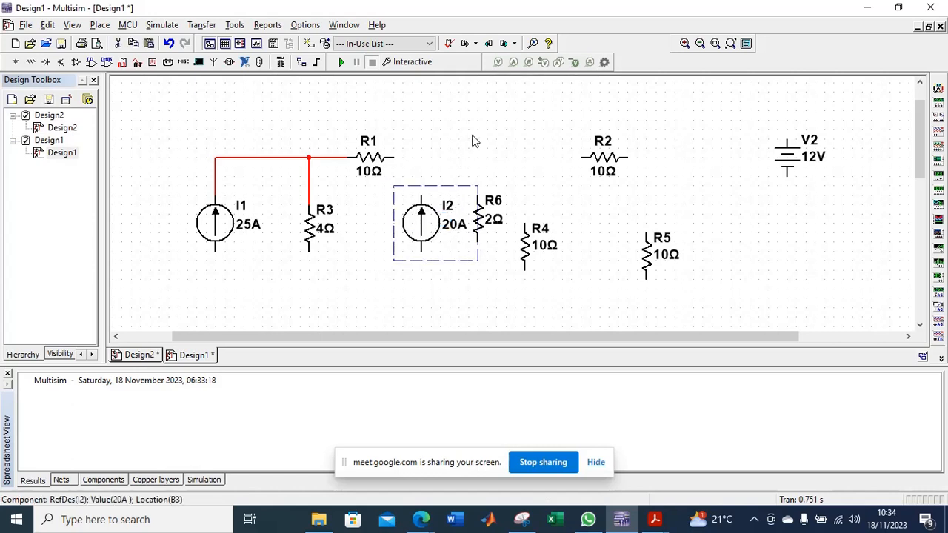
click(393, 157)
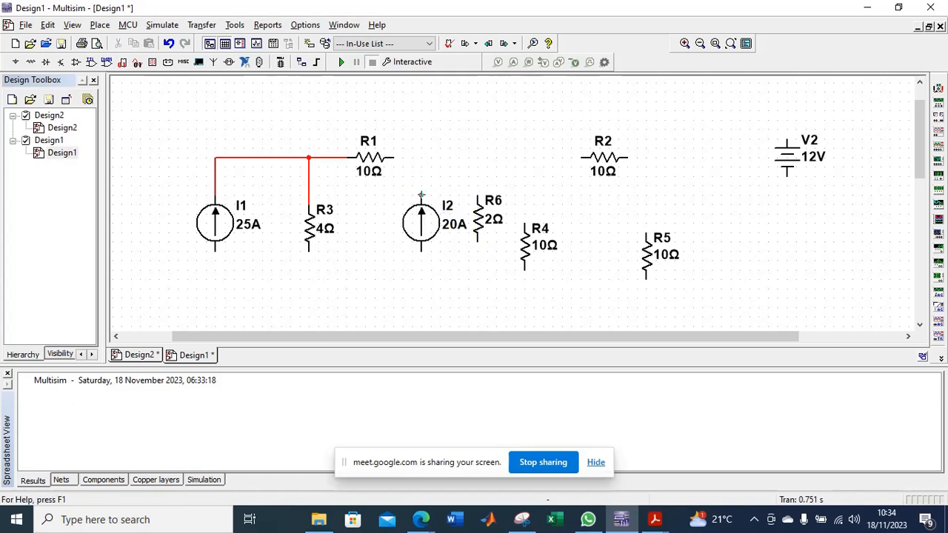
click(421, 197)
Move R6 slightly right, clear of I2, and wire its upper terminal to the node above I2.
drag(483, 226, 501, 220)
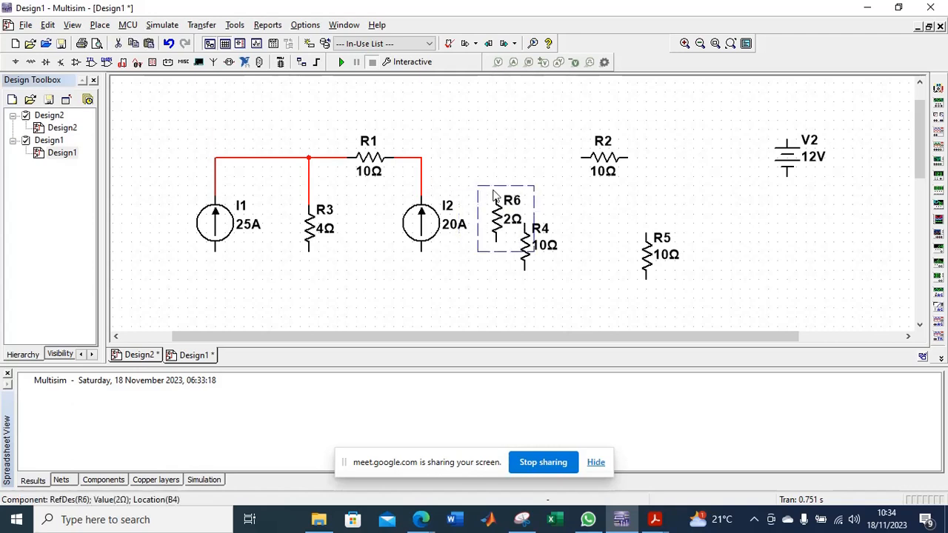
click(496, 150)
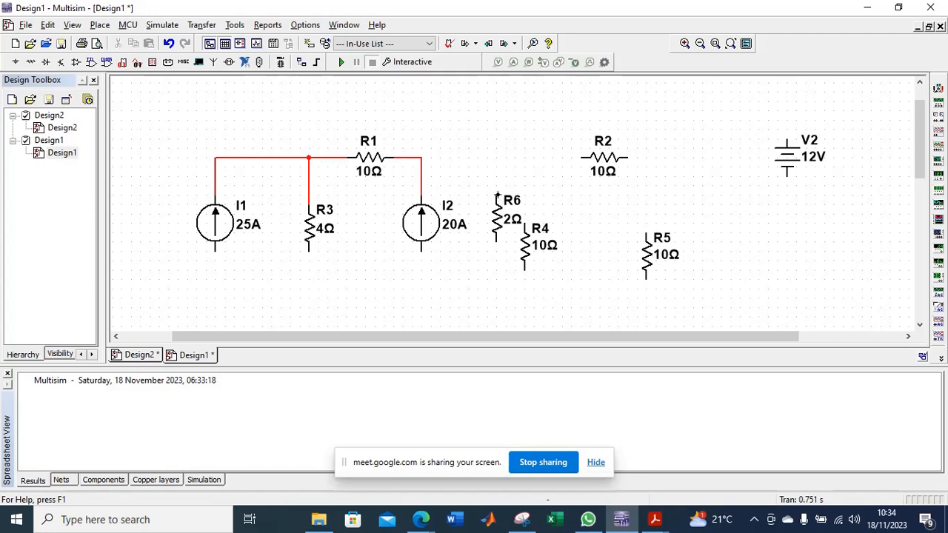
click(497, 190)
click(423, 158)
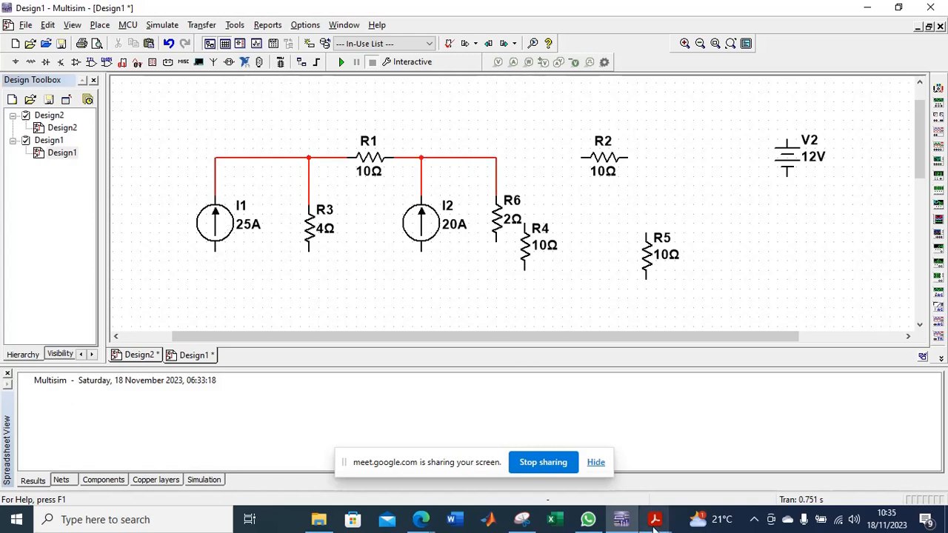
Wire I1's lower terminal to R6's lower terminal and connect the lower ends of I2 and R3 to that bottom wire.
mouse_move(655, 528)
mouse_move(707, 472)
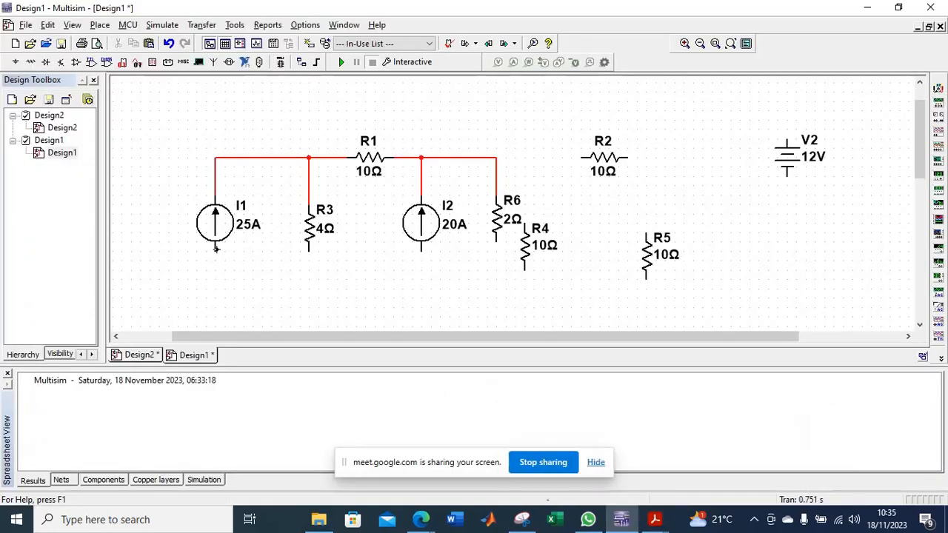
click(215, 250)
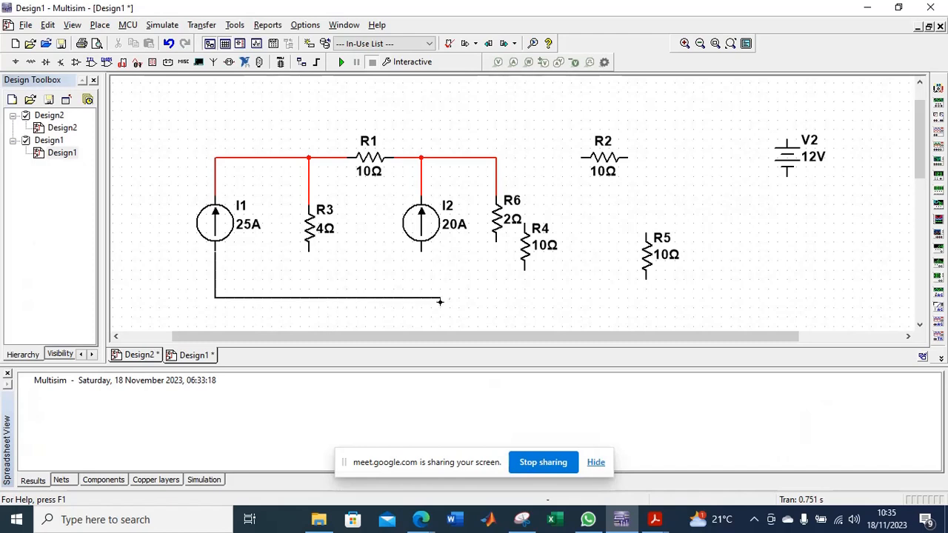
key(Escape)
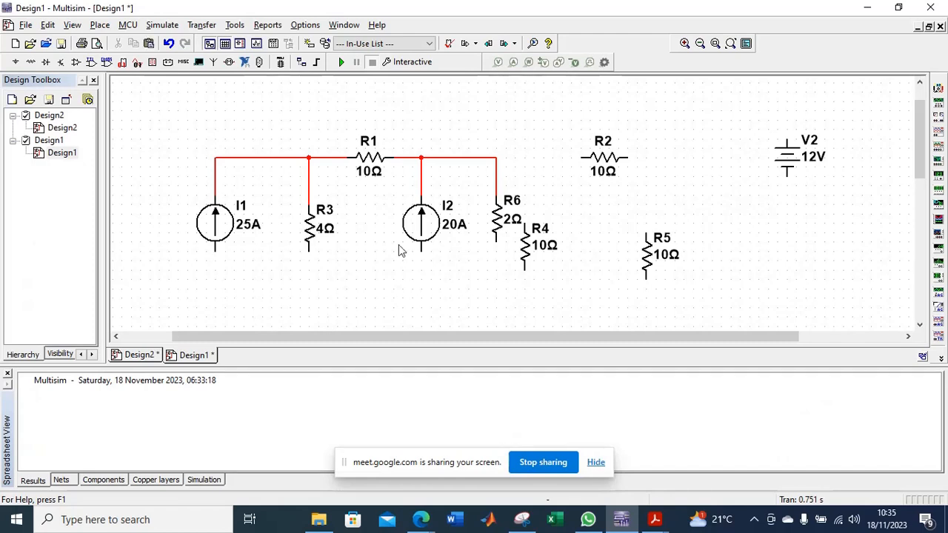
click(215, 250)
click(496, 241)
click(420, 251)
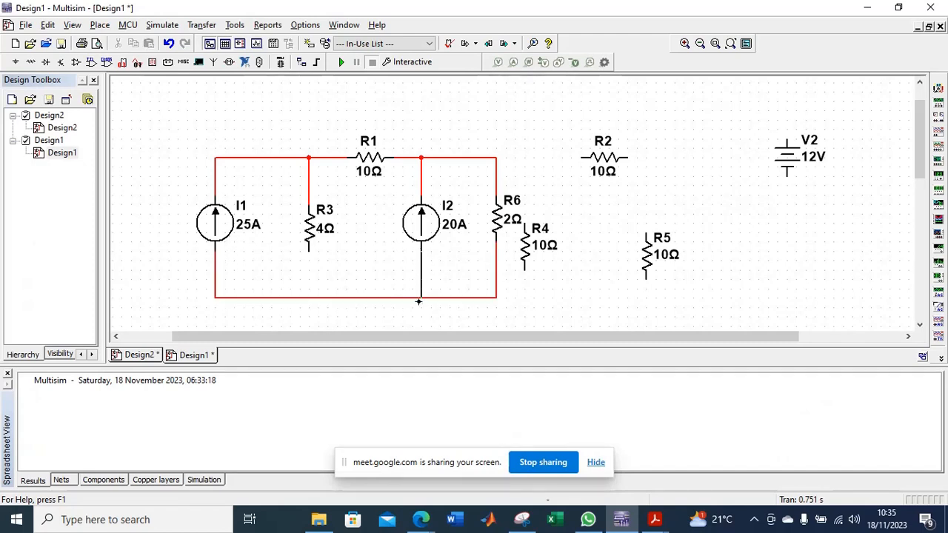
click(420, 297)
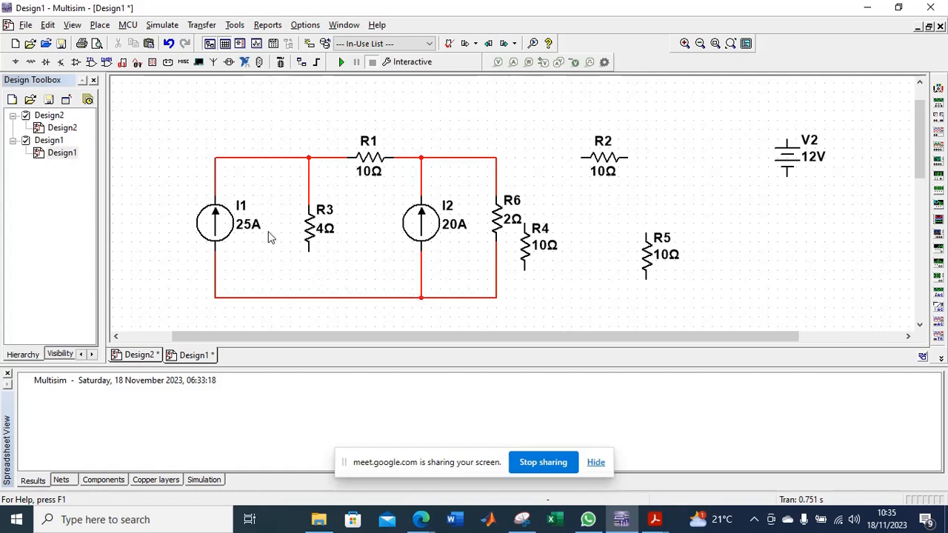
click(310, 252)
click(309, 296)
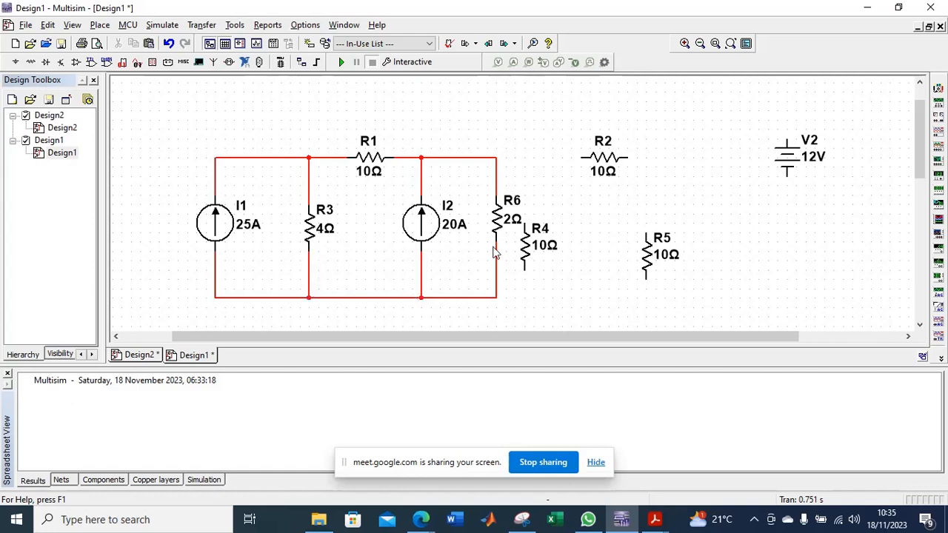
Move R4 right, away from R6, and shift R5 slightly up and right so it aligns with R4.
click(535, 258)
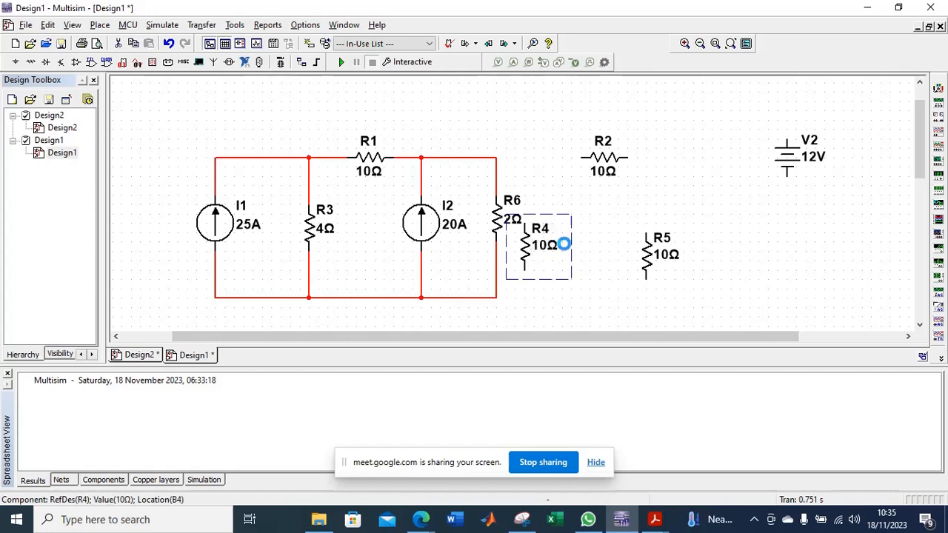
drag(564, 244, 593, 244)
click(641, 191)
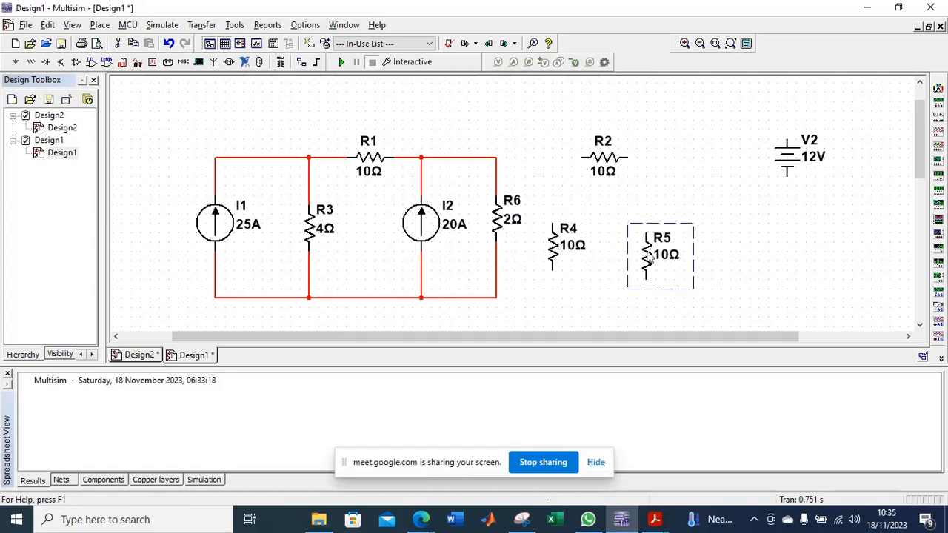
drag(649, 258, 662, 251)
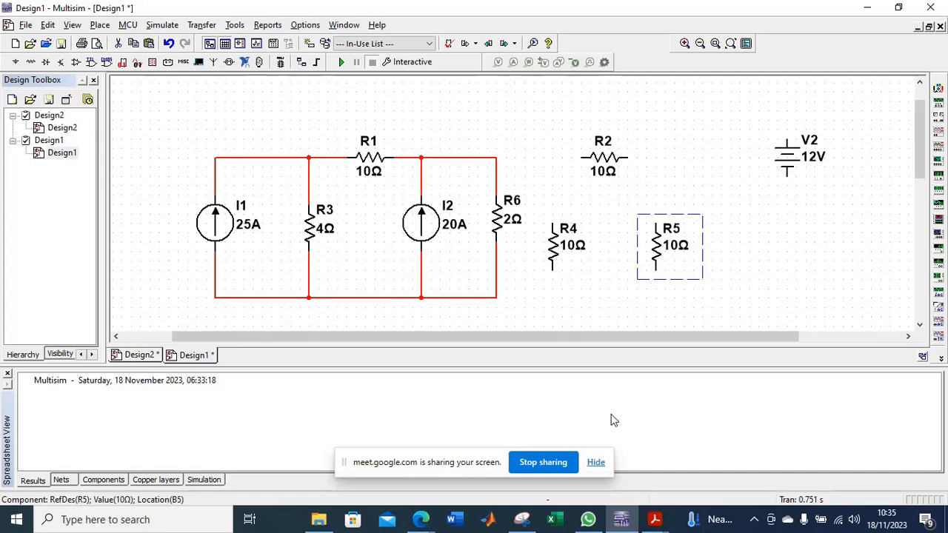
mouse_move(655, 518)
mouse_move(763, 461)
drag(571, 226, 589, 226)
Set R2's resistance to 1 Ω and check the values against the circuit diagram in the PDF.
double_click(595, 158)
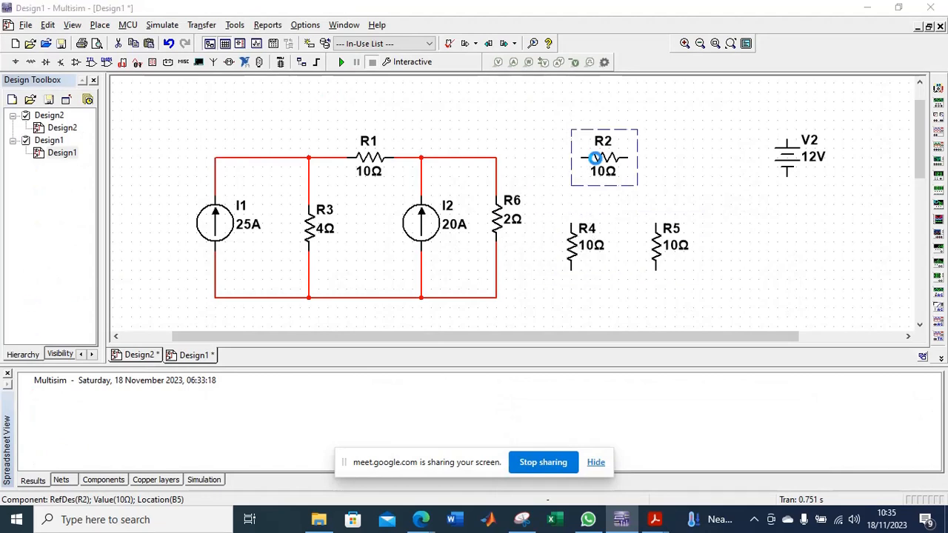
text(1)
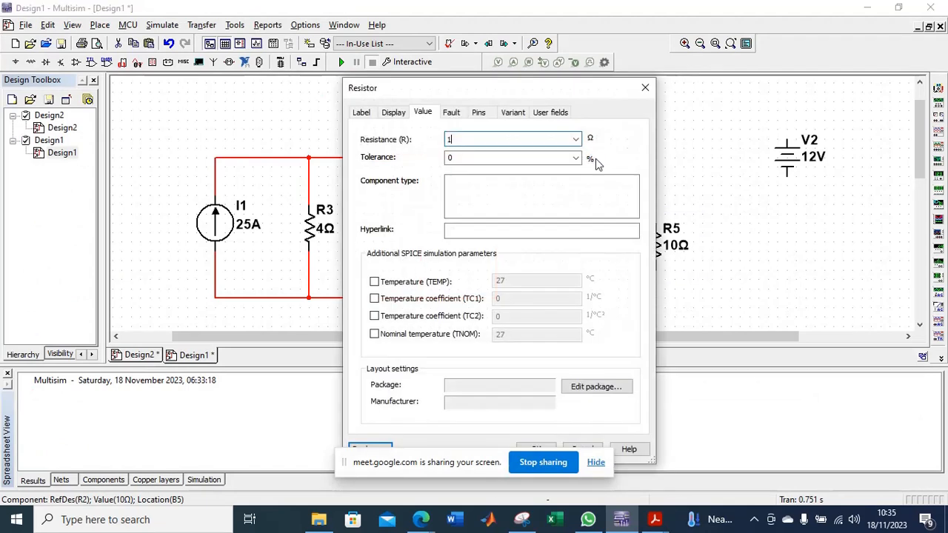
key(Return)
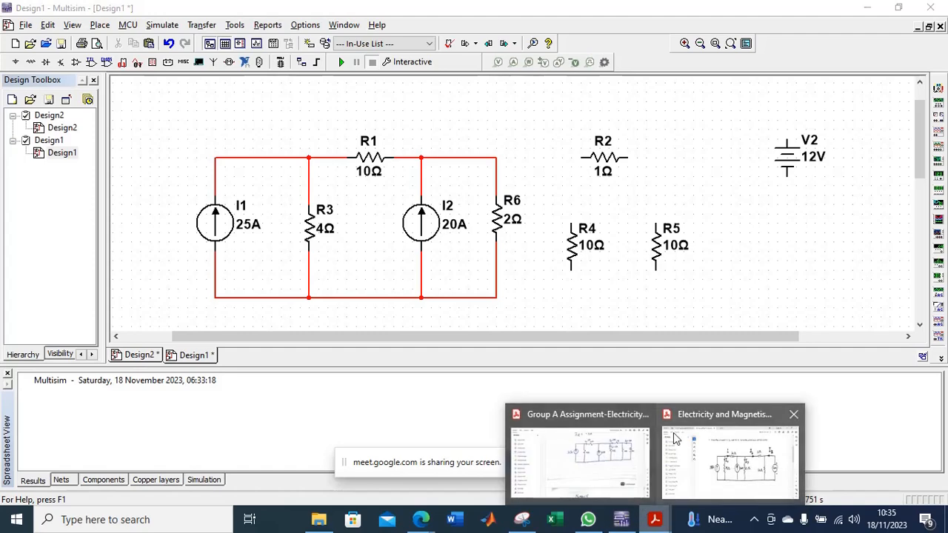
click(763, 478)
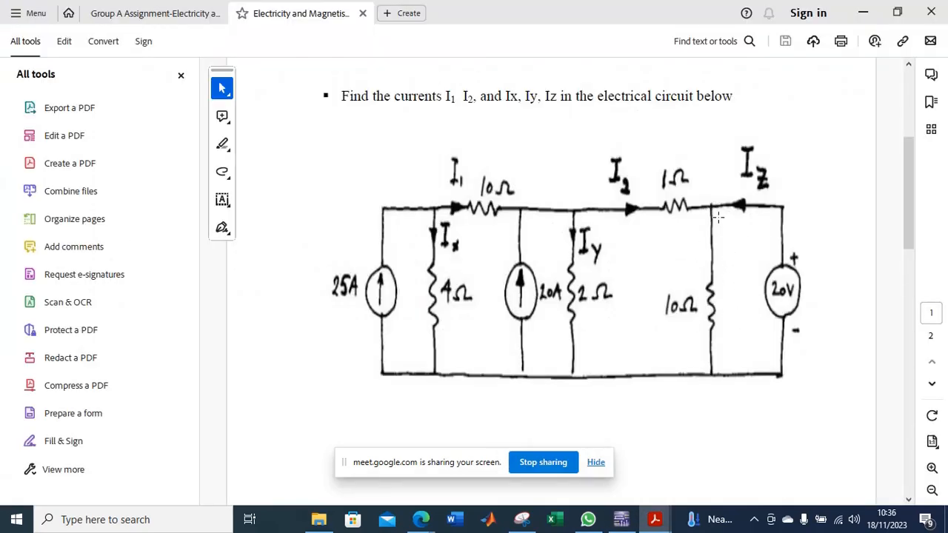
click(632, 524)
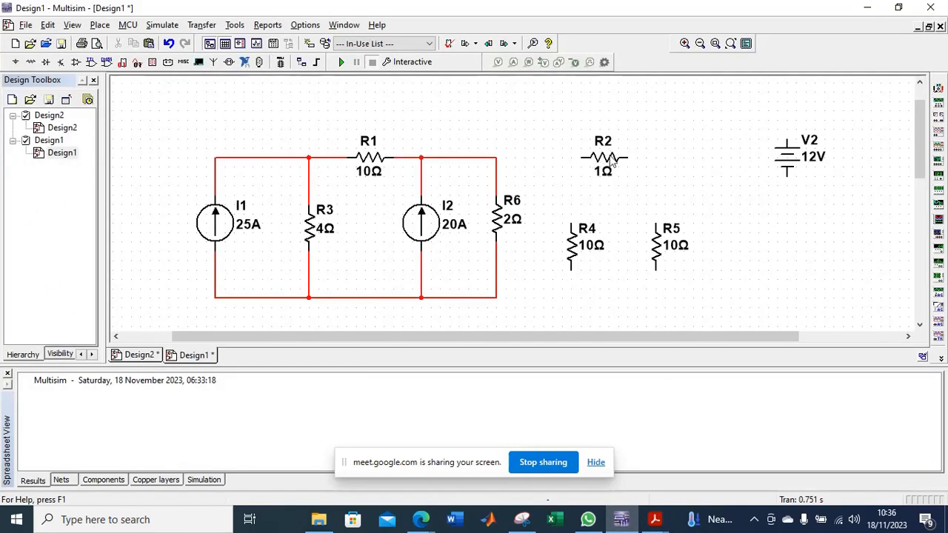
Move R2 left towards R6 and wire its left terminal to the node above R6.
drag(611, 157, 584, 154)
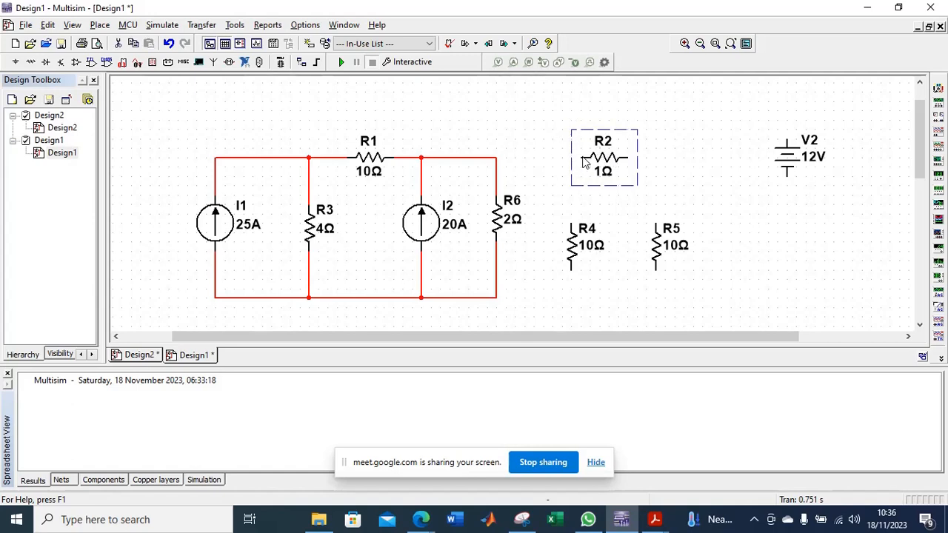
click(520, 158)
click(553, 157)
click(496, 158)
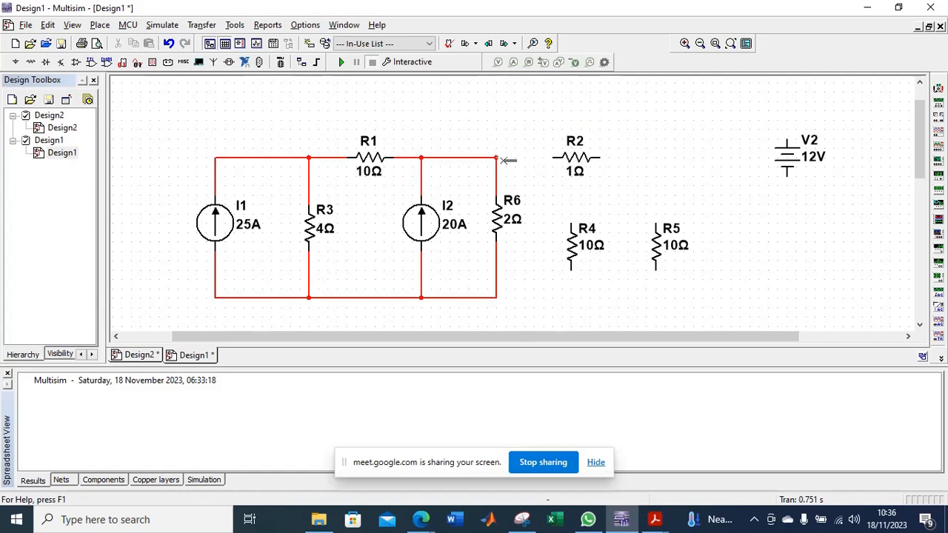
Connect R4 between R2's right terminal and the bottom wire, and delete the surplus resistor R5.
drag(576, 248, 614, 239)
click(664, 252)
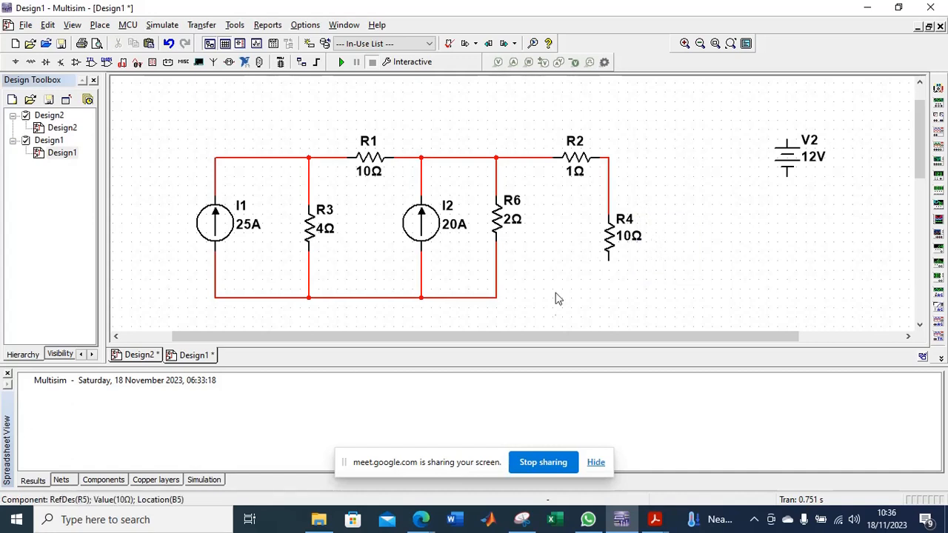
click(608, 259)
click(496, 297)
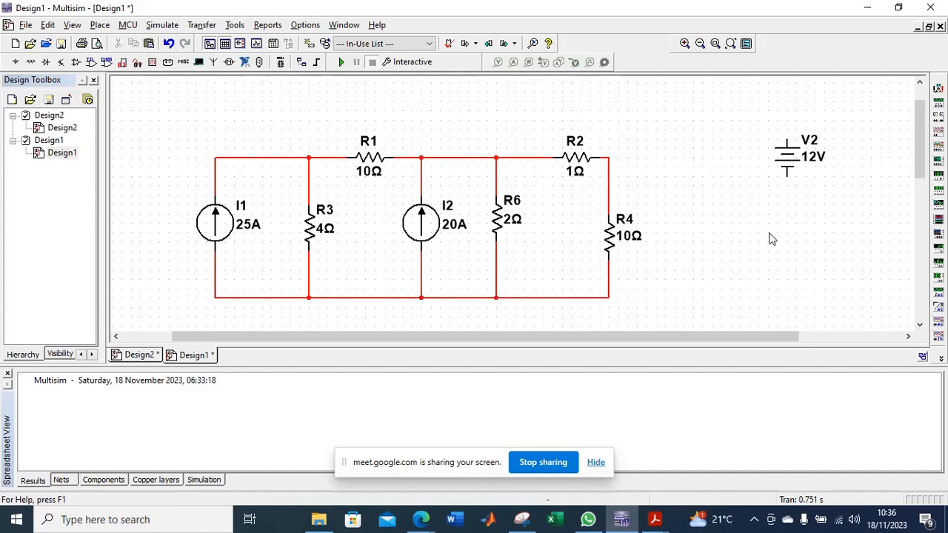
Move voltage source V2 down to the right of R4 and set its voltage to 20 V.
drag(787, 169, 712, 246)
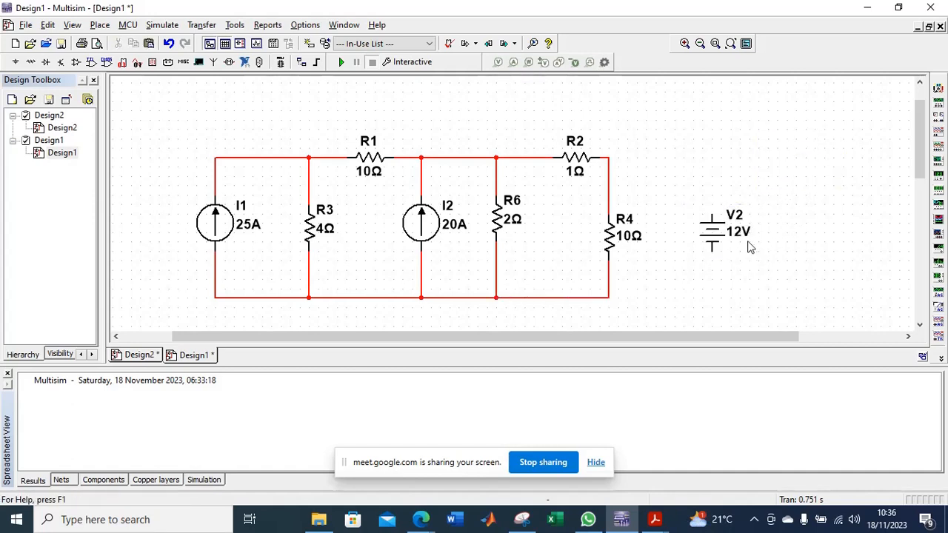
double_click(715, 229)
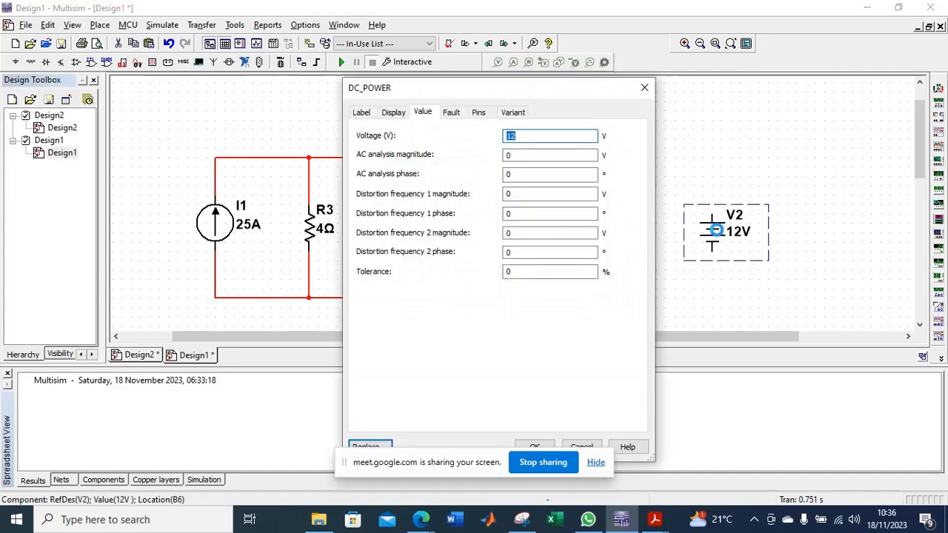
text(2)
key(Return)
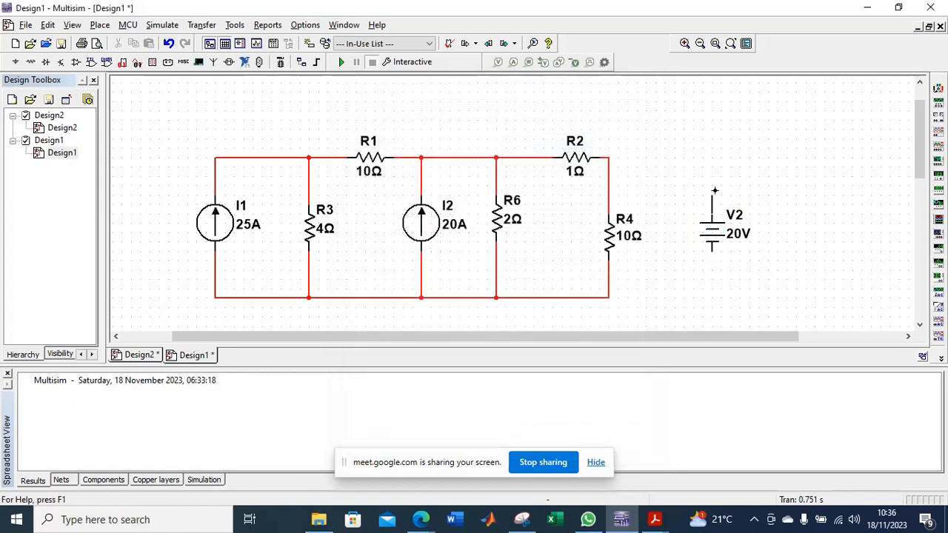
Wire V2's positive terminal to the node between R2 and R4 and its negative terminal to the bottom wire below R4.
click(711, 214)
click(609, 157)
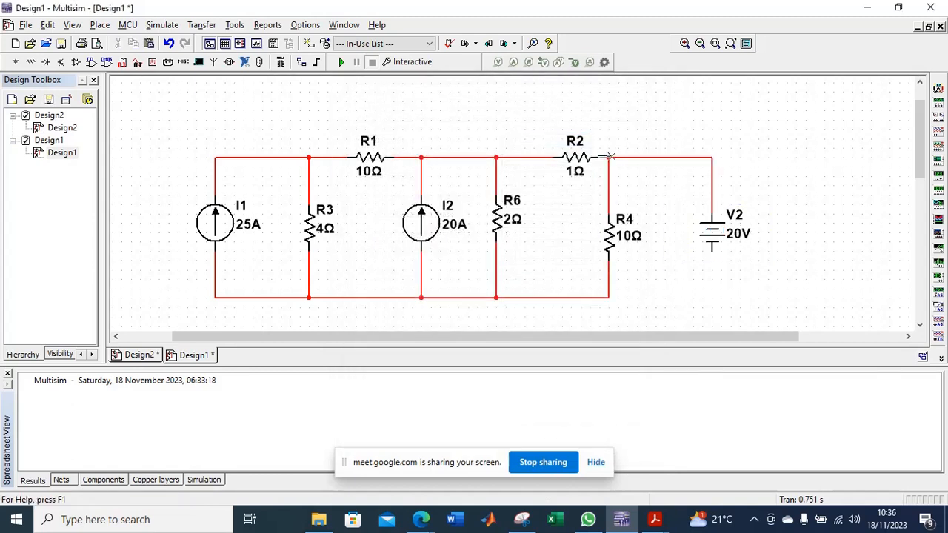
click(712, 251)
click(609, 297)
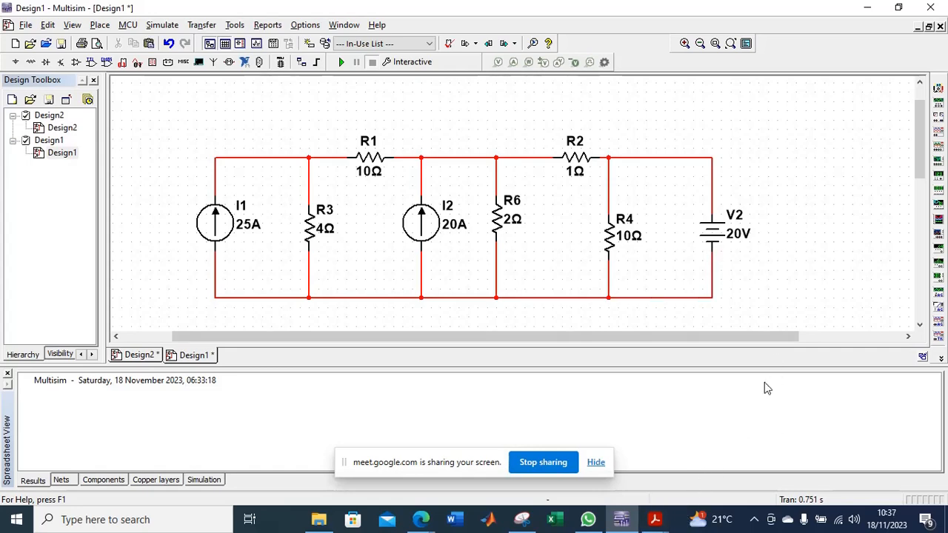
Move the ground symbol up beneath the bottom wire between I1 and R3 and connect it to that wire.
drag(919, 163, 918, 186)
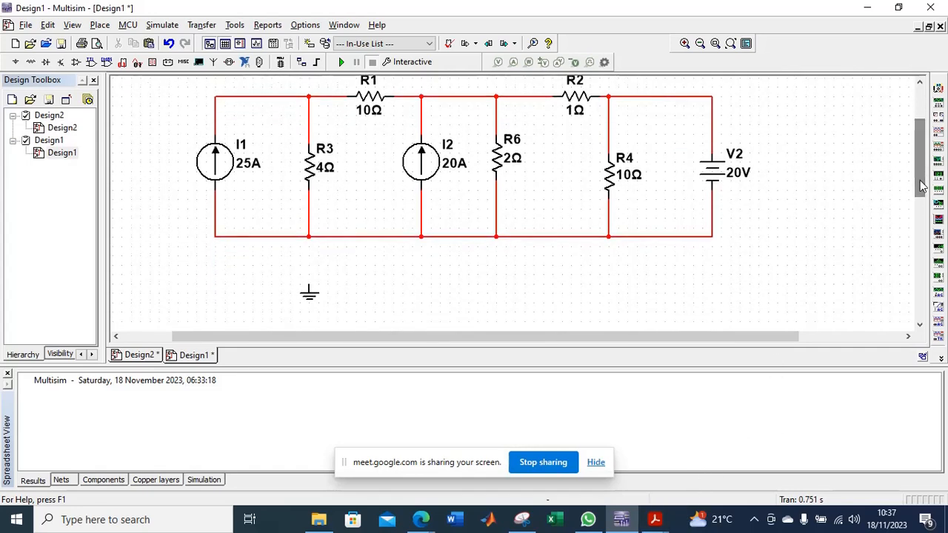
click(309, 294)
drag(310, 294, 291, 261)
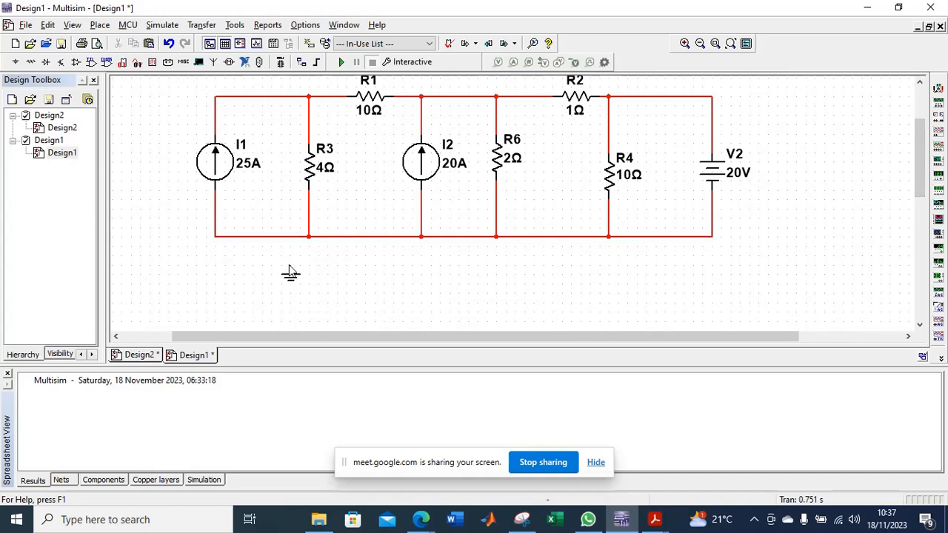
click(290, 238)
Delete the wire joining the ground symbol to the circuit's bottom wire.
scroll(736, 235, up, 1)
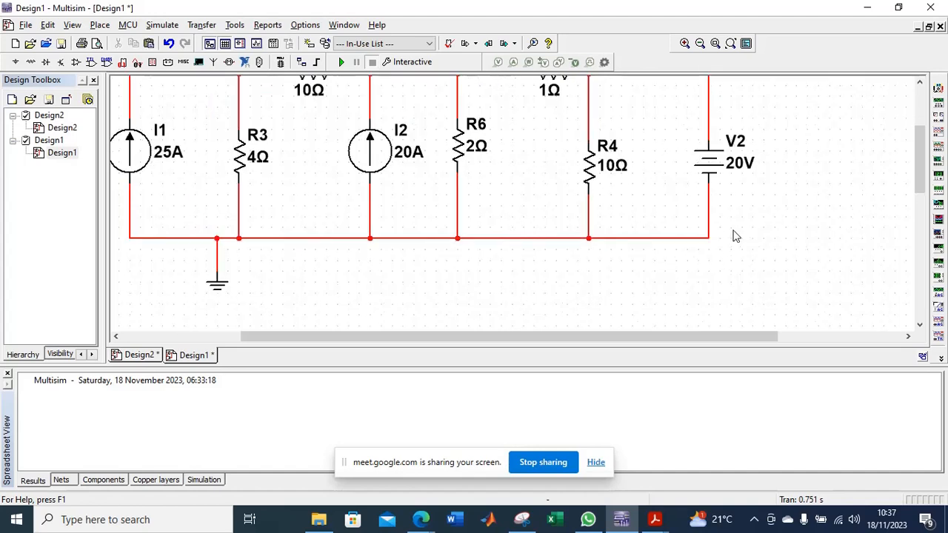
scroll(736, 236, down, 1)
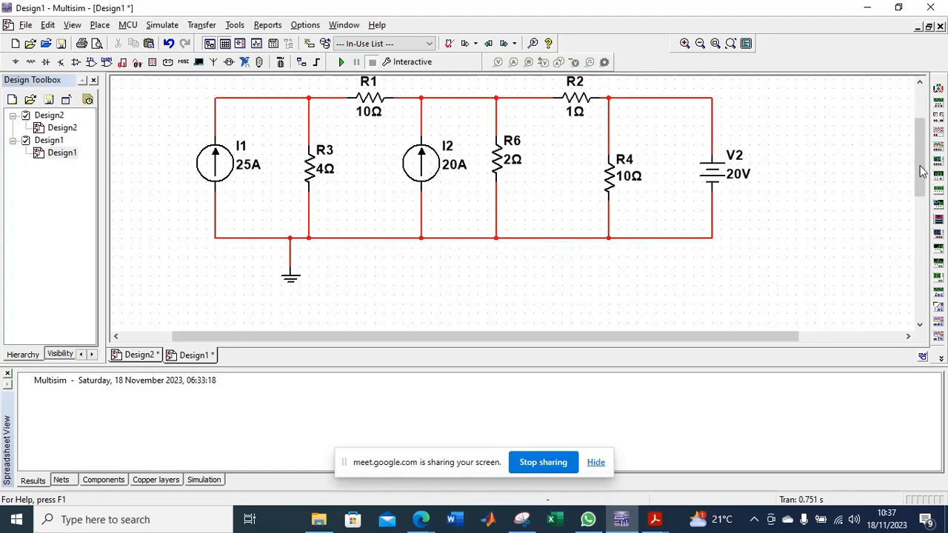
drag(923, 172, 924, 153)
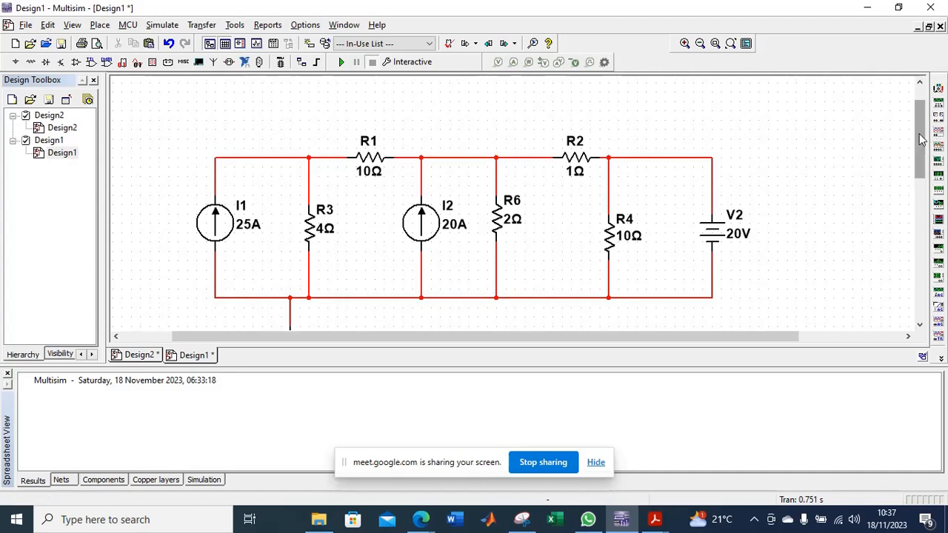
drag(922, 139, 922, 148)
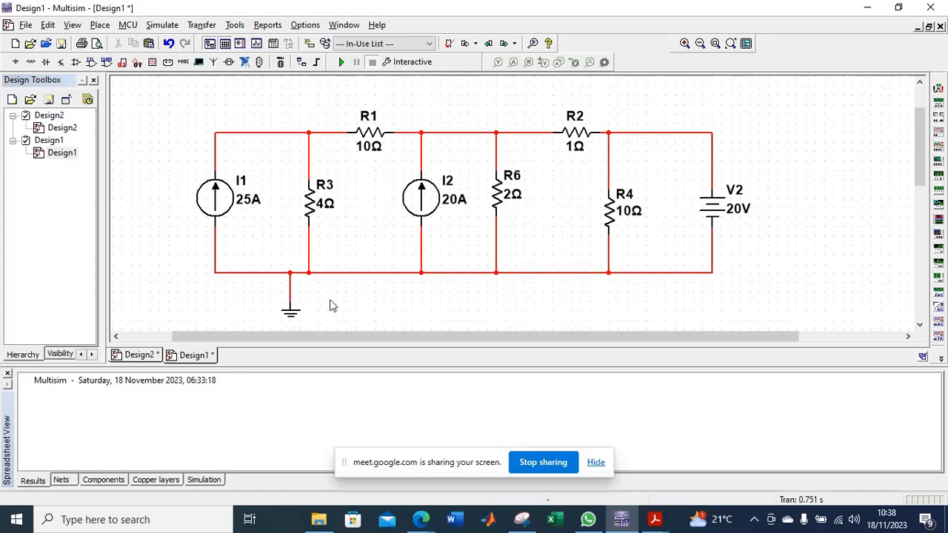
click(289, 293)
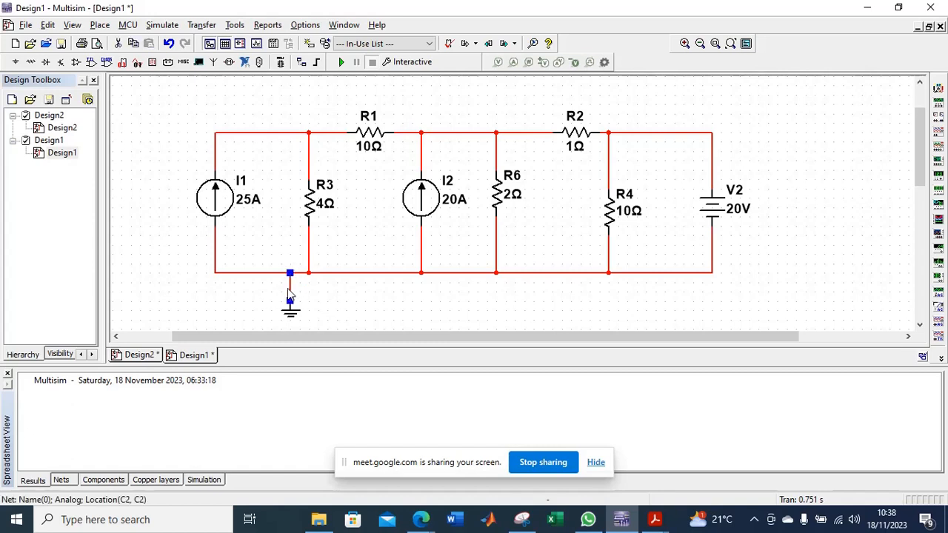
key(Delete)
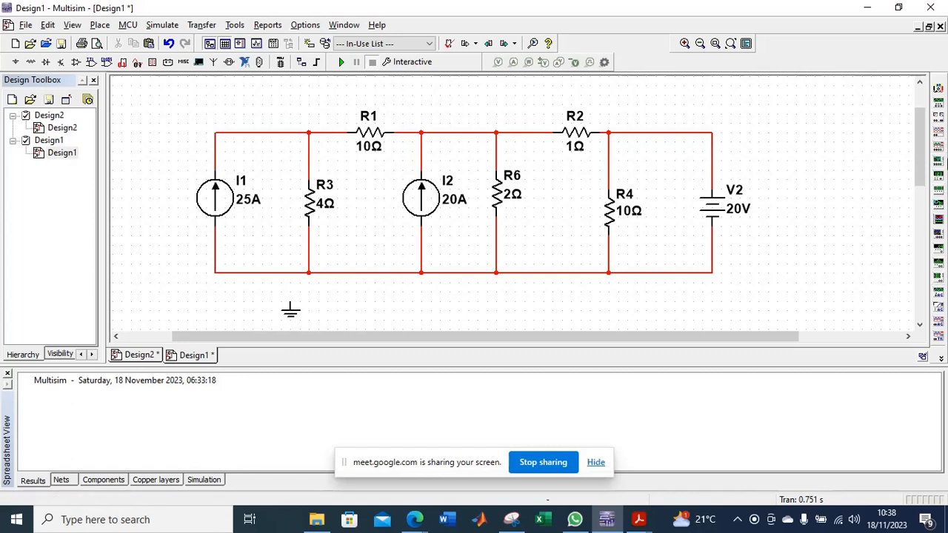
Place a multimeter above and to the right of voltage source V2.
click(938, 90)
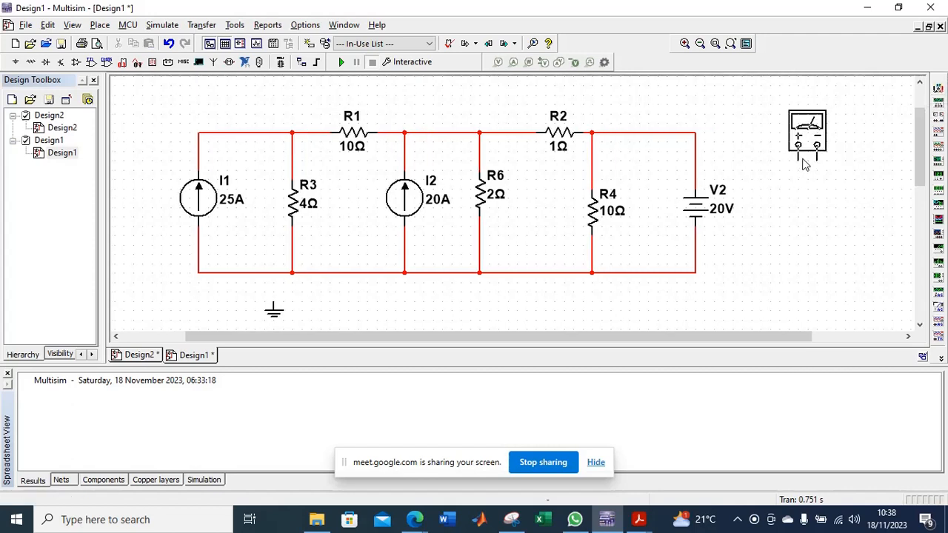
click(805, 164)
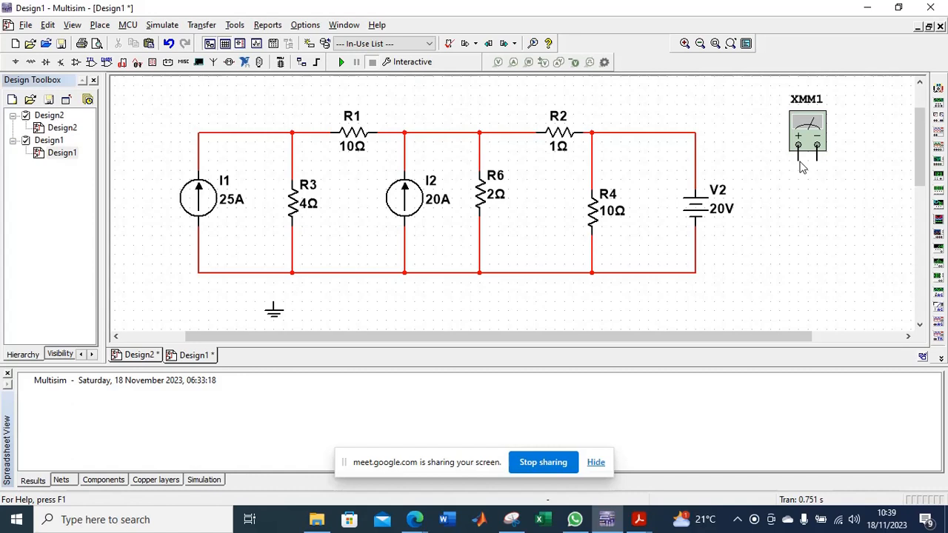
click(666, 134)
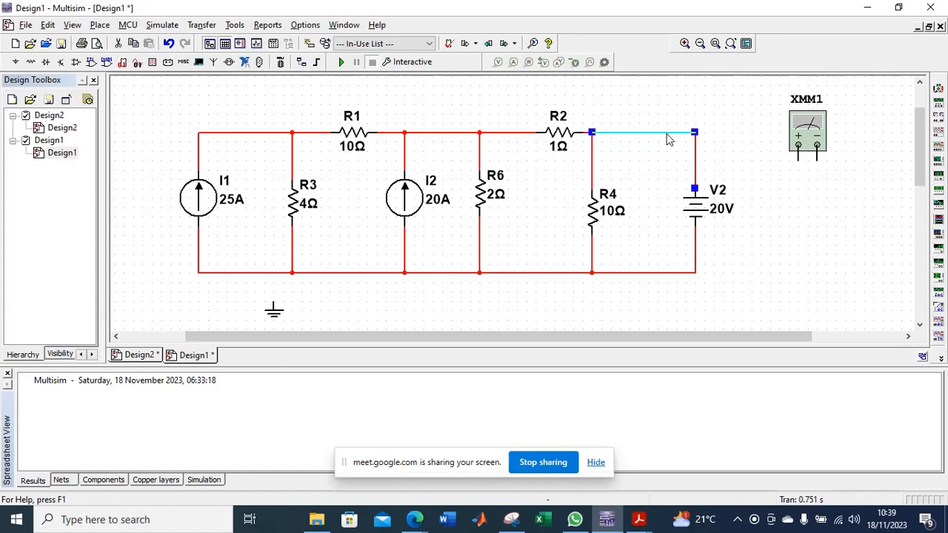
click(480, 168)
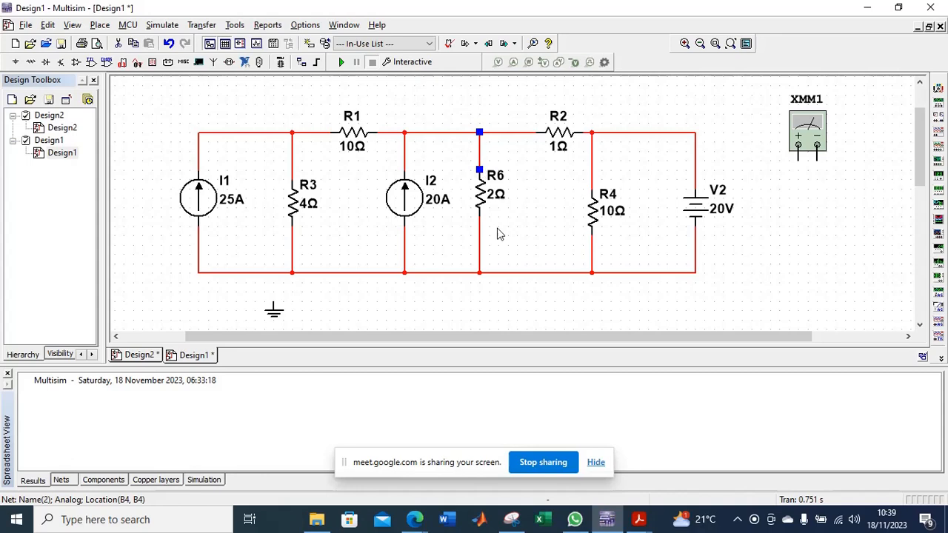
Check the labelled currents in the assignment PDF's circuit in Acrobat, and view multimeter XMM1's measurement panel back in Multisim.
click(637, 519)
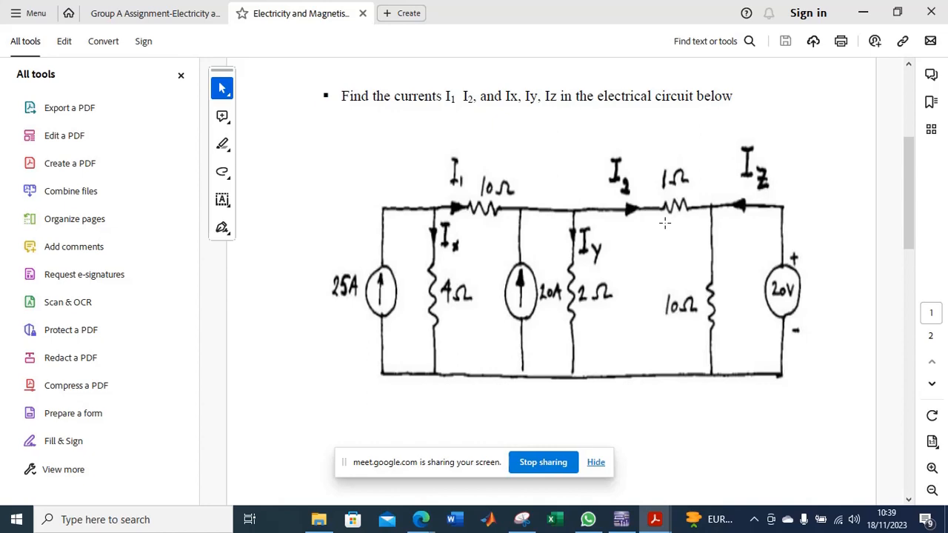
key(alt+Tab)
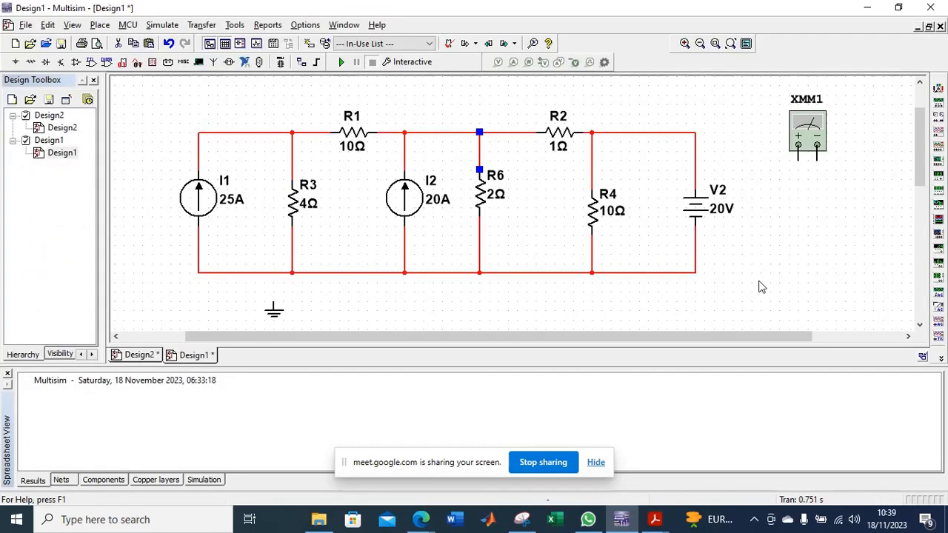
click(786, 251)
click(656, 132)
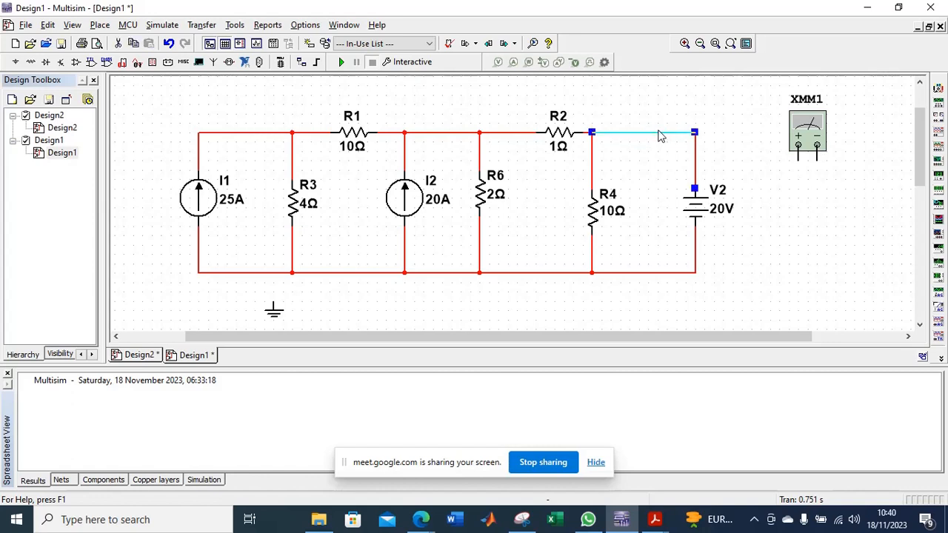
double_click(815, 128)
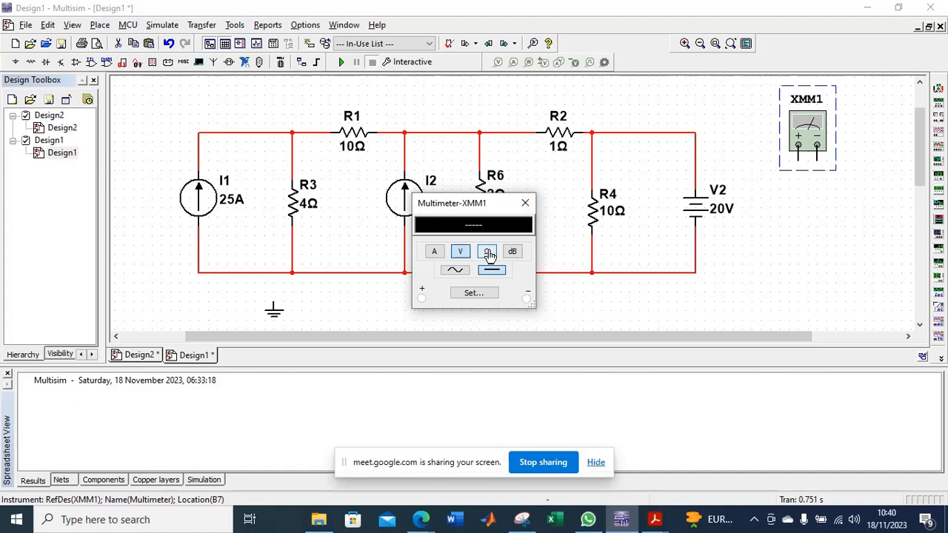
click(524, 203)
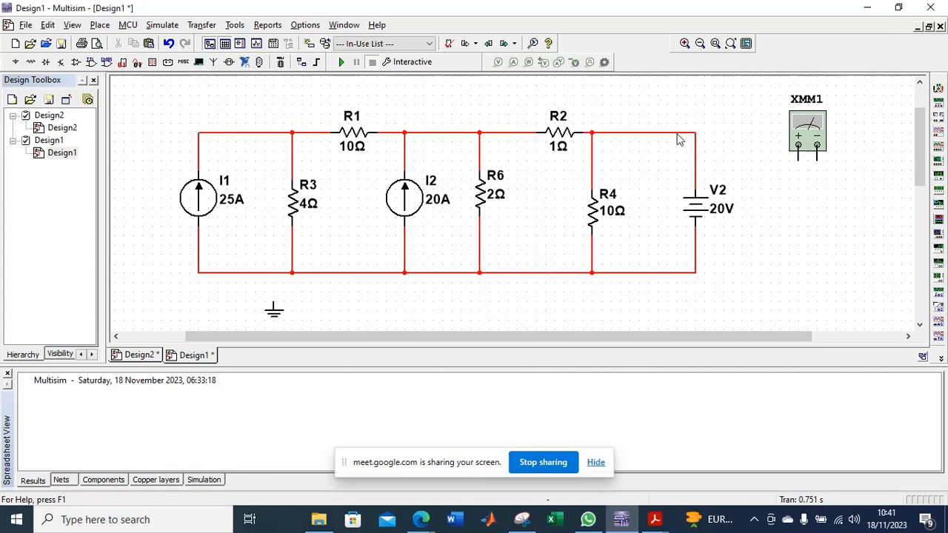
Replace the wire from the R2–R4 node to V2 with multimeter XMM1, its positive lead on the node and negative lead on V2's positive terminal.
click(677, 134)
key(Delete)
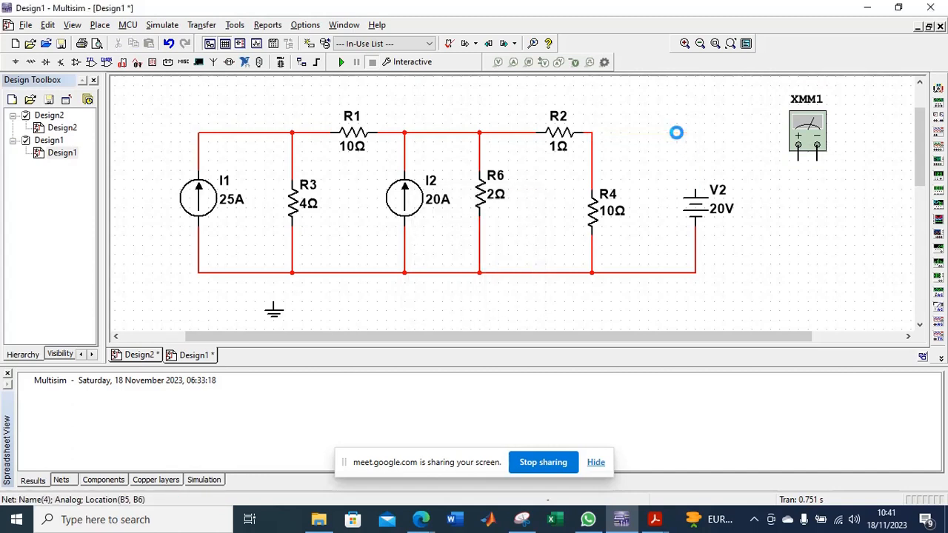
click(798, 146)
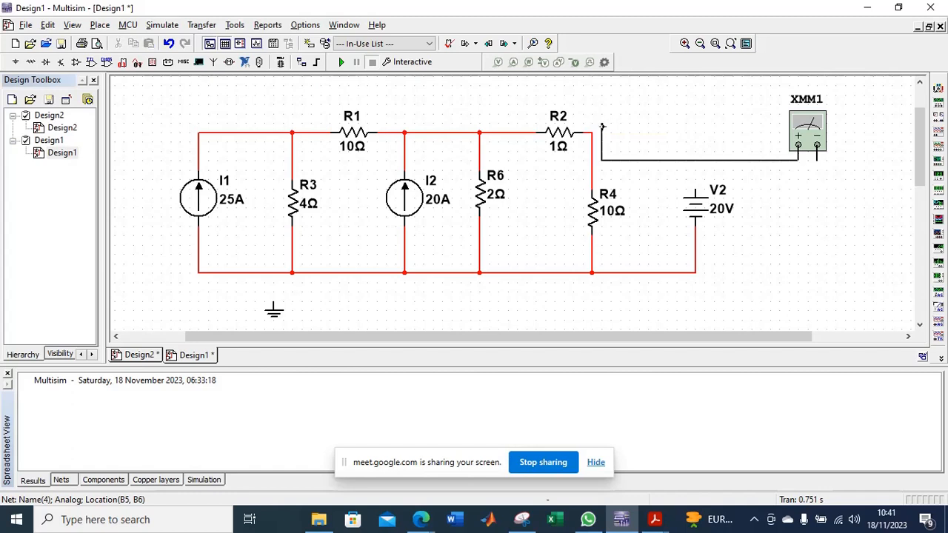
click(592, 132)
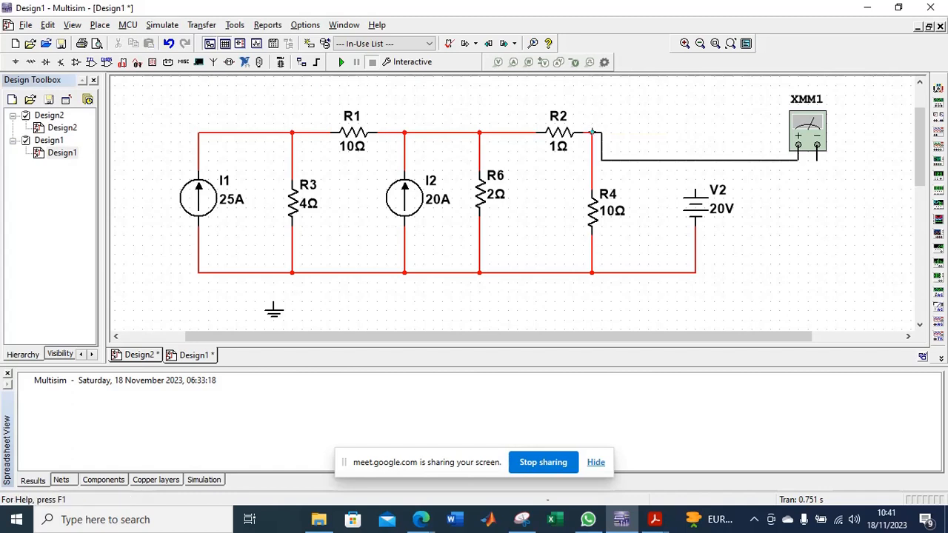
click(817, 152)
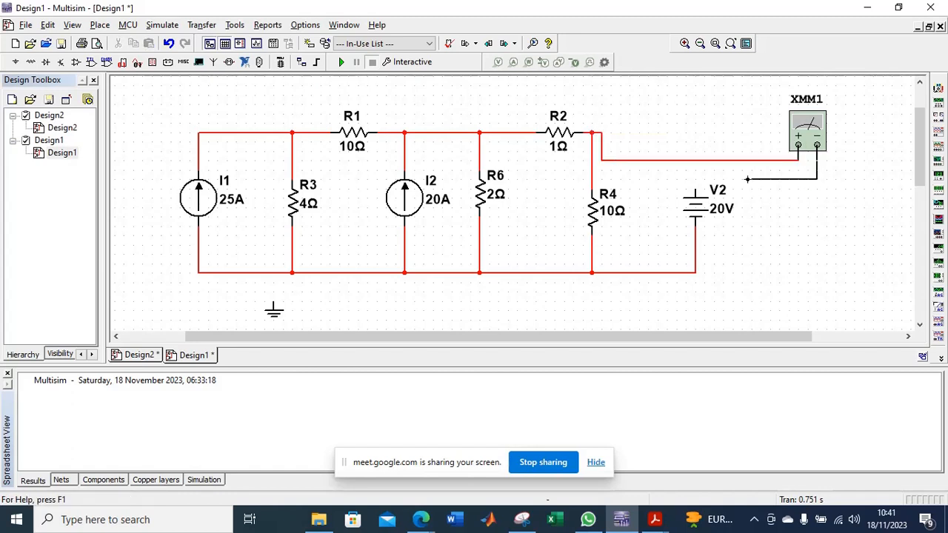
click(694, 191)
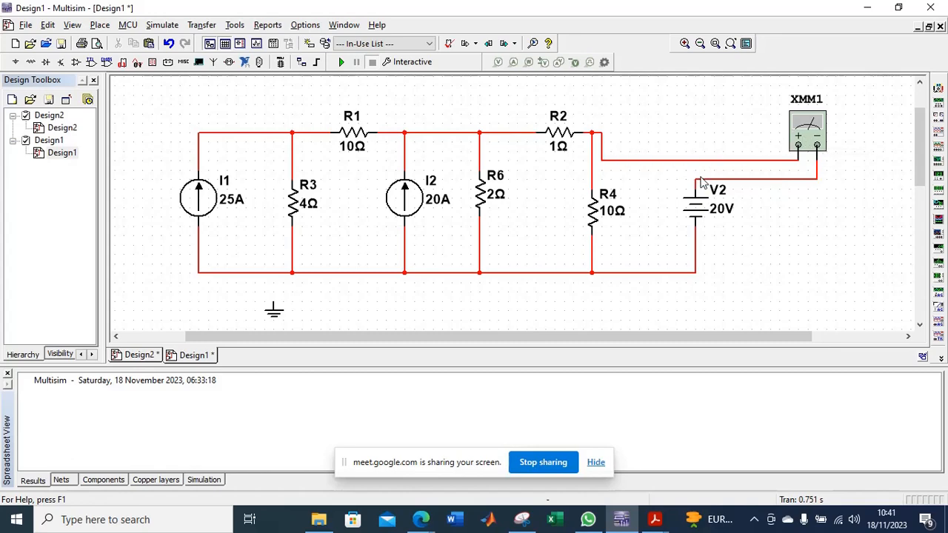
Examine the direction of current Iz in the assignment PDF's circuit in Acrobat and return to Multisim.
click(656, 517)
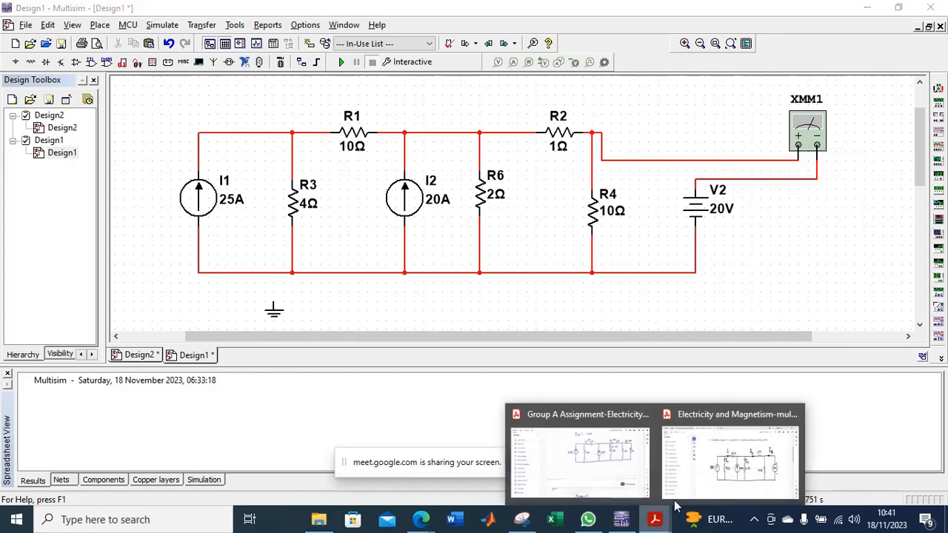
click(738, 468)
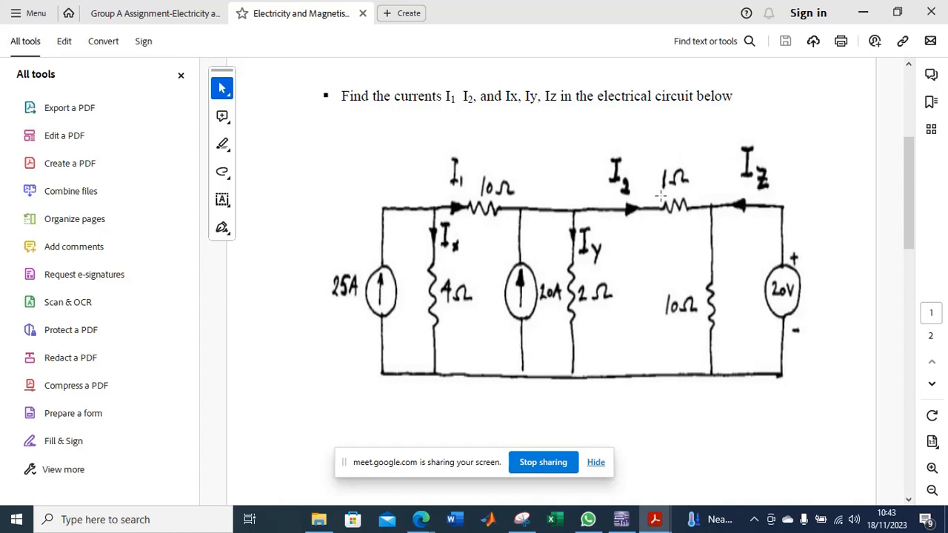
click(620, 519)
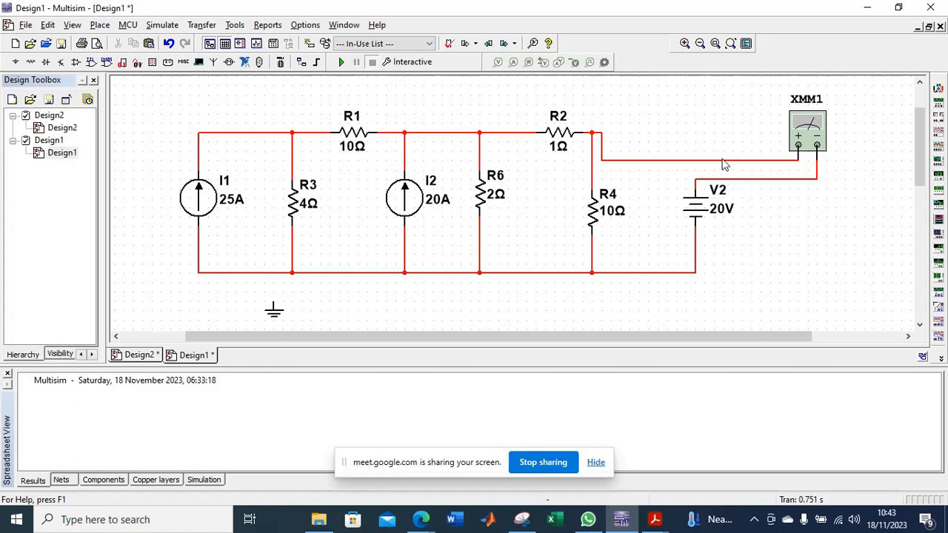
Reverse XMM1's connections by deleting both wires and rewiring its positive lead to V2's positive terminal and negative lead to the R2–R4 node.
click(650, 160)
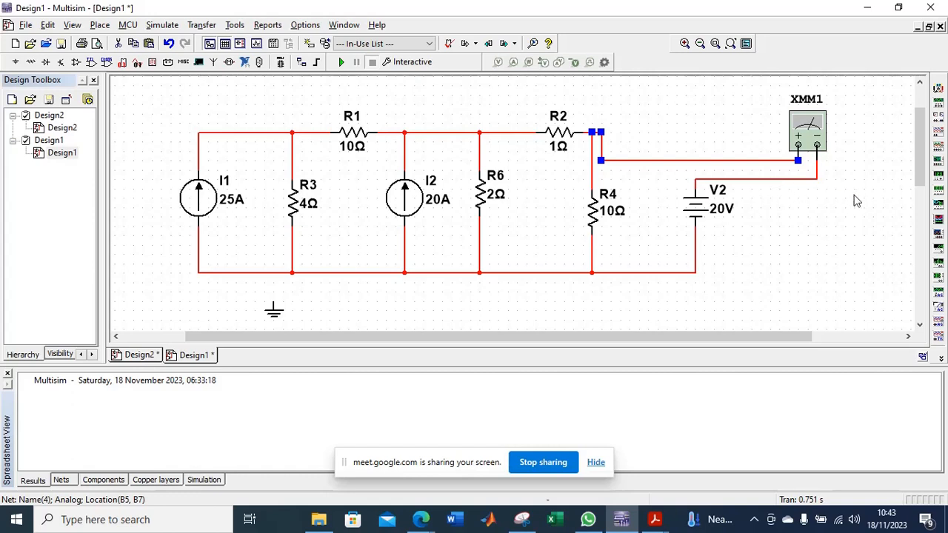
key(Delete)
click(789, 181)
key(Delete)
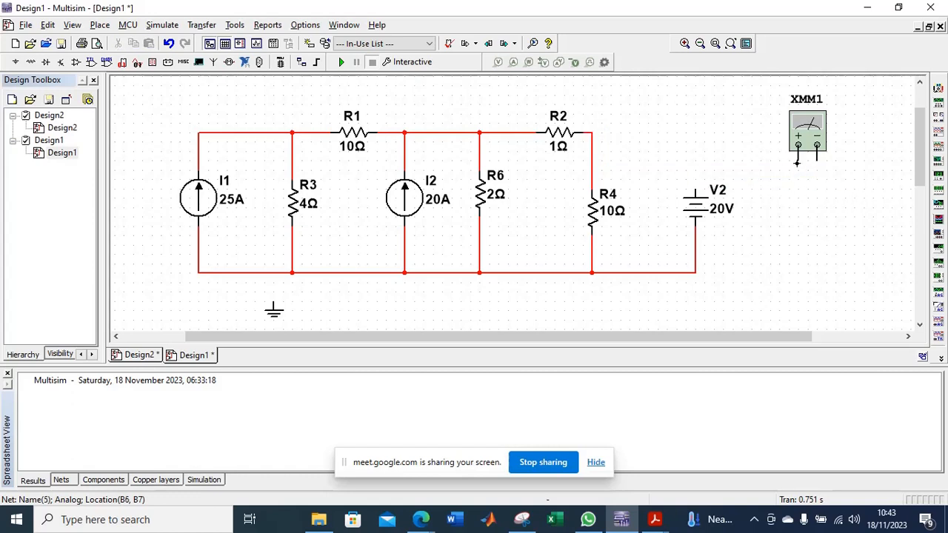
click(799, 146)
click(693, 190)
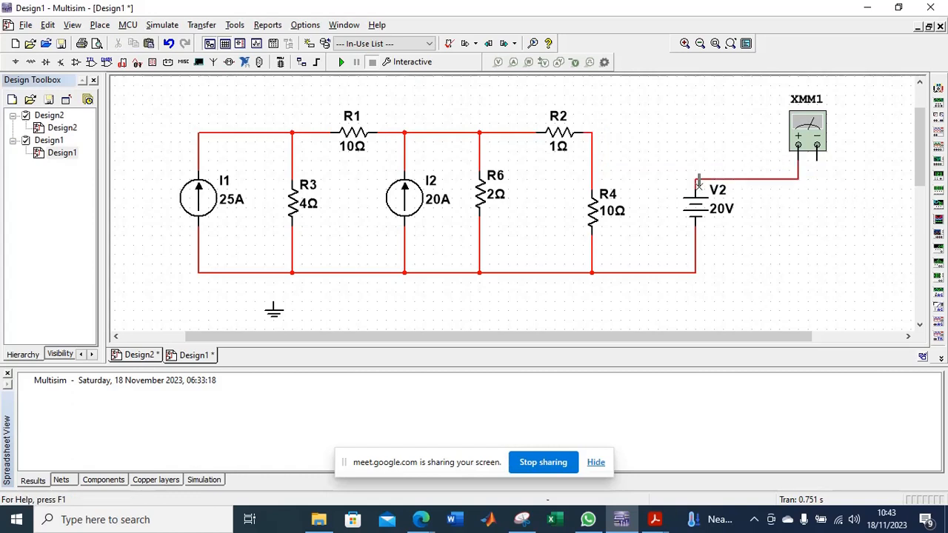
click(817, 146)
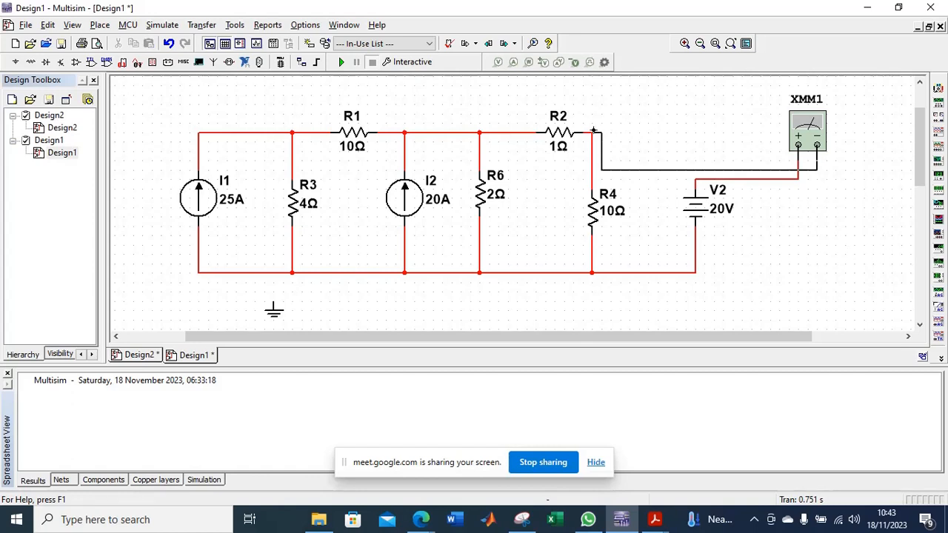
click(593, 132)
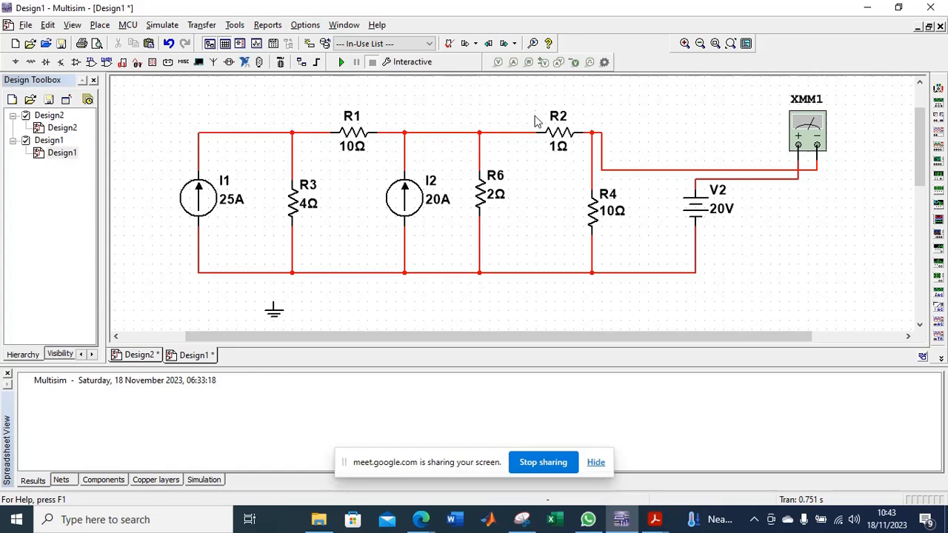
Paste a copy of multimeter XMM1 just to its left, above V2.
click(807, 139)
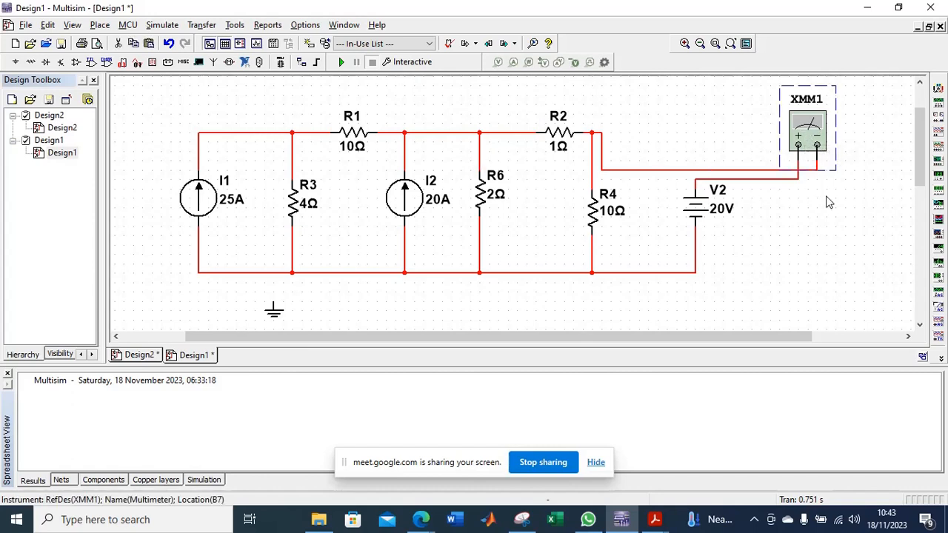
click(819, 239)
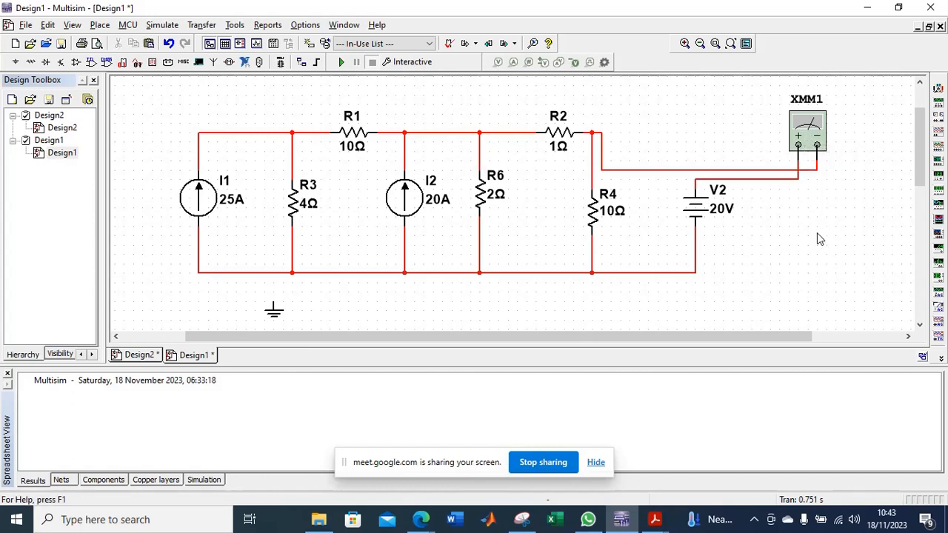
key(ctrl+v)
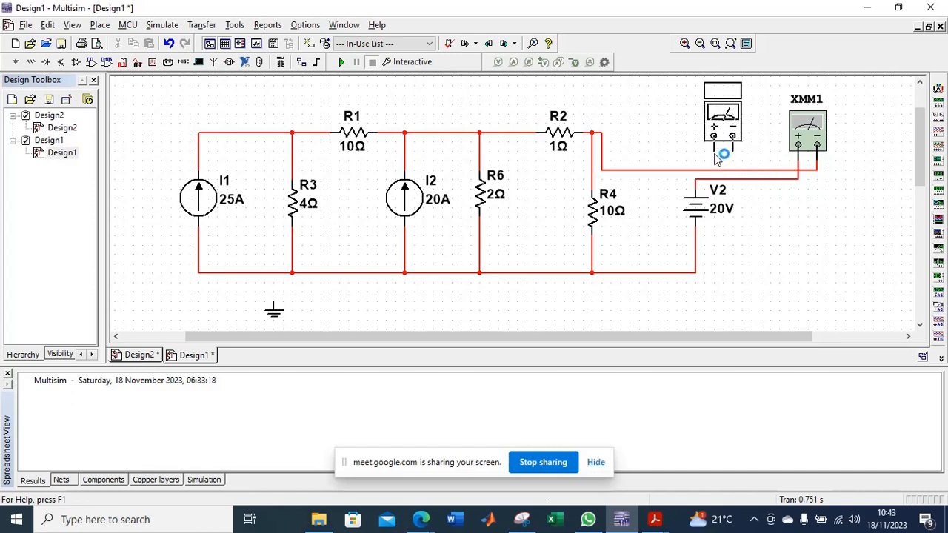
click(716, 155)
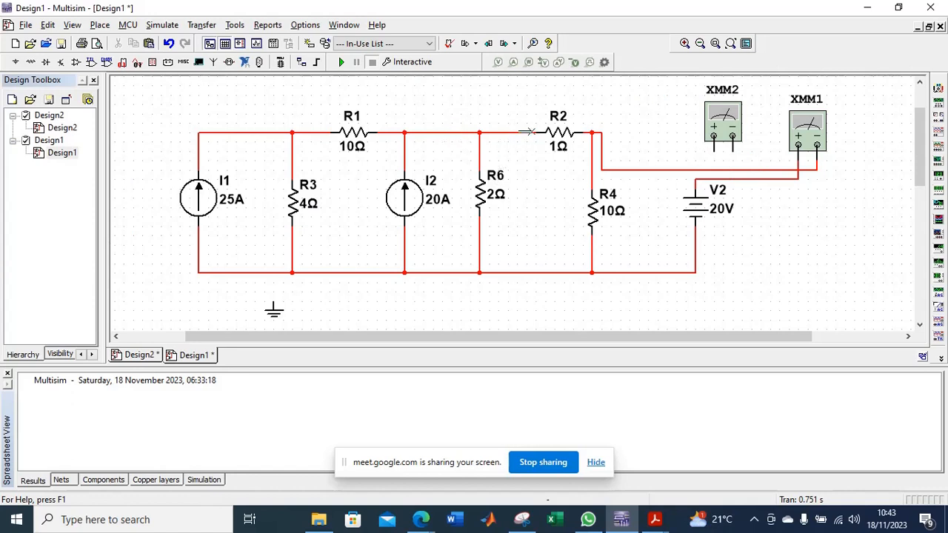
click(512, 134)
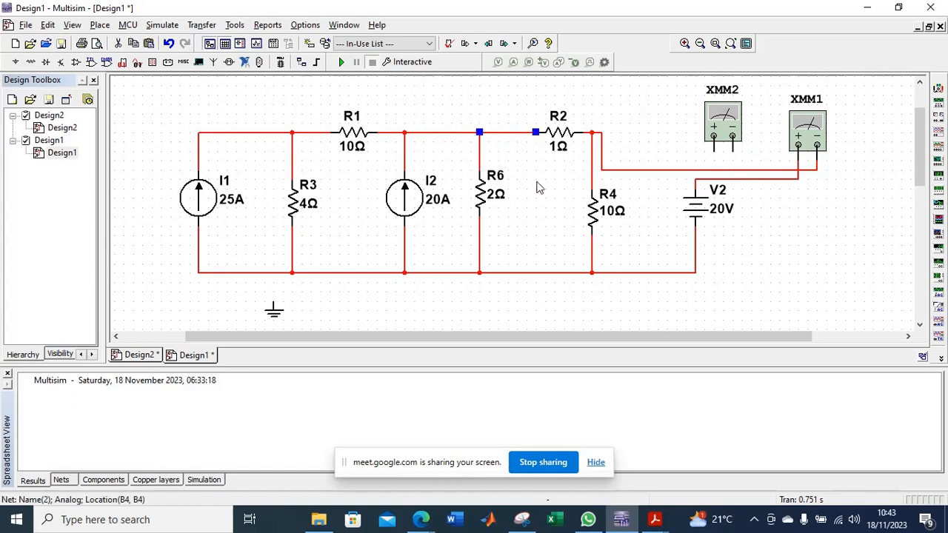
key(Delete)
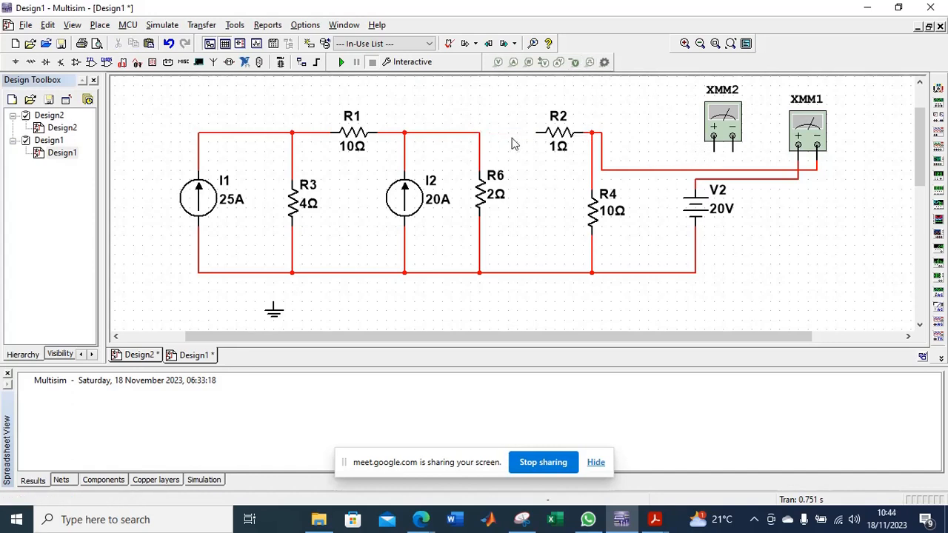
key(ctrl+z)
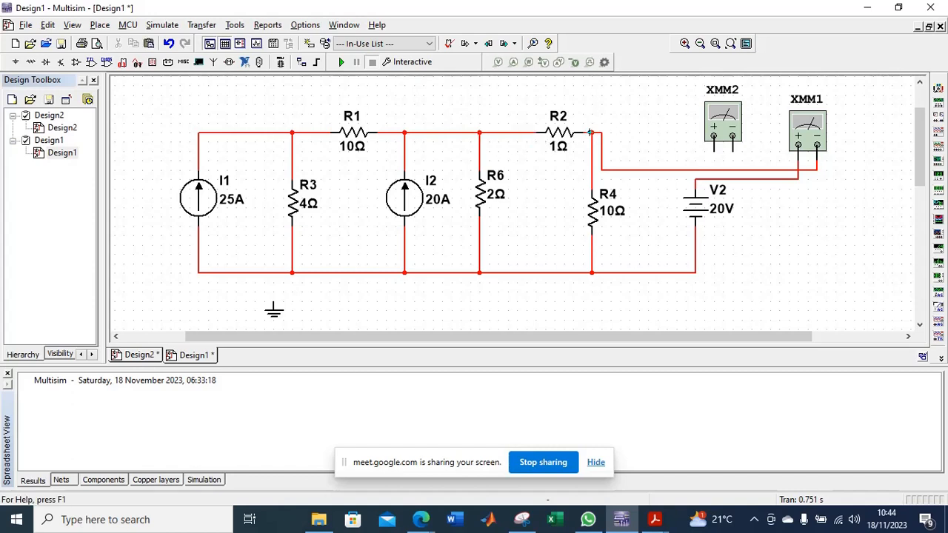
Shift R2 slightly left and replace its wire to the R4 node with multimeter XMM2, positive lead on R2 and negative lead on the node.
click(591, 139)
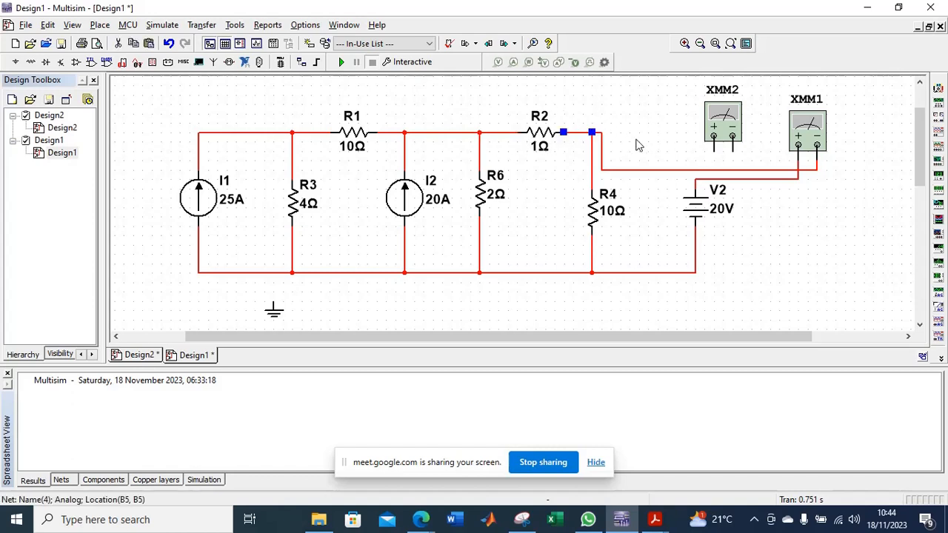
key(Delete)
click(711, 151)
click(564, 131)
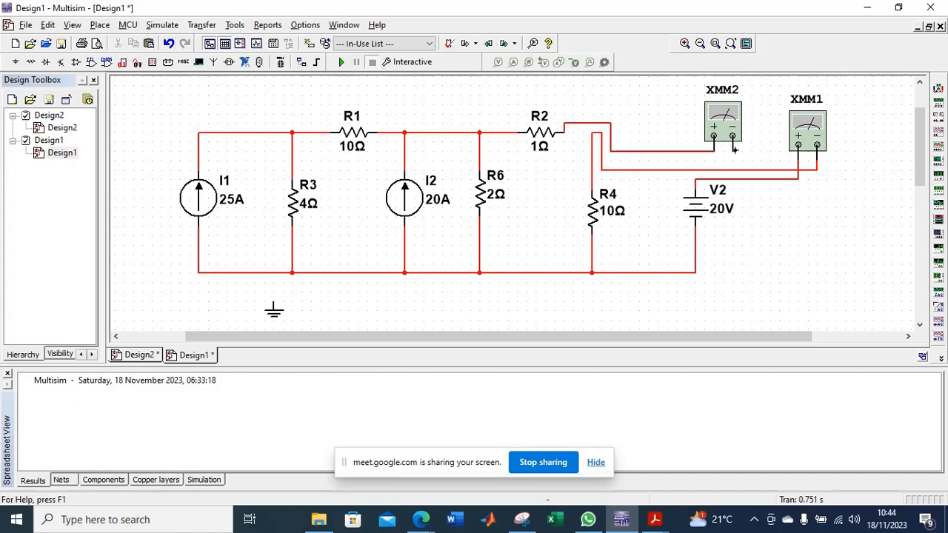
click(591, 132)
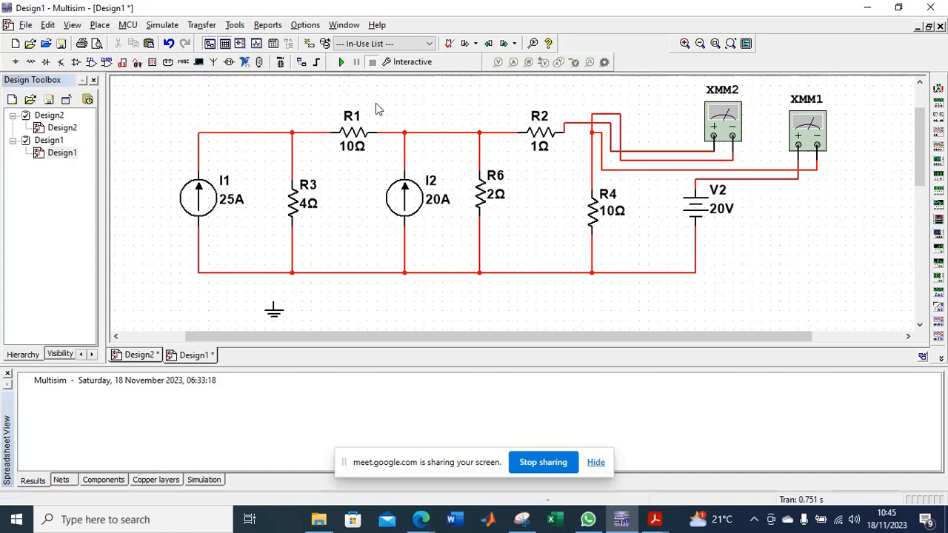
Run the interactive simulation and read the SPICE netlist check messages.
click(343, 60)
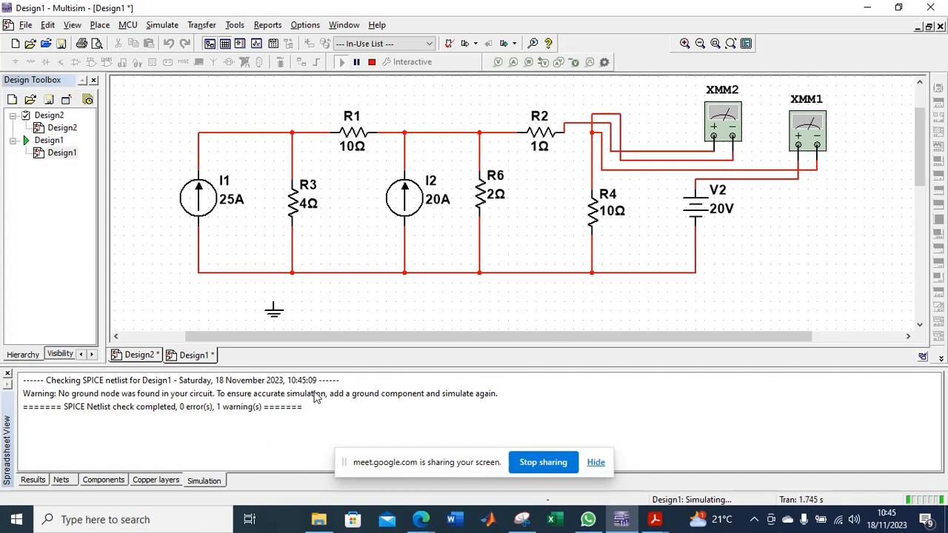
click(497, 397)
click(710, 279)
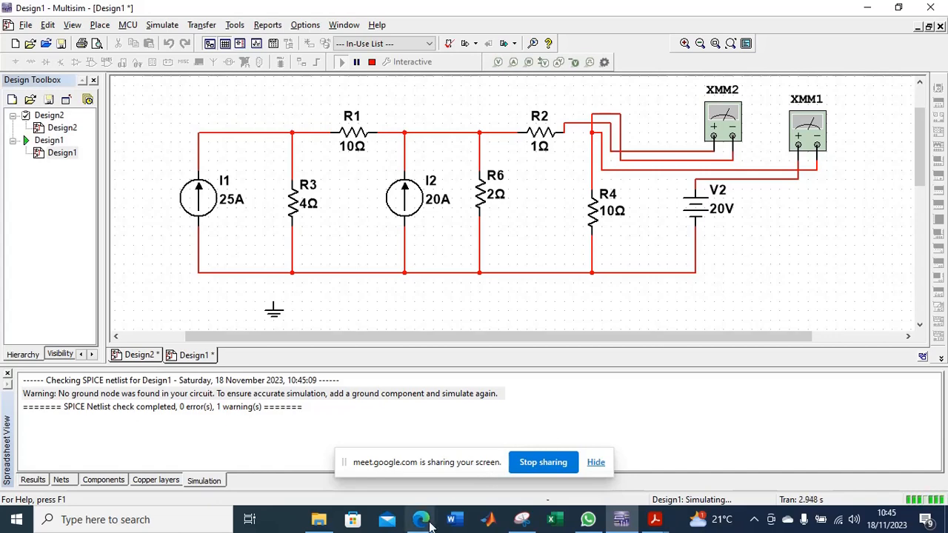
mouse_move(430, 524)
mouse_move(468, 481)
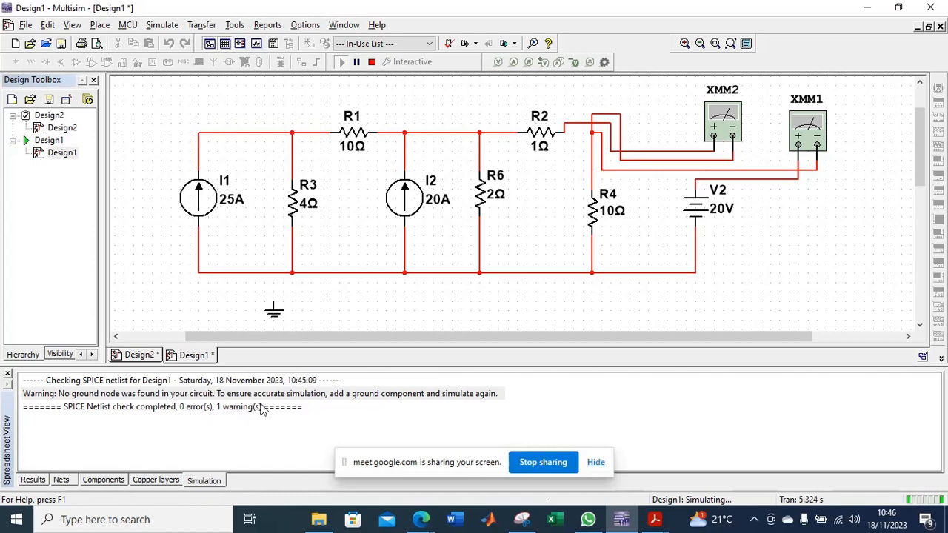
Attach the loose ground symbol to the circuit's bottom rail between I1 and R3 and restart the interactive simulation.
click(278, 310)
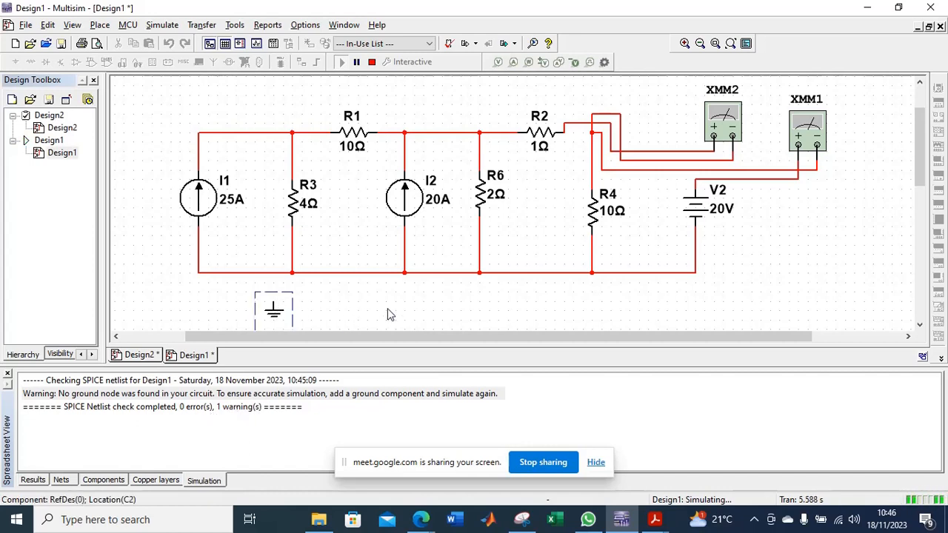
drag(279, 312, 278, 283)
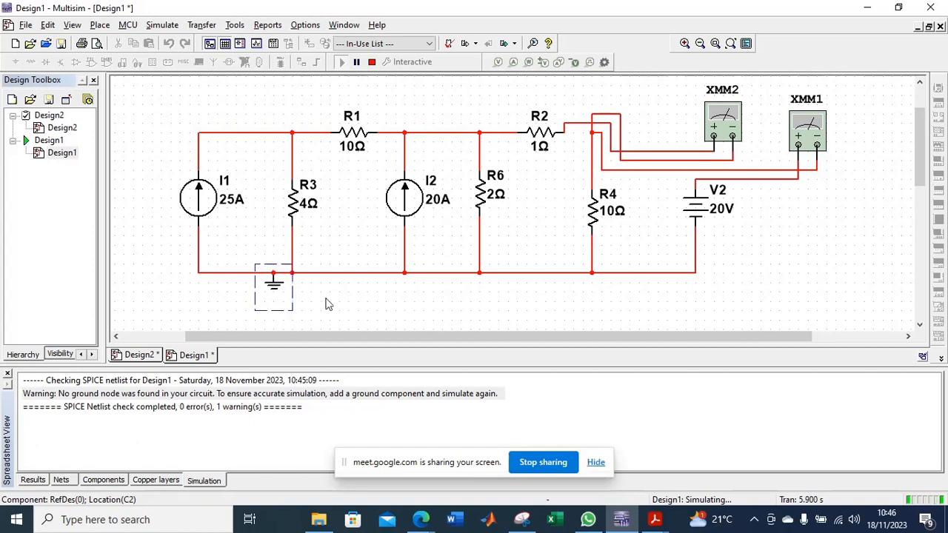
click(331, 306)
click(372, 63)
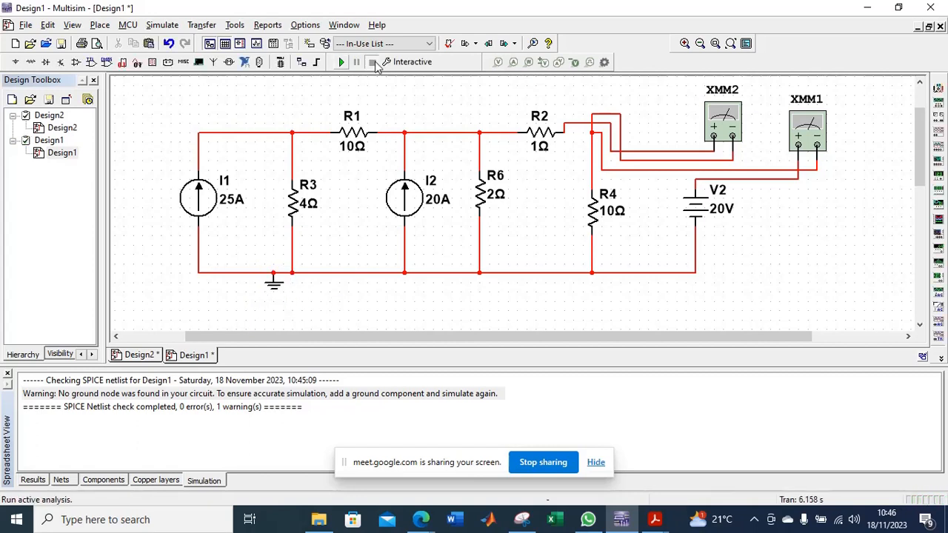
click(342, 62)
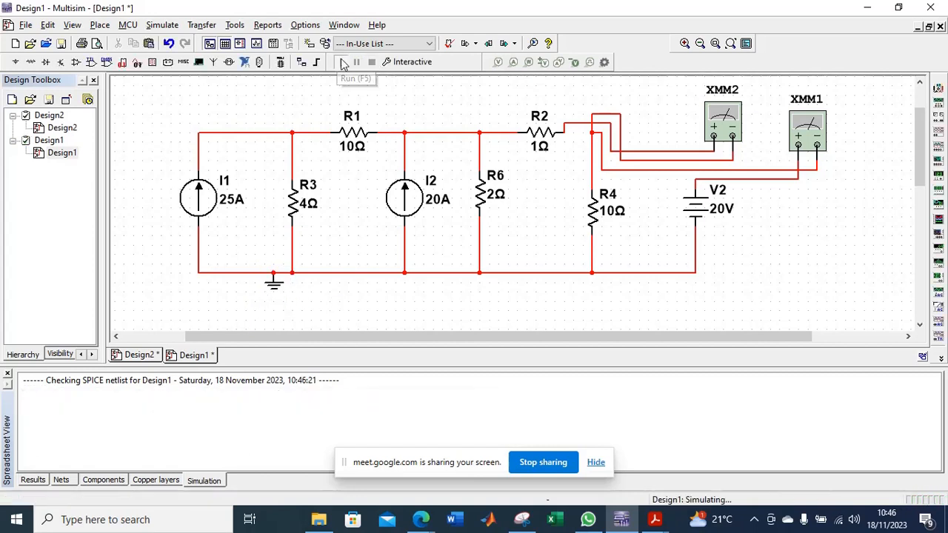
Open the readouts of multimeters XMM2 and XMM1 and set both to measure DC current.
double_click(726, 124)
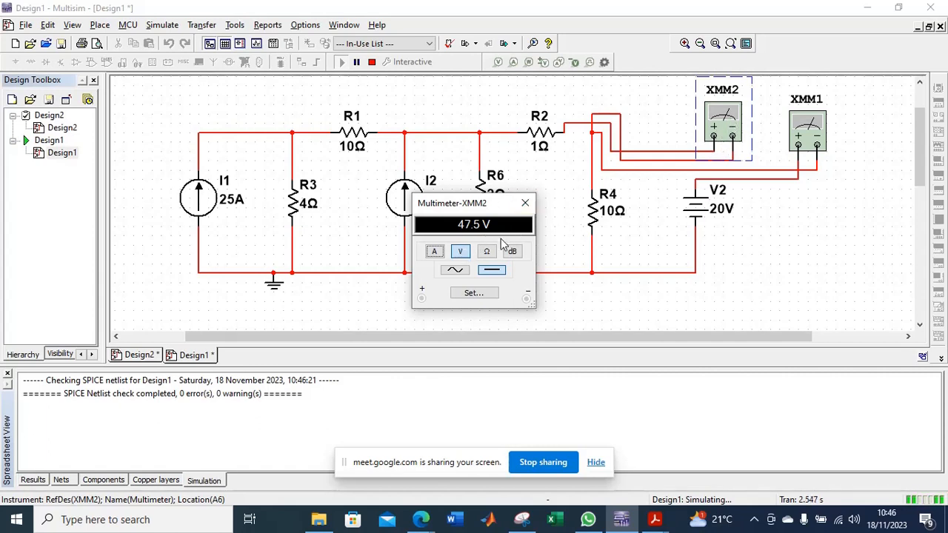
double_click(813, 133)
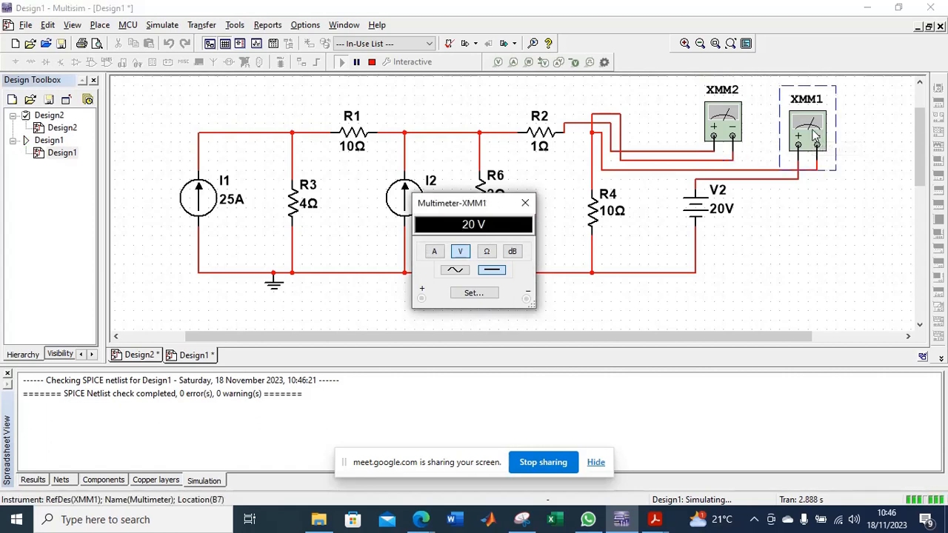
drag(478, 206, 780, 189)
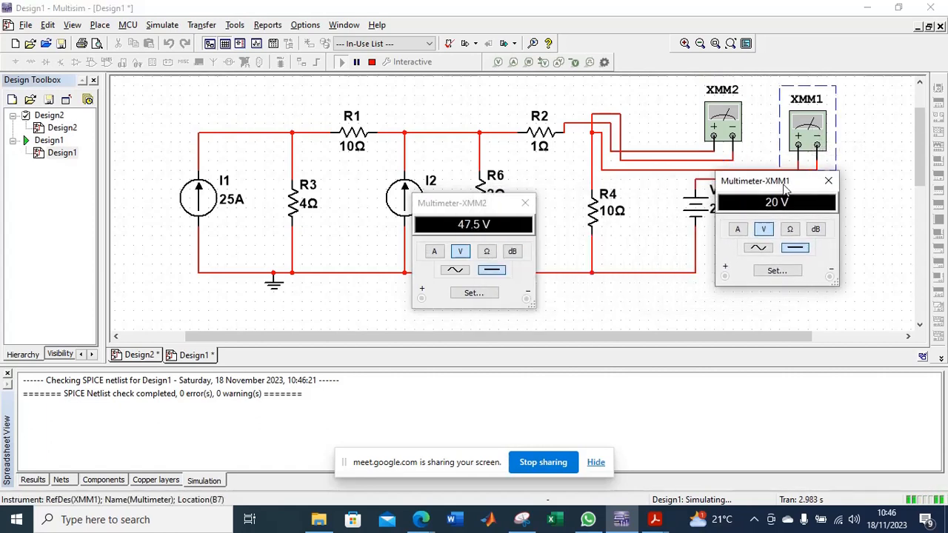
click(738, 230)
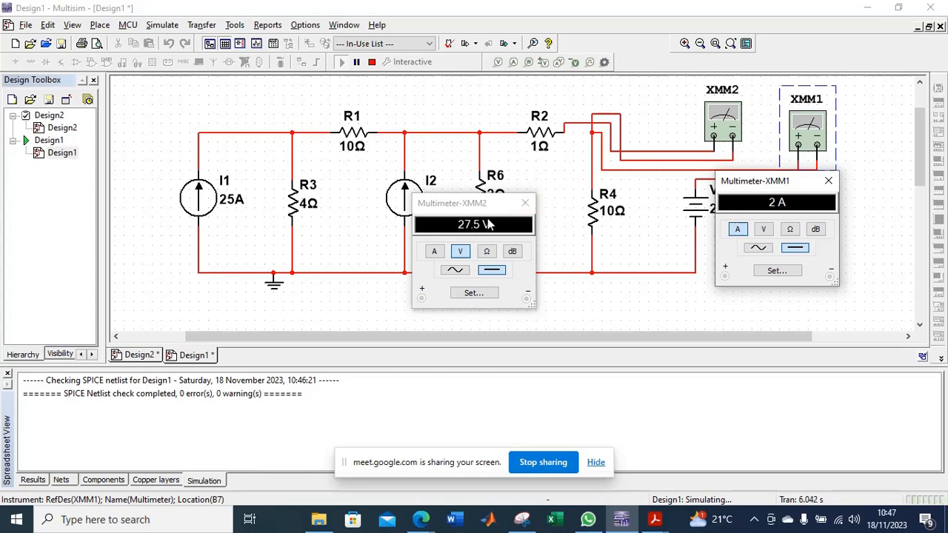
click(460, 252)
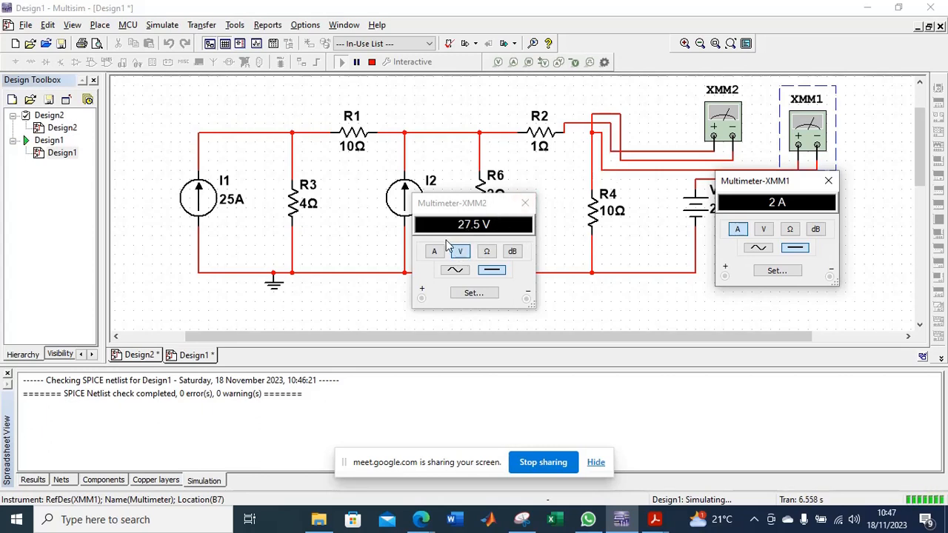
click(435, 252)
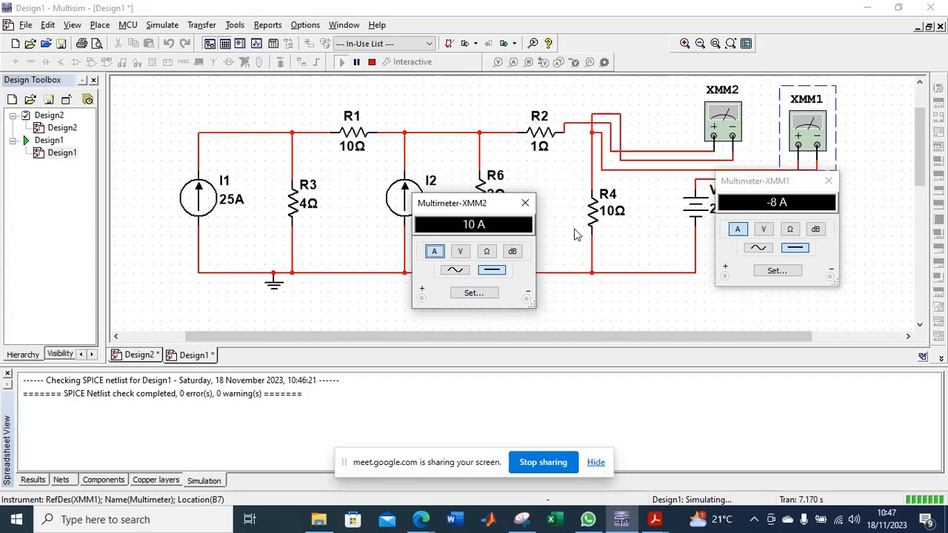
Close both multimeter readouts, restart the simulation, and reopen XMM1 and XMM2 side by side to read their currents.
click(525, 203)
click(827, 183)
click(371, 62)
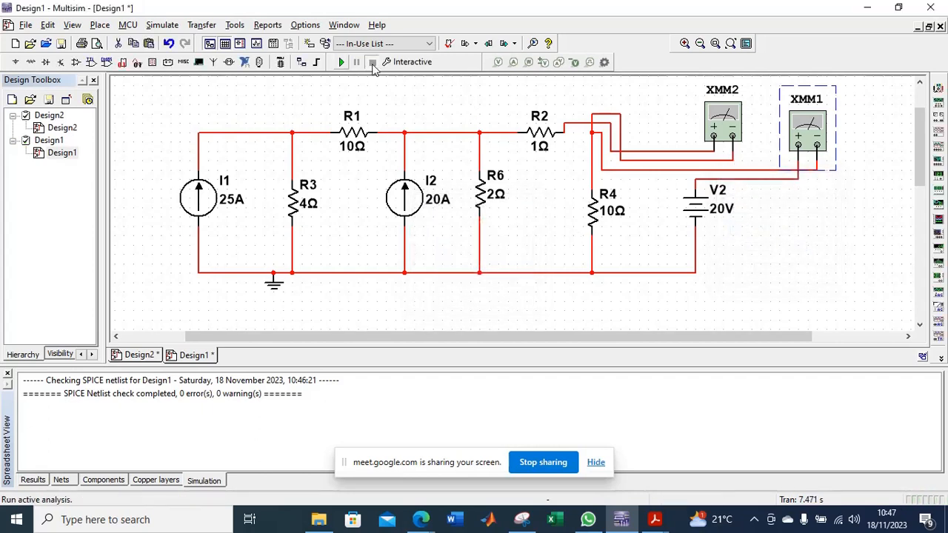
click(345, 64)
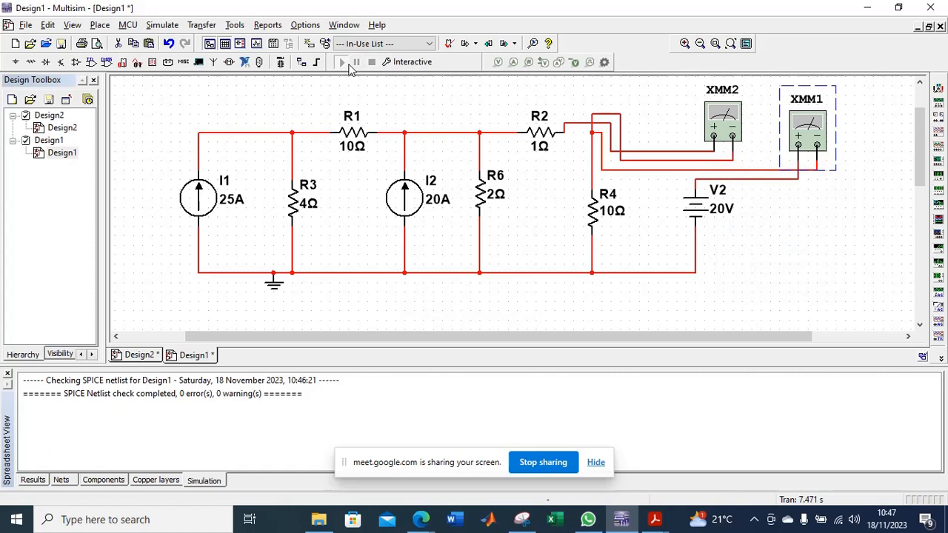
double_click(803, 129)
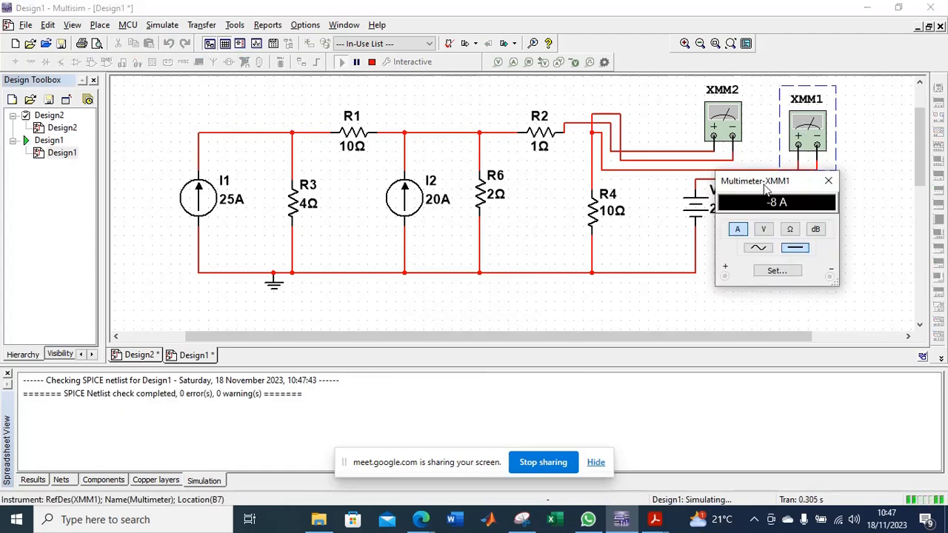
drag(766, 182, 833, 195)
double_click(731, 121)
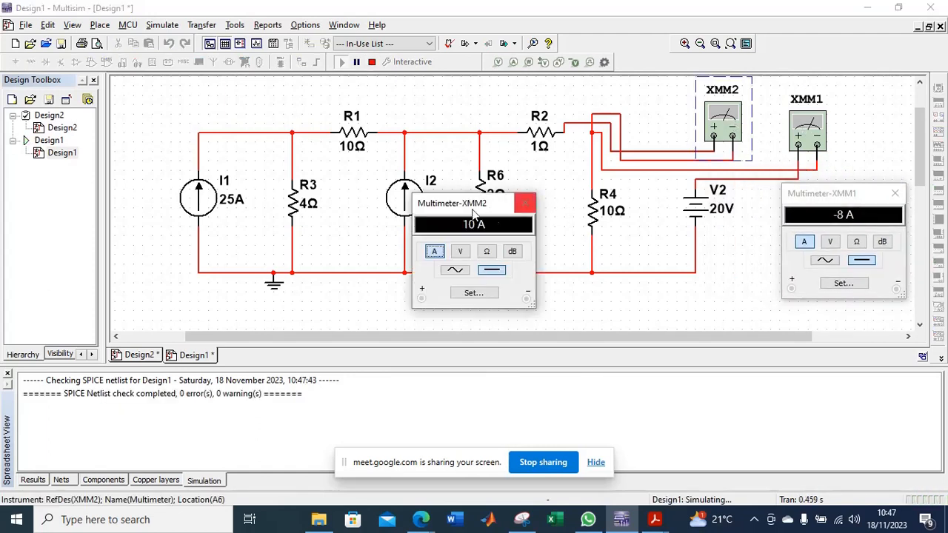
drag(455, 198, 522, 152)
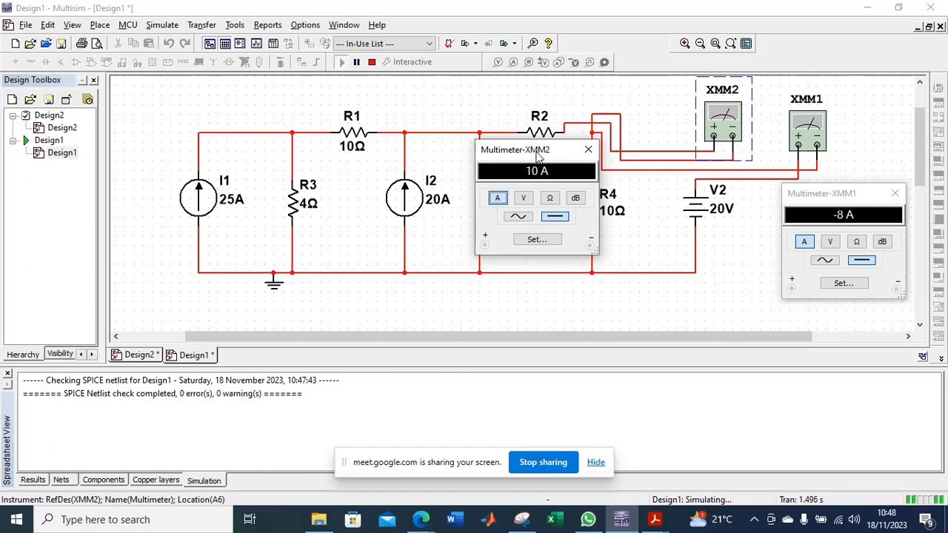
drag(538, 153, 536, 175)
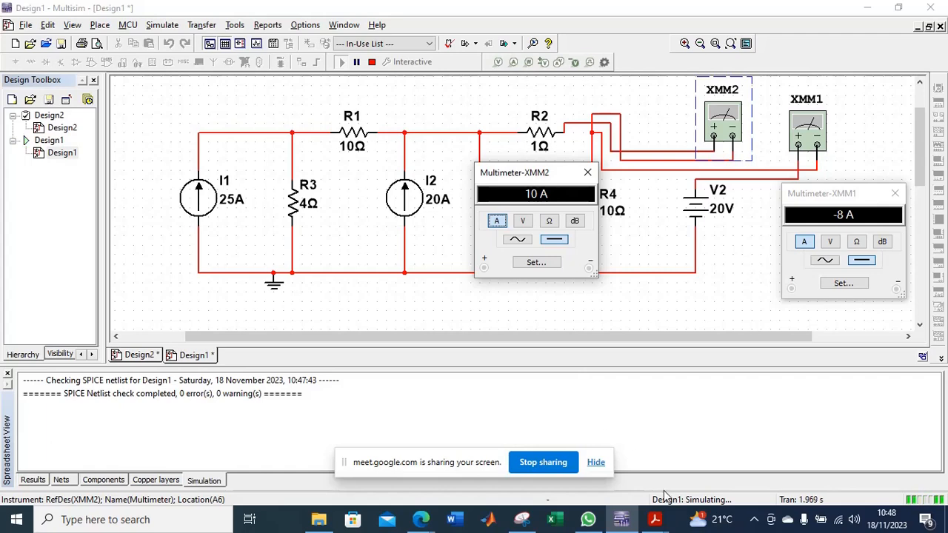
Compare the XMM1 and XMM2 readings with the superposition results in the Electricity and Magnetism PDF, then return to Multisim.
click(655, 519)
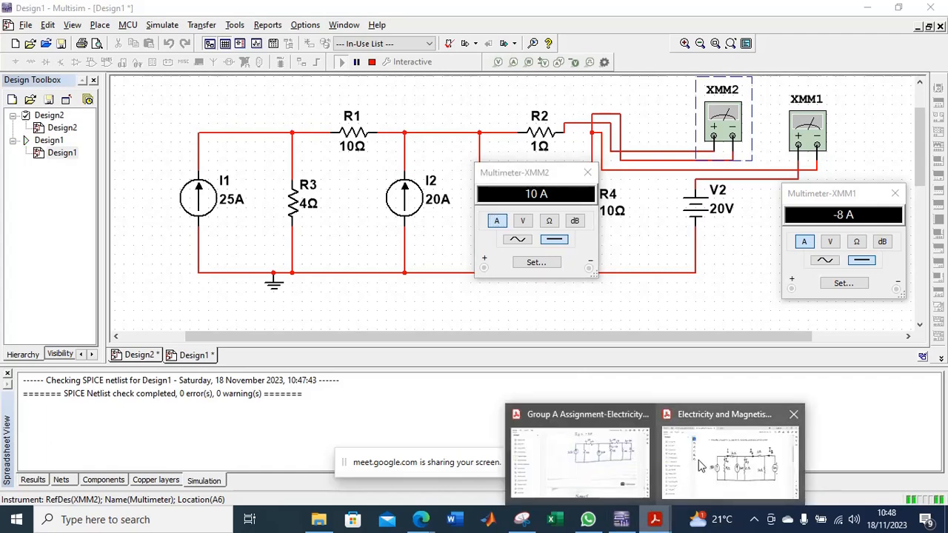
click(689, 479)
scroll(643, 297, down, 10)
scroll(643, 301, down, 4)
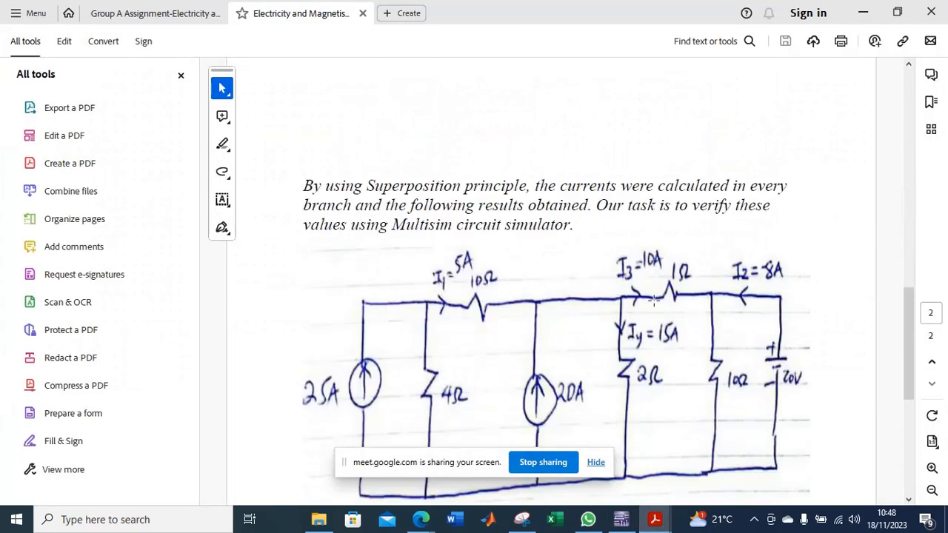
scroll(664, 301, down, 1)
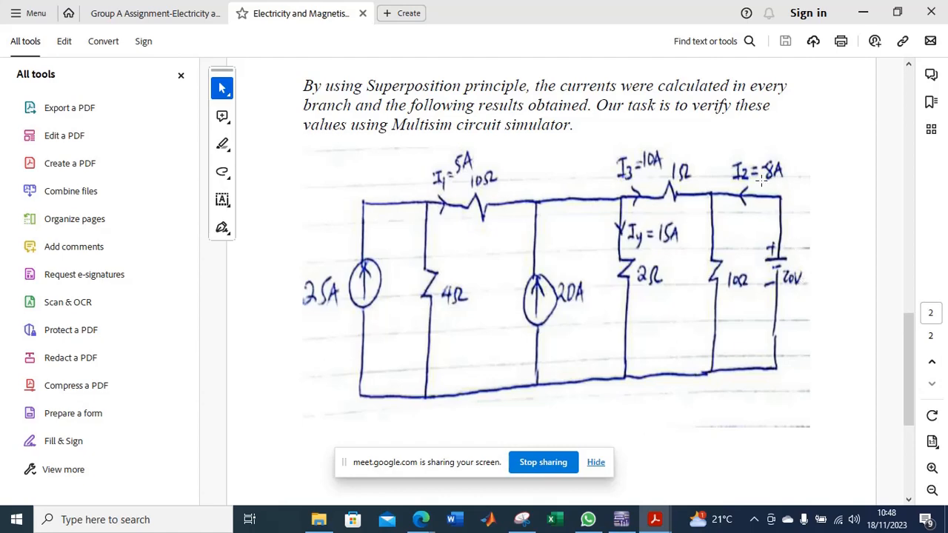
click(620, 519)
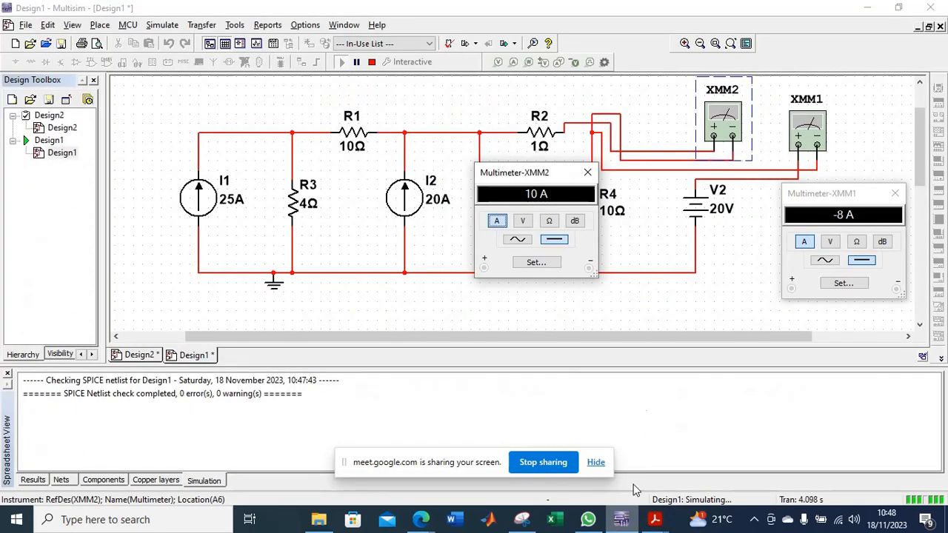
Rearrange the XMM1 and XMM2 readouts clear of R2 and R6, and stop the simulation.
drag(838, 196, 794, 220)
drag(922, 158, 923, 148)
drag(794, 222, 819, 232)
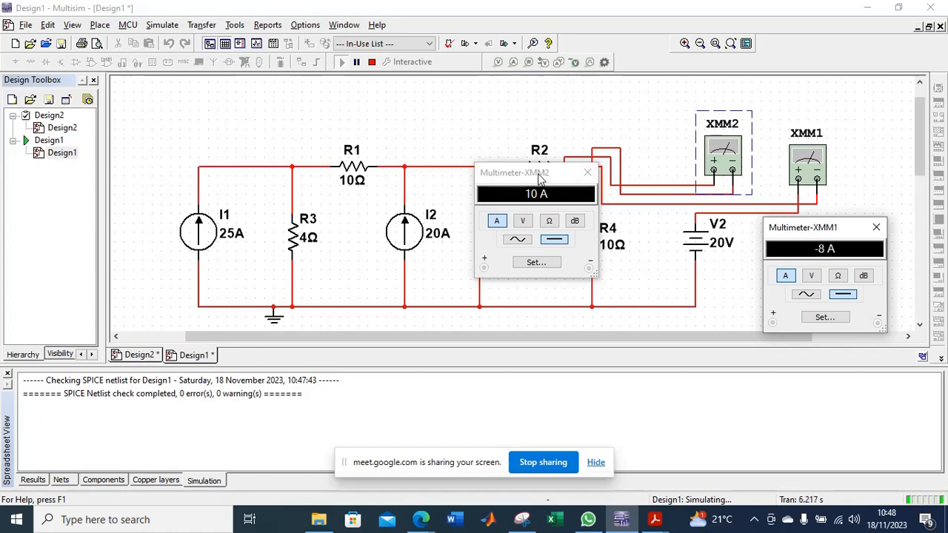
drag(540, 176, 588, 211)
click(372, 62)
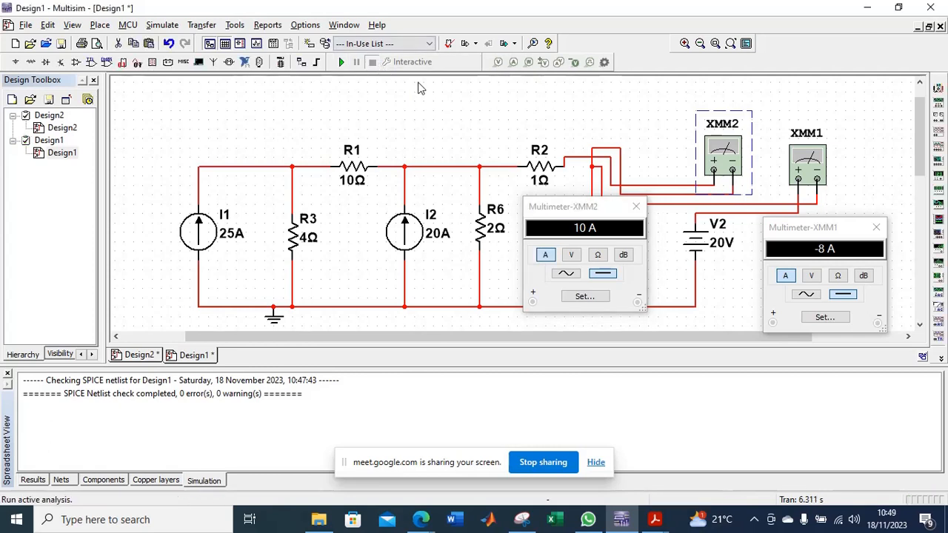
Delete the wire between R3 and the I1–R1 node and paste a copy of multimeter XMM2 above the circuit near R2.
click(293, 197)
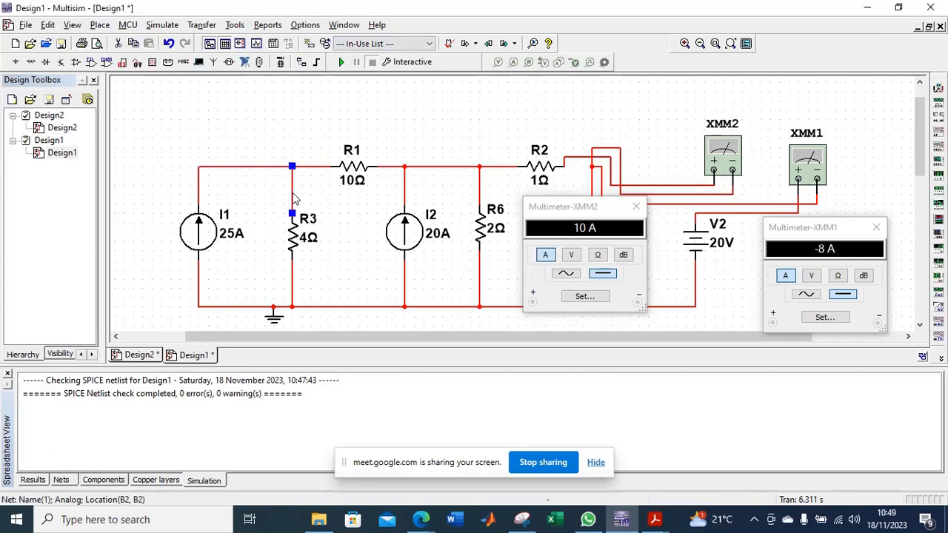
click(527, 152)
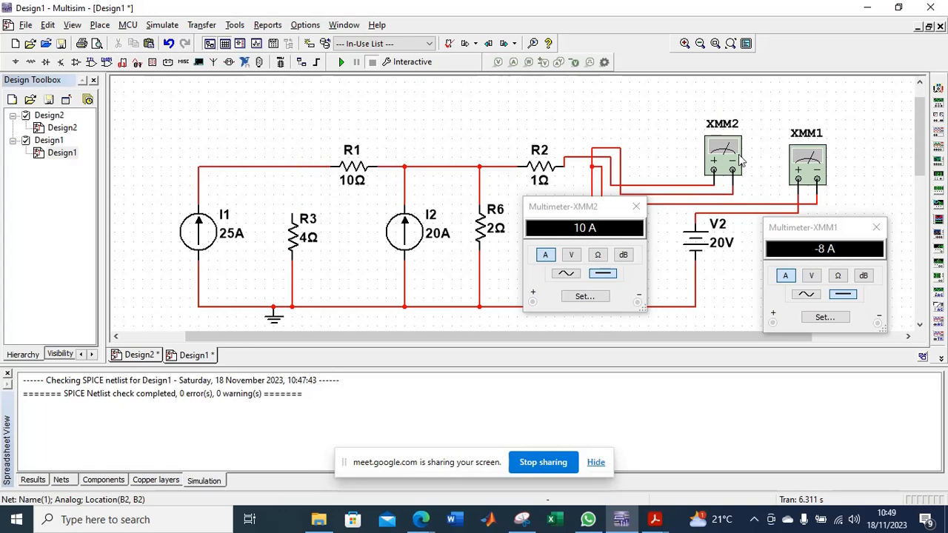
click(737, 154)
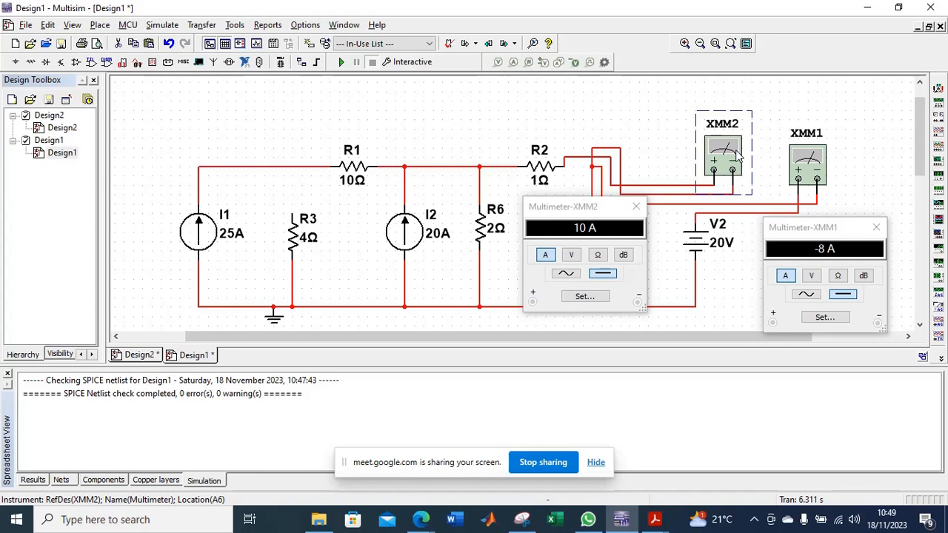
click(633, 144)
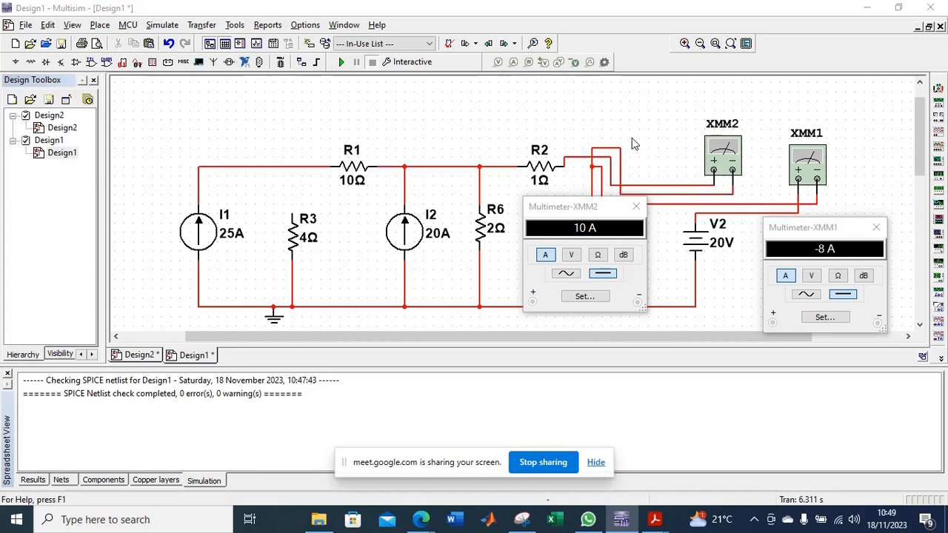
key(ctrl+v)
click(507, 148)
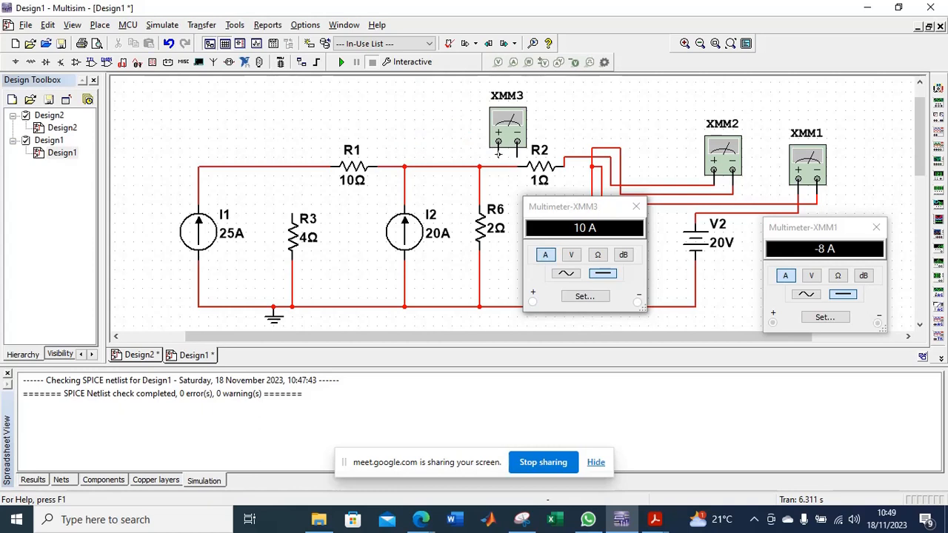
Wire multimeter XMM3 in series with R3, its positive lead on the I1–R1 node and its negative lead on R3's upper terminal.
click(499, 153)
click(292, 169)
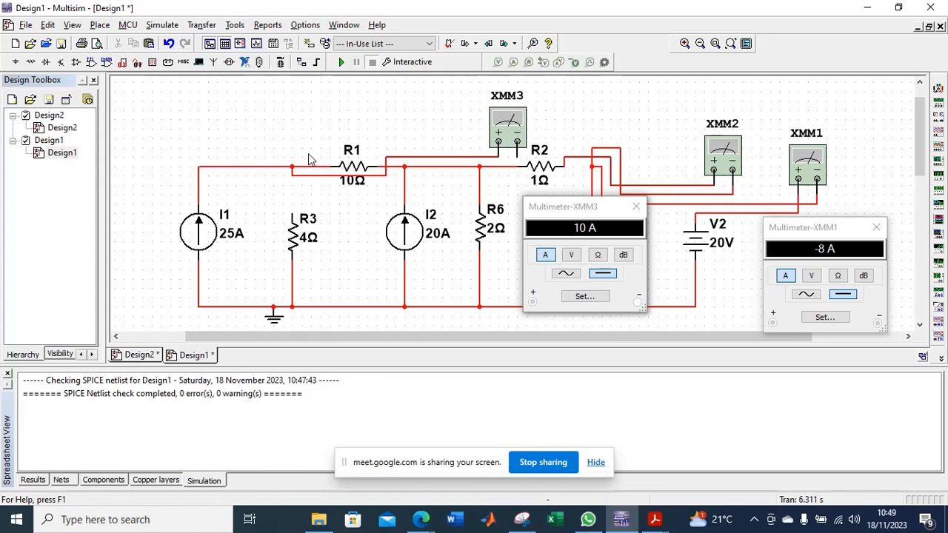
click(517, 157)
click(292, 210)
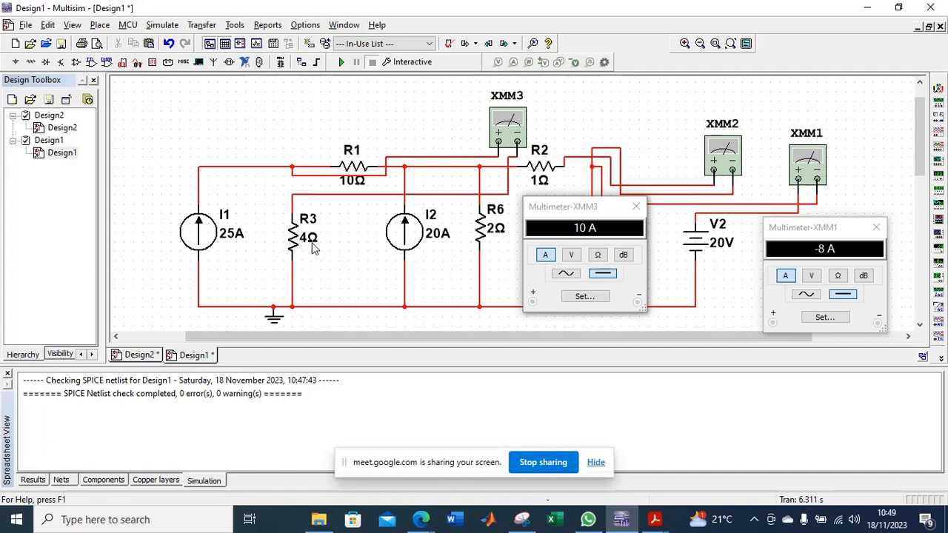
Run the simulation and open XMM3's readout beside the other two meters to read the current through R3.
click(341, 63)
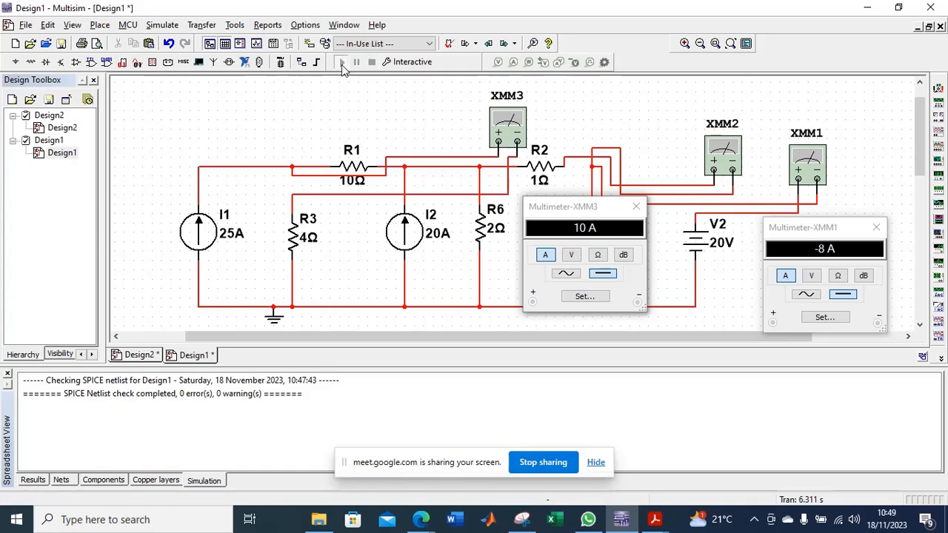
click(516, 131)
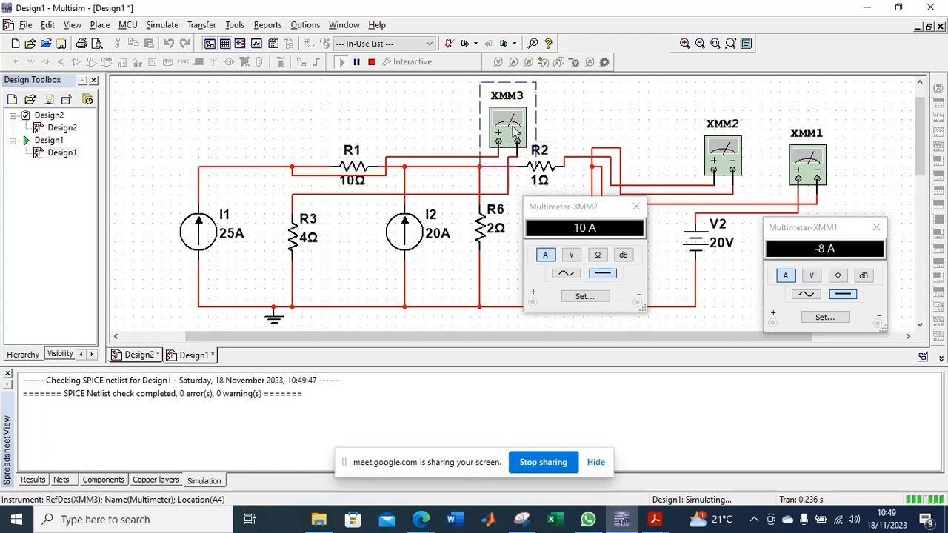
double_click(514, 130)
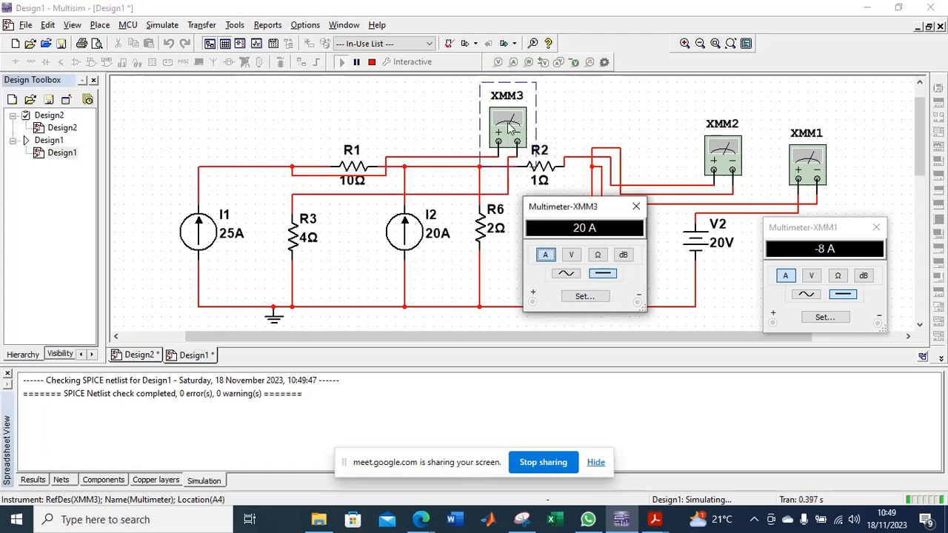
drag(574, 217, 725, 132)
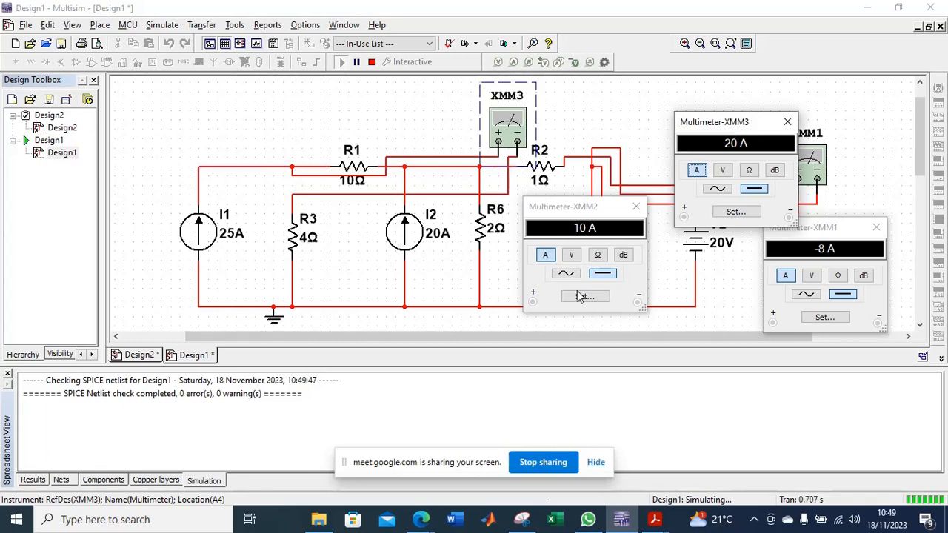
Check the R3 branch current against the annotated circuit in the Electricity and Magnetism PDF, then return to Multisim.
mouse_move(652, 520)
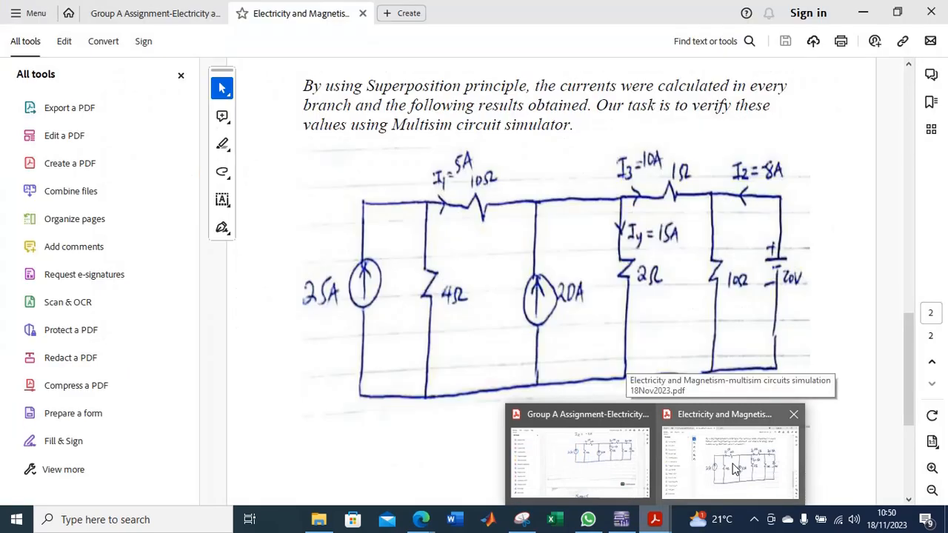
click(733, 468)
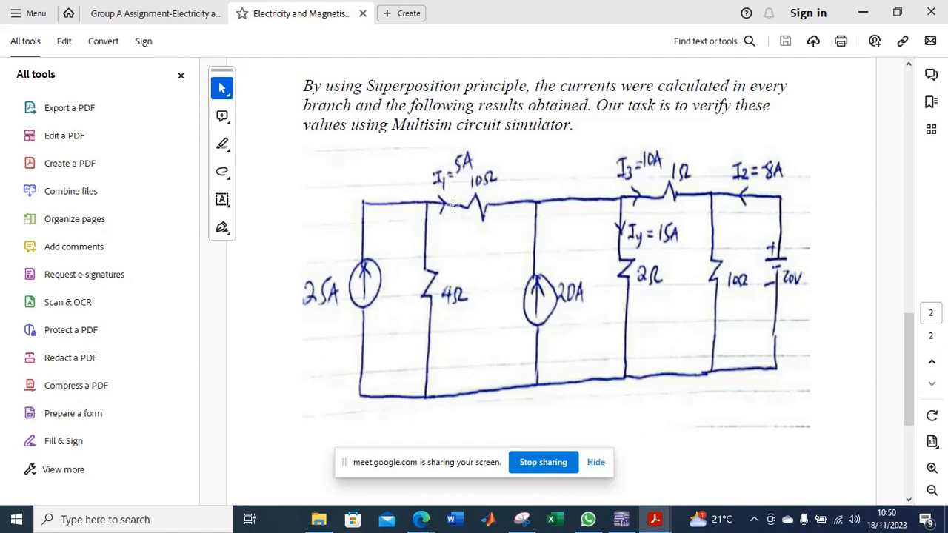
click(620, 519)
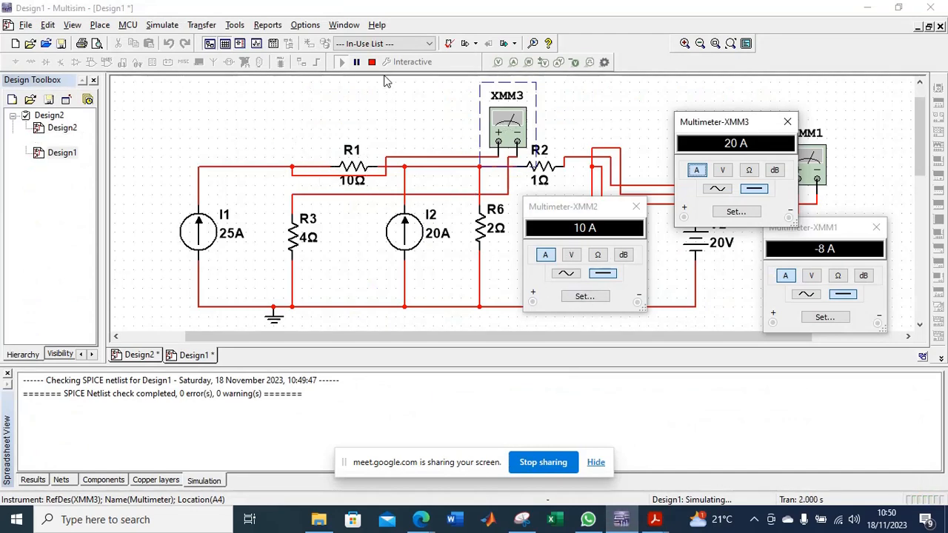
Stop the simulation, remove XMM3's leads from the R3 branch and wire R3's upper terminal directly to the I1–R1 node.
click(372, 62)
click(325, 176)
key(Delete)
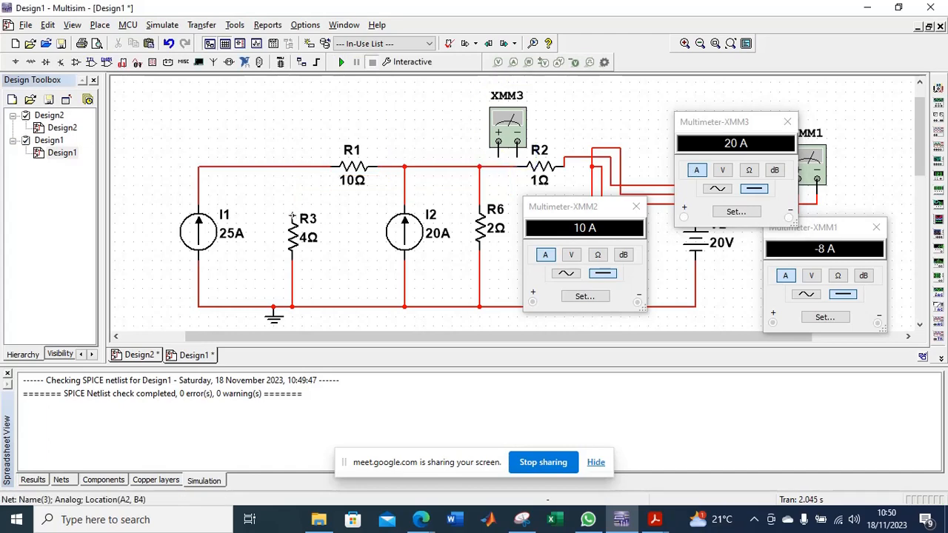
click(292, 215)
click(292, 168)
Replace the wire between the I1–R3 node and R1 with XMM3 in series, positive lead on the node and negative lead on R1.
click(315, 167)
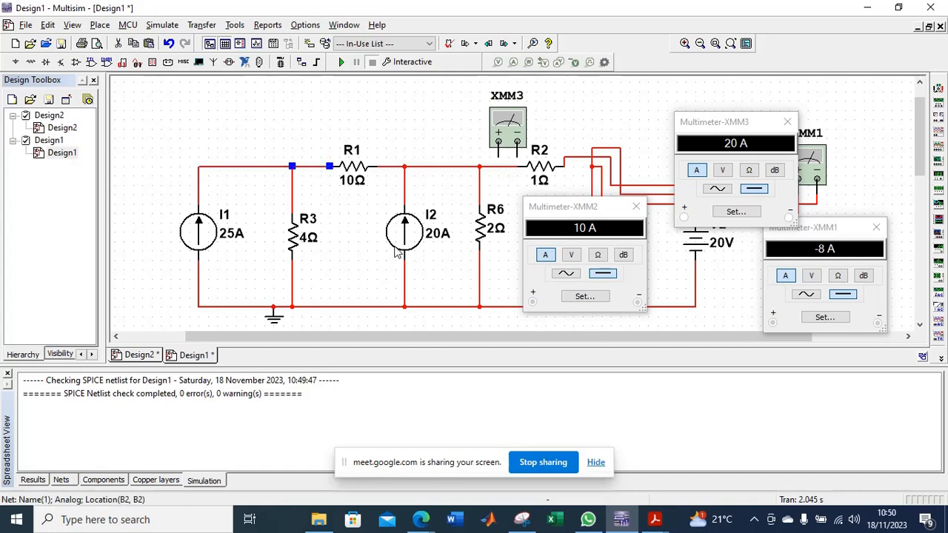
key(Delete)
click(498, 142)
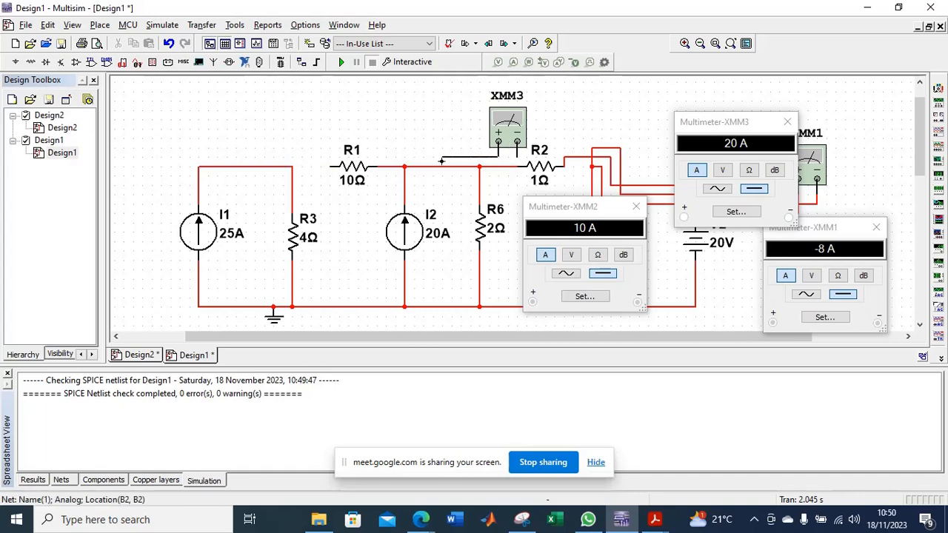
click(293, 166)
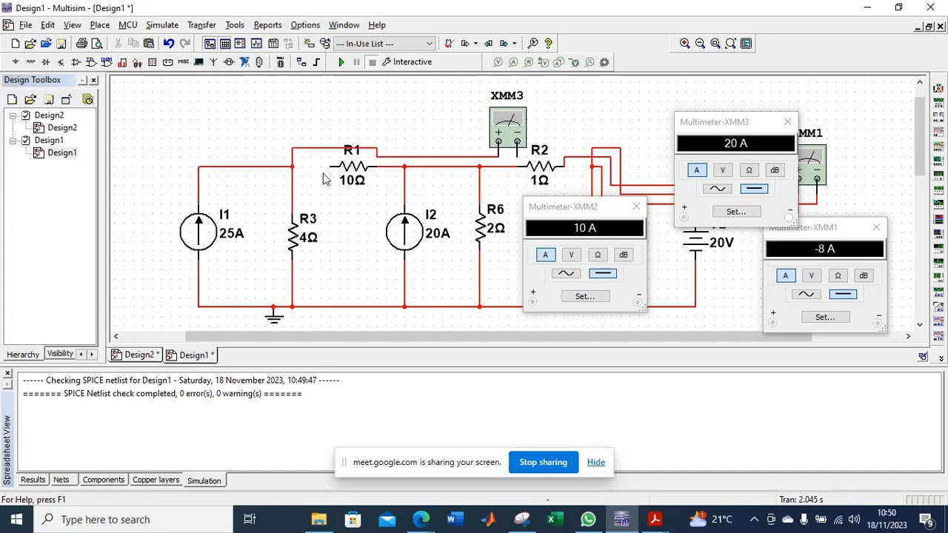
click(516, 143)
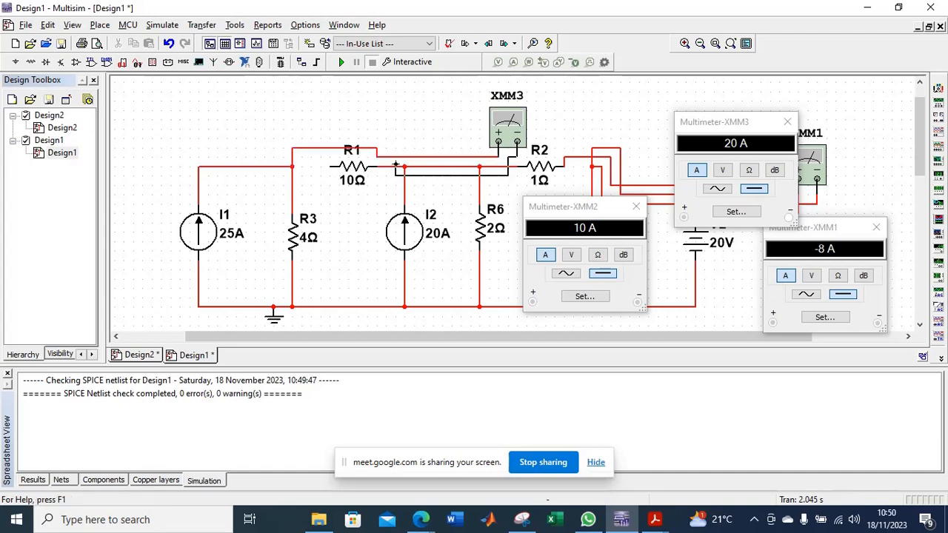
click(331, 167)
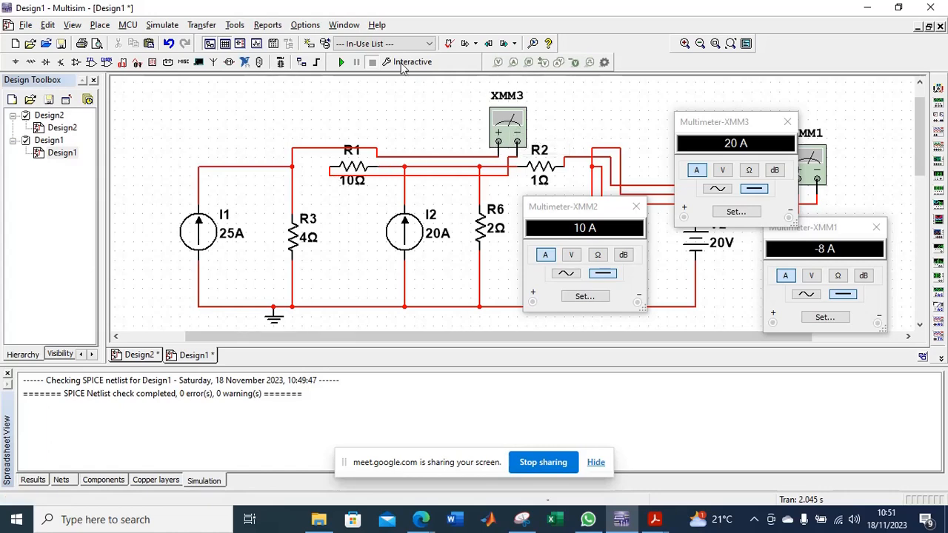
Run the simulation and arrange the XMM3, XMM2 and XMM1 readouts side by side to read the currents through R1, R2 and V2.
click(341, 62)
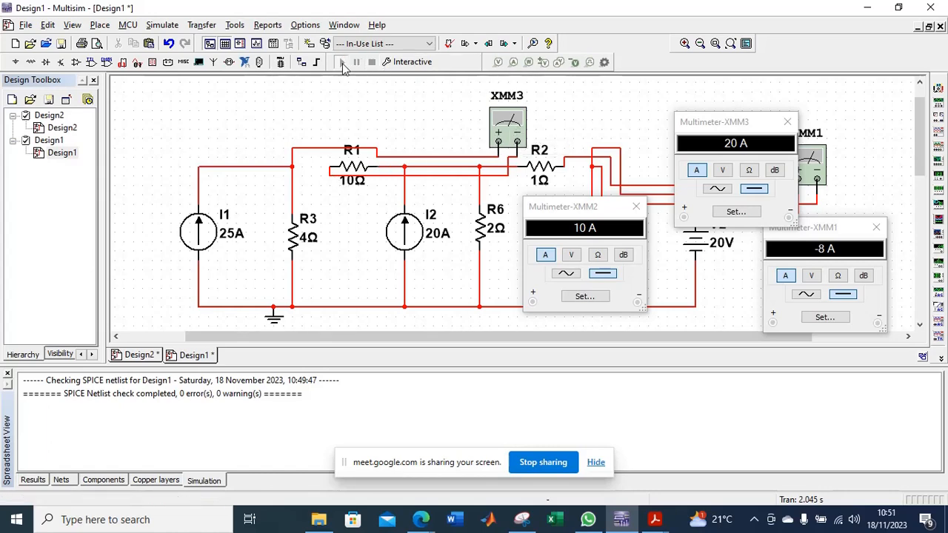
double_click(509, 121)
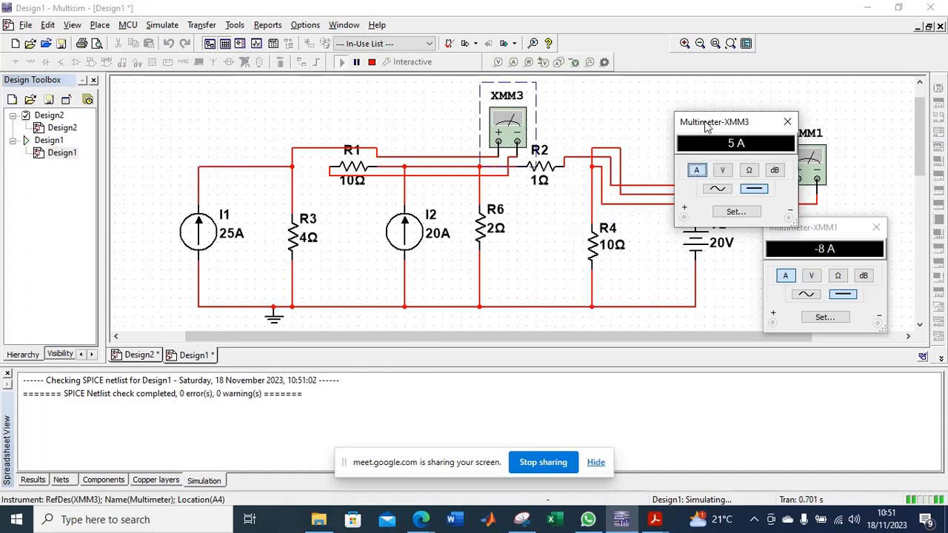
drag(706, 126, 408, 224)
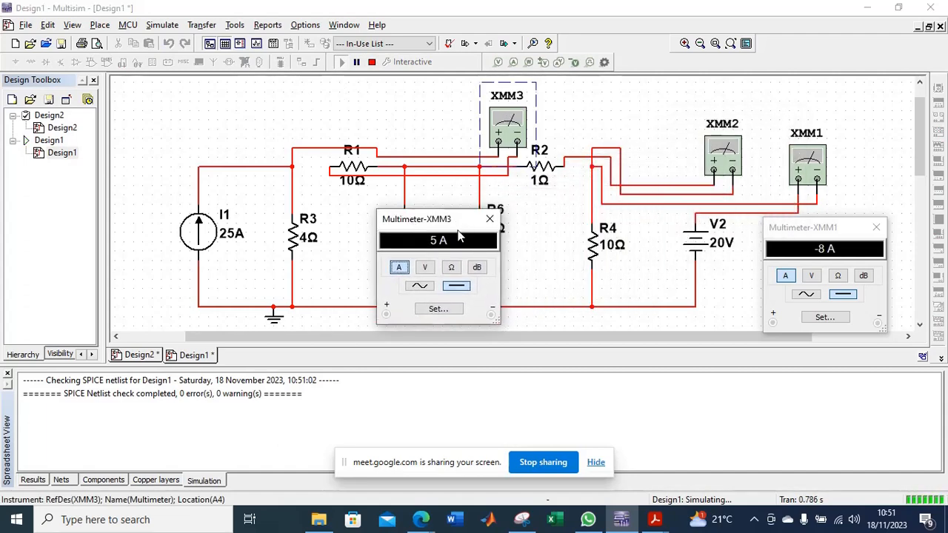
double_click(732, 153)
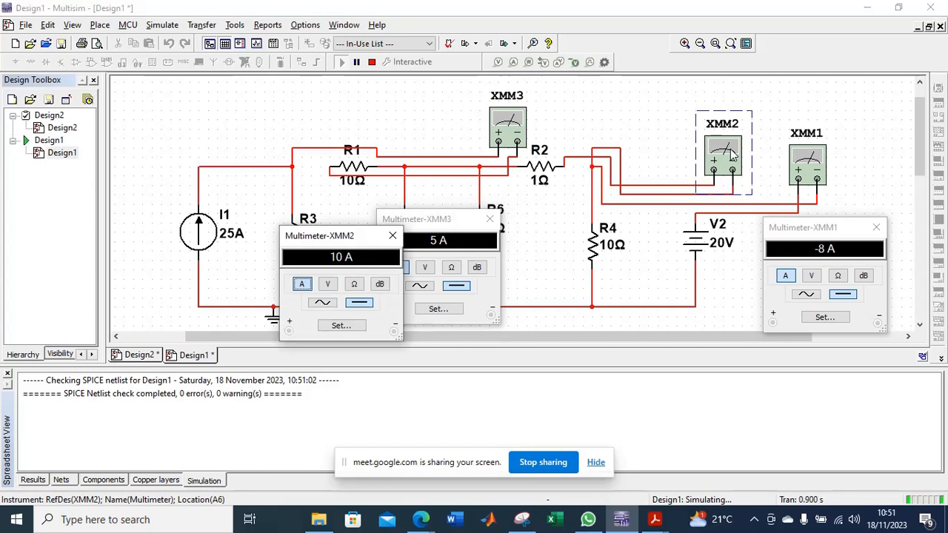
drag(387, 237, 704, 221)
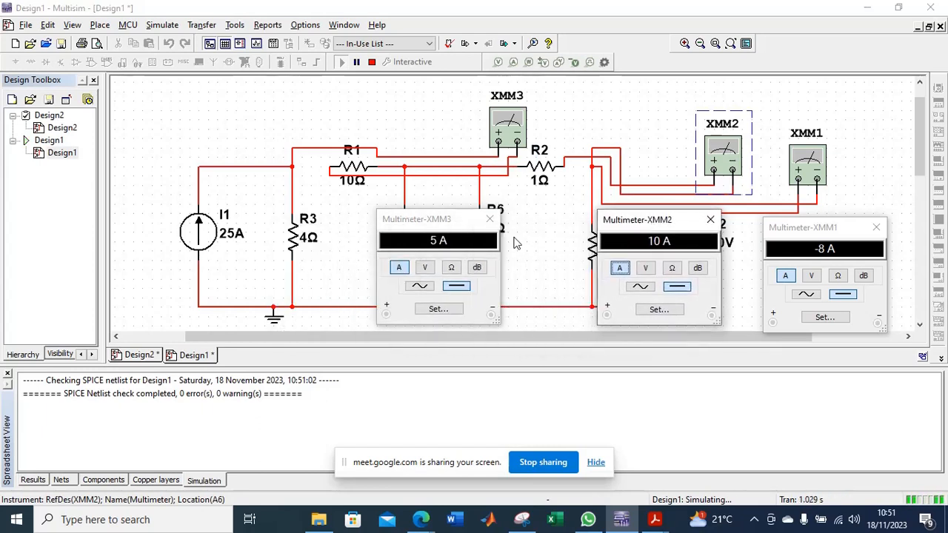
drag(839, 232, 840, 211)
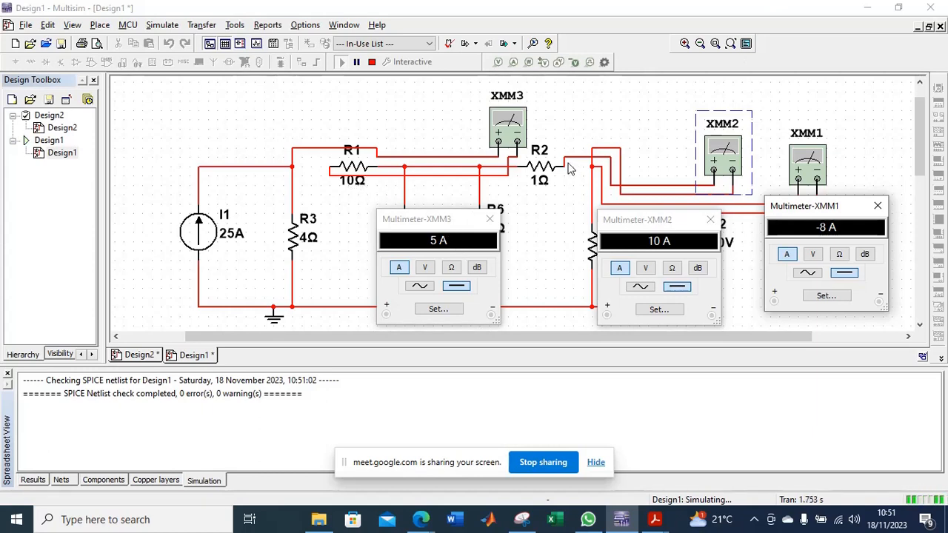
drag(458, 220, 433, 229)
click(641, 225)
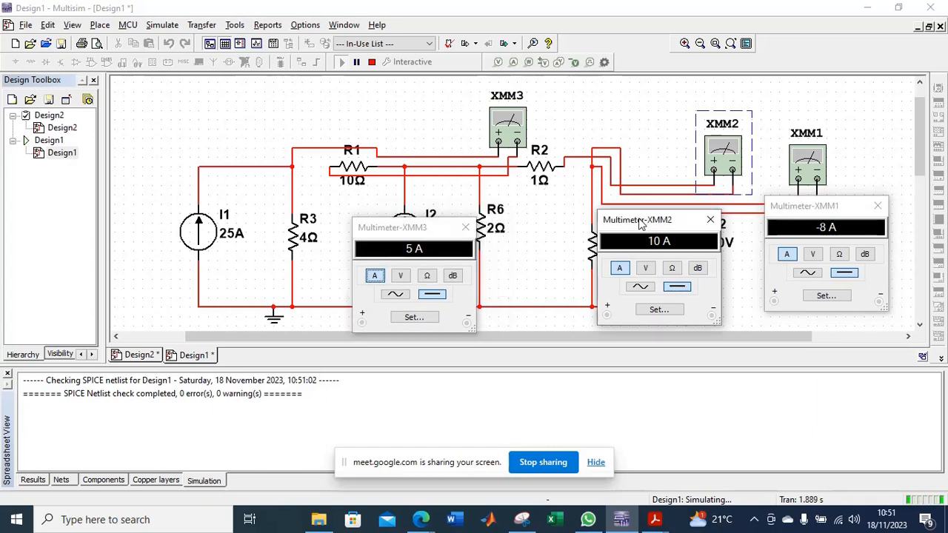
drag(641, 224, 593, 223)
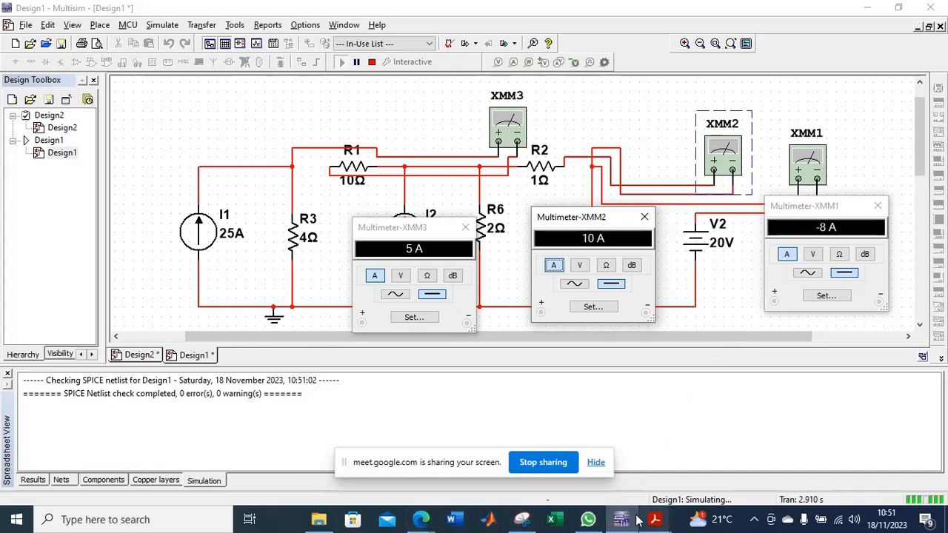
Compare the three meter currents with I1, I3 and I2 in the Electricity and Magnetism PDF, then return to Multisim.
mouse_move(654, 519)
click(734, 474)
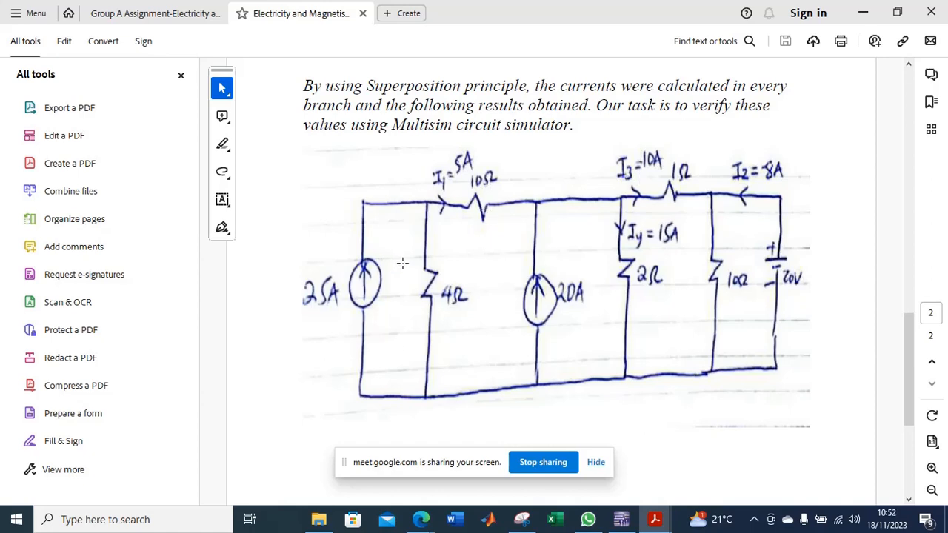
key(alt+Tab)
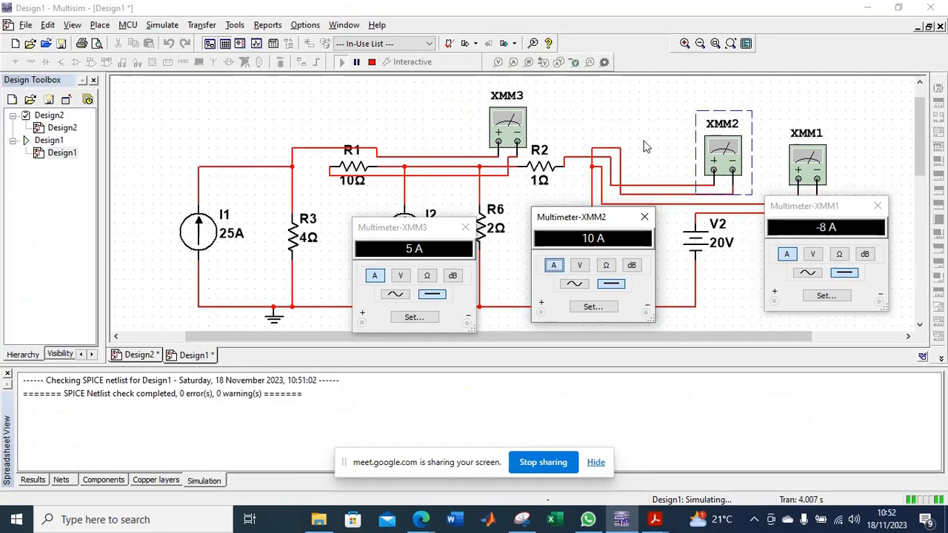
Stop the simulation, restore R1's direct connection to the I1–R3 node without XMM3, and move the meter midway between R1 and R2.
click(373, 64)
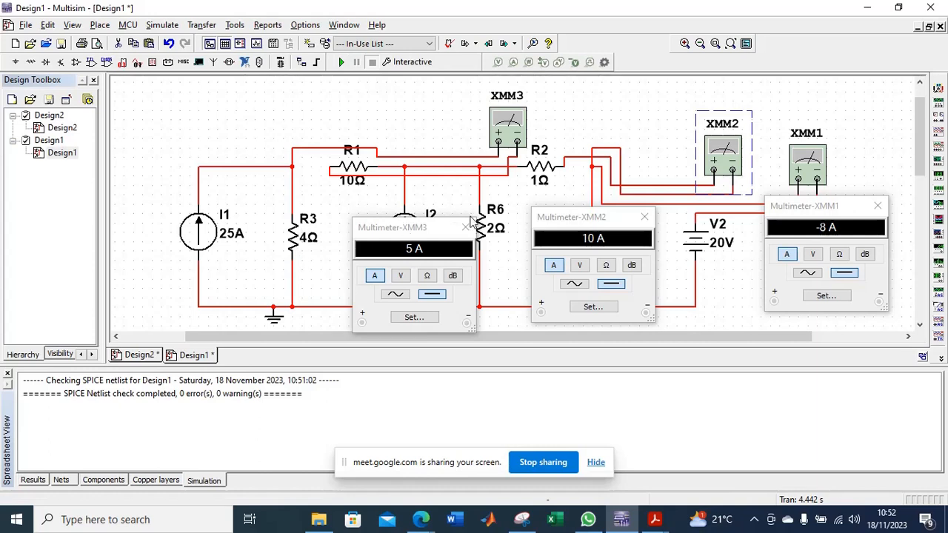
click(465, 228)
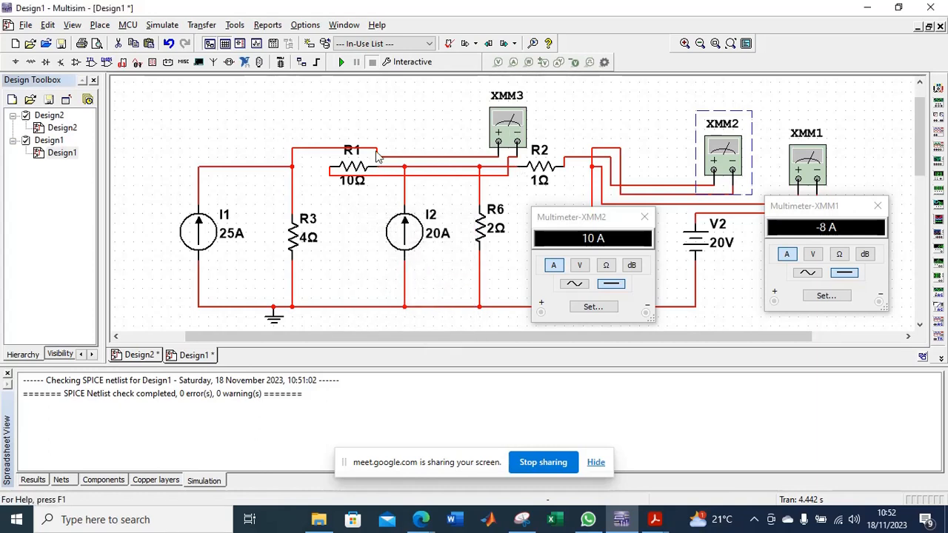
click(413, 157)
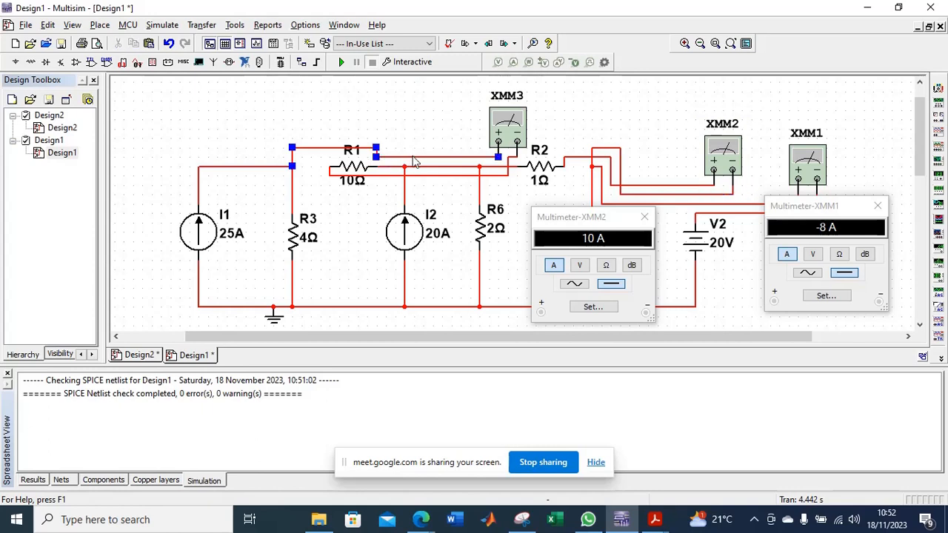
key(ctrl+z)
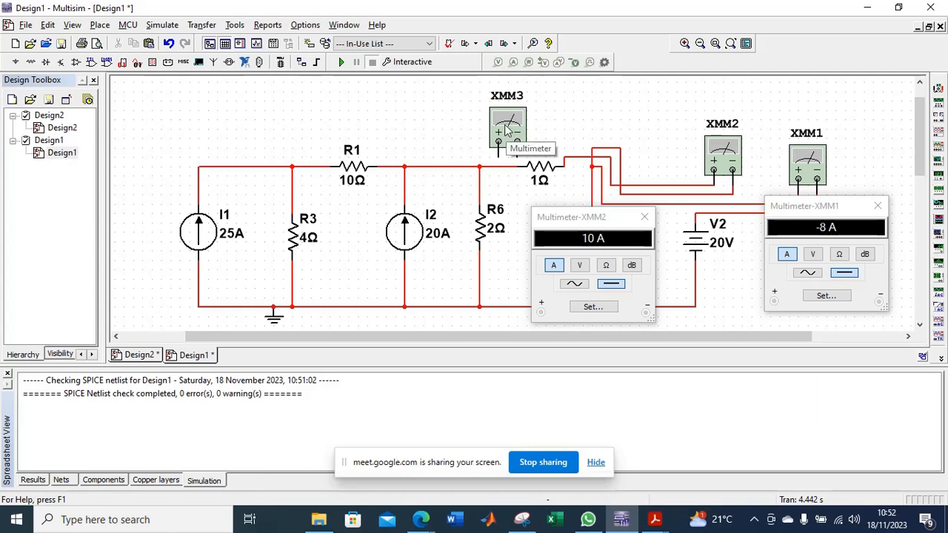
drag(505, 129, 454, 139)
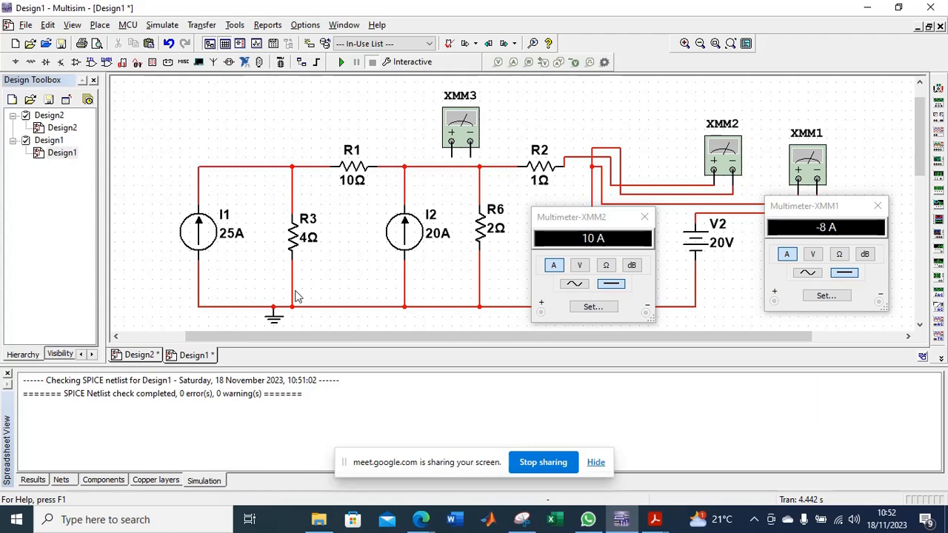
Wire XMM3 in parallel with R3, its positive lead on the wire above R3 and its negative lead on the wire below.
click(452, 156)
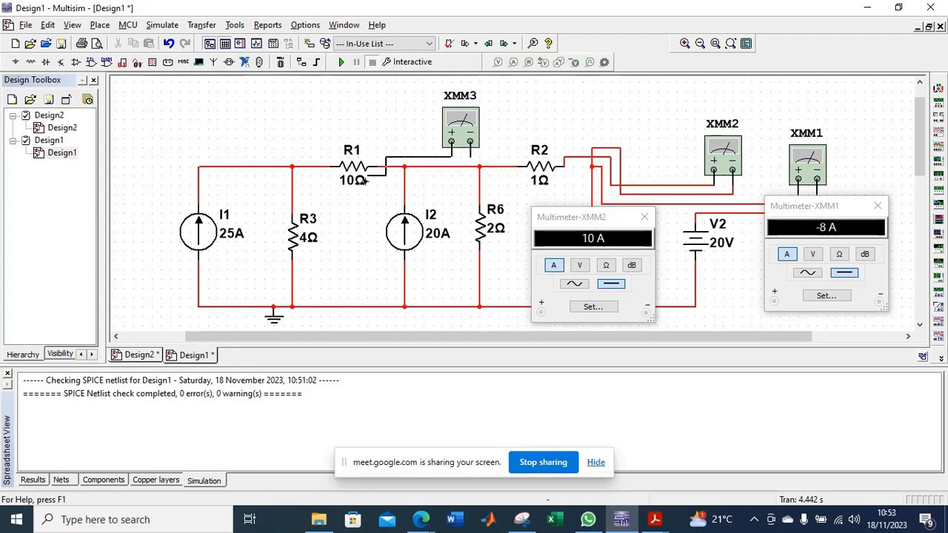
click(292, 195)
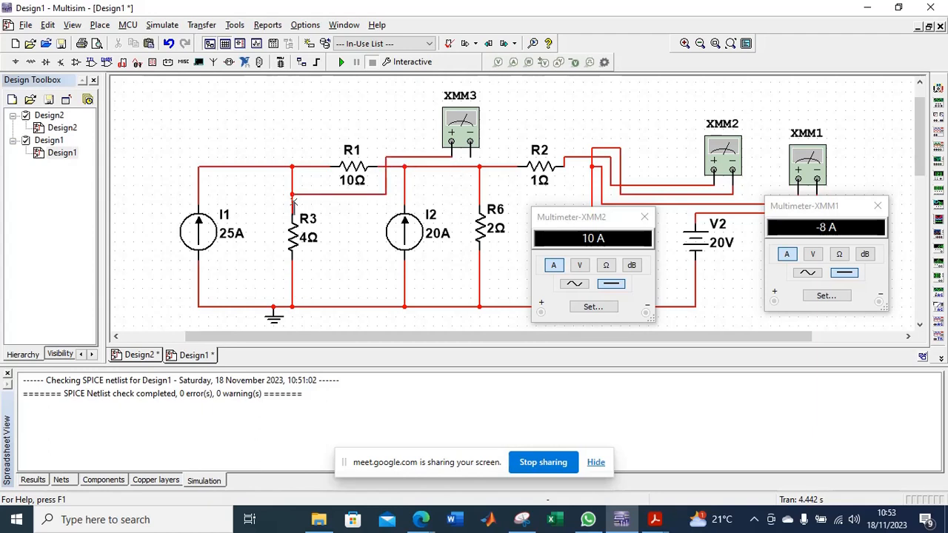
click(470, 157)
click(293, 274)
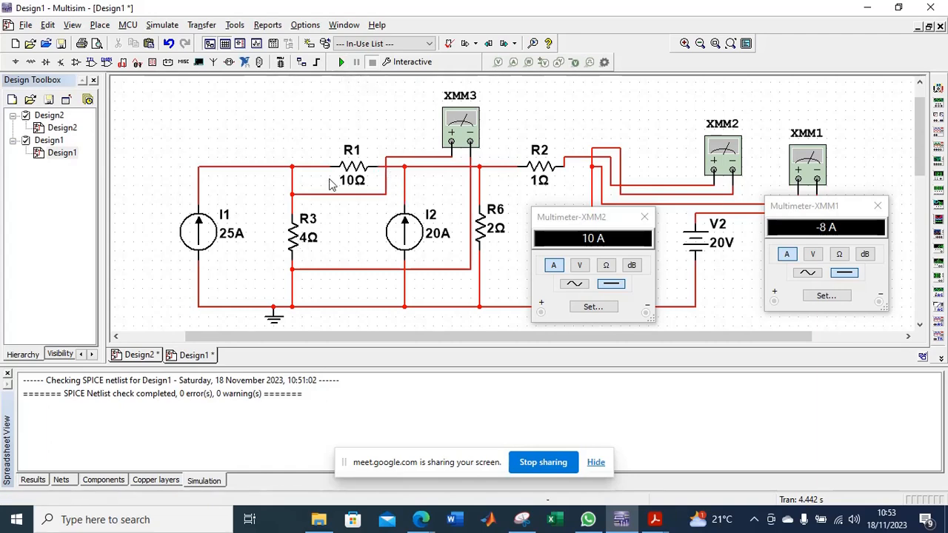
Run the simulation, open XMM3's readout and switch it to voltage mode to measure the voltage across R3.
click(341, 61)
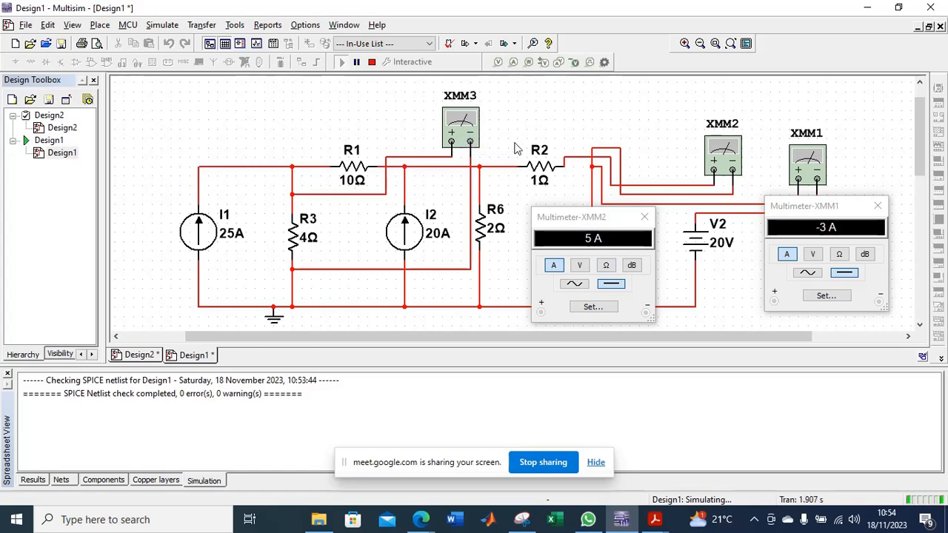
double_click(459, 134)
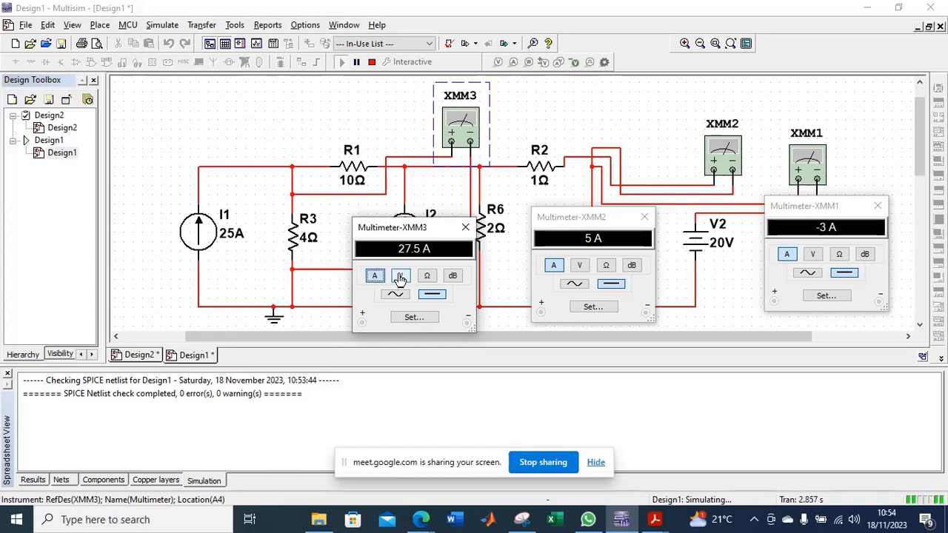
click(400, 277)
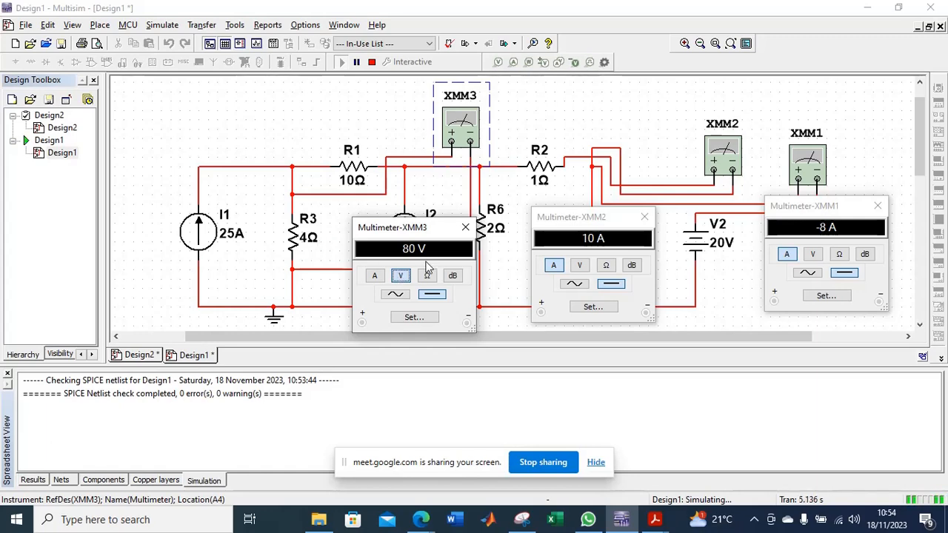
Stop the simulation and delete both of XMM3's lead wires from R3.
click(373, 62)
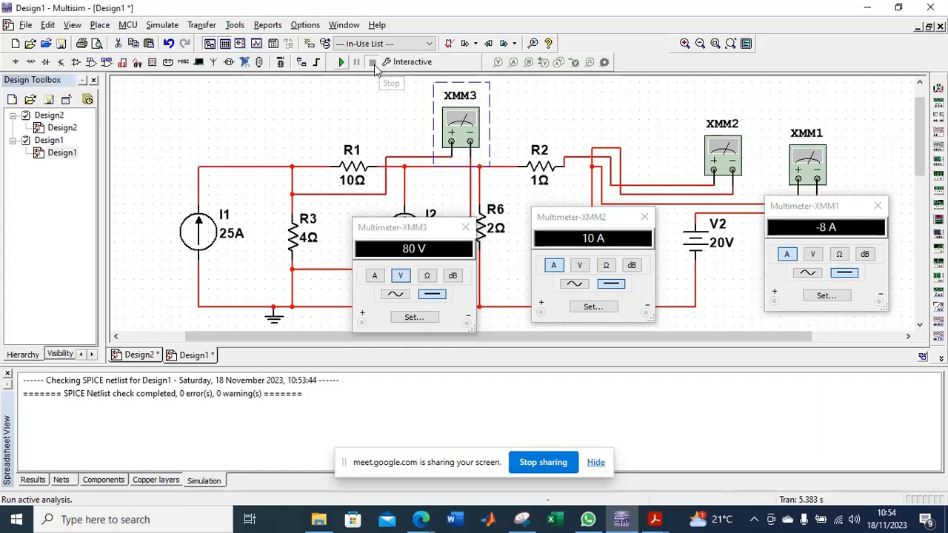
click(425, 160)
key(Delete)
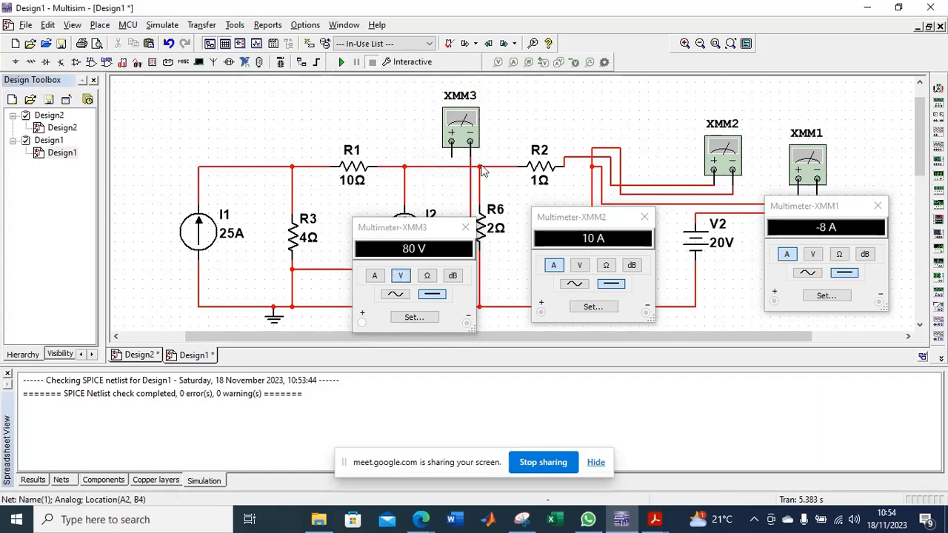
click(470, 188)
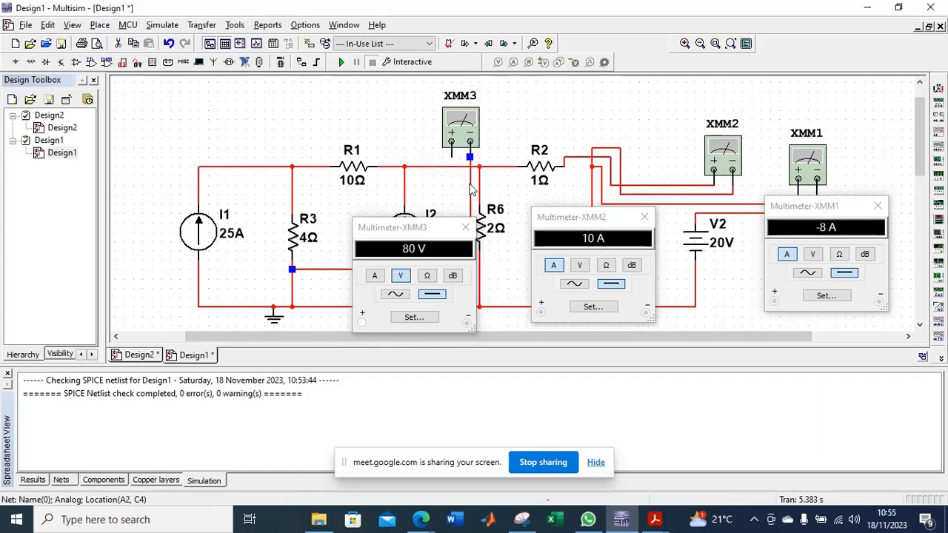
key(Delete)
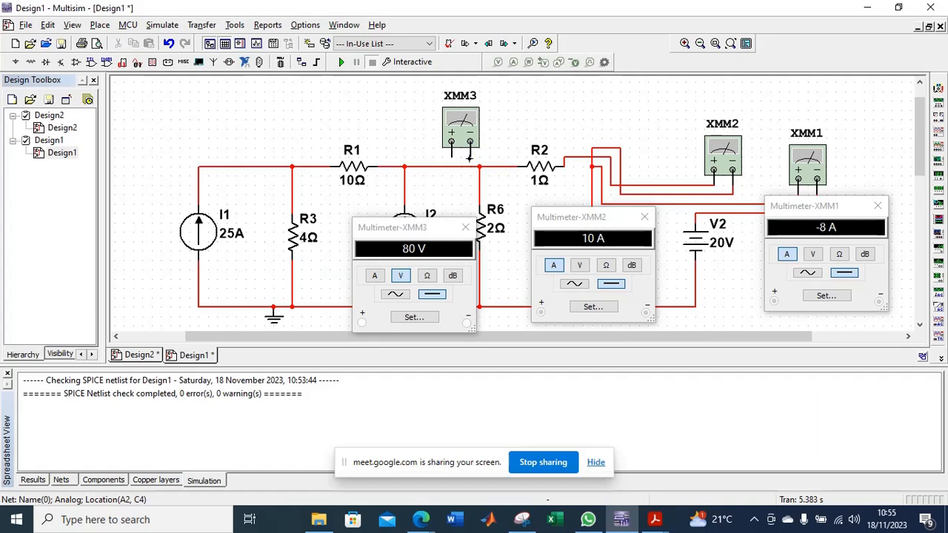
click(469, 141)
click(293, 278)
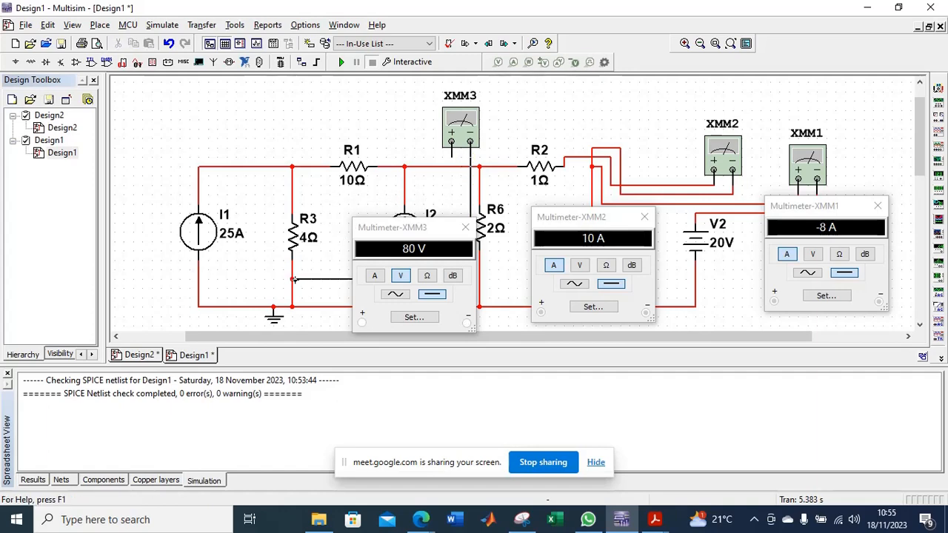
click(470, 182)
key(Delete)
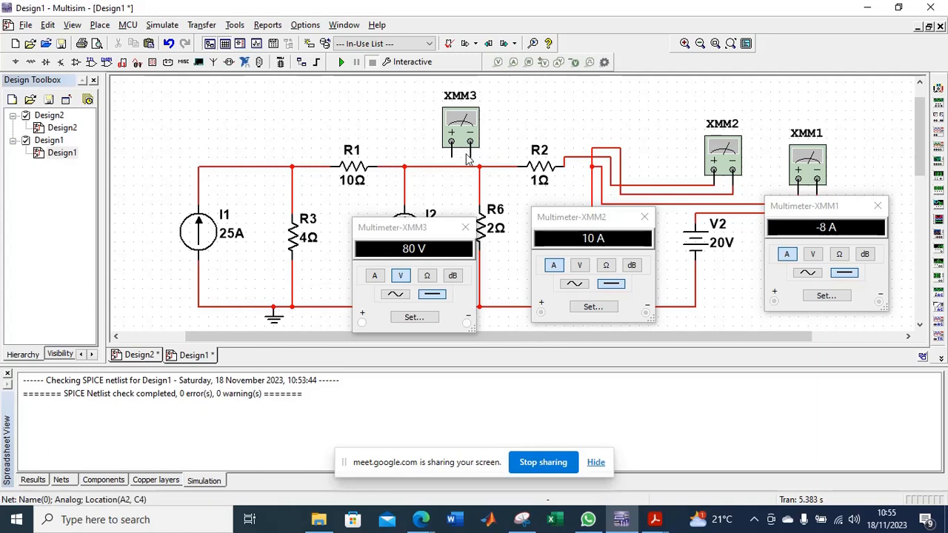
Wire XMM3 across R3 with reversed polarity, its negative lead on the wire above R3 and its positive lead below.
click(471, 152)
click(293, 194)
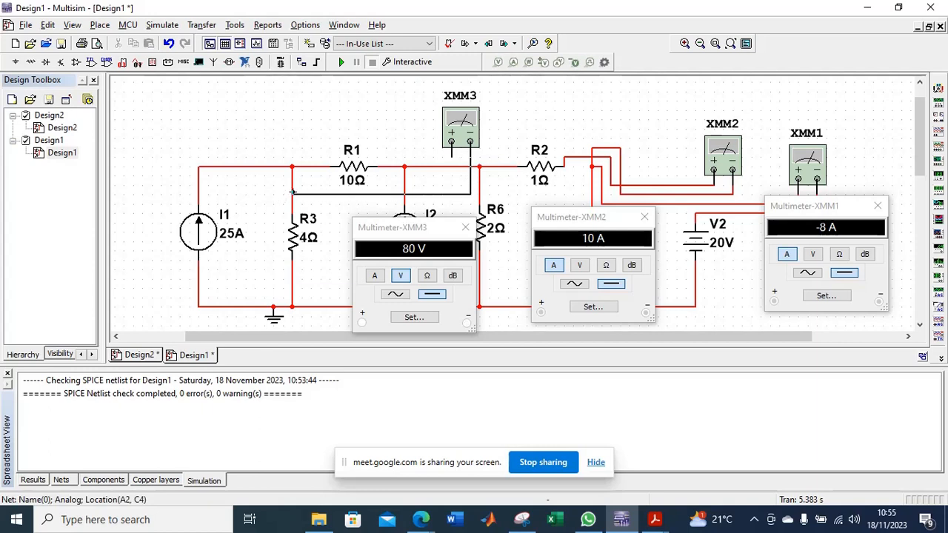
click(451, 154)
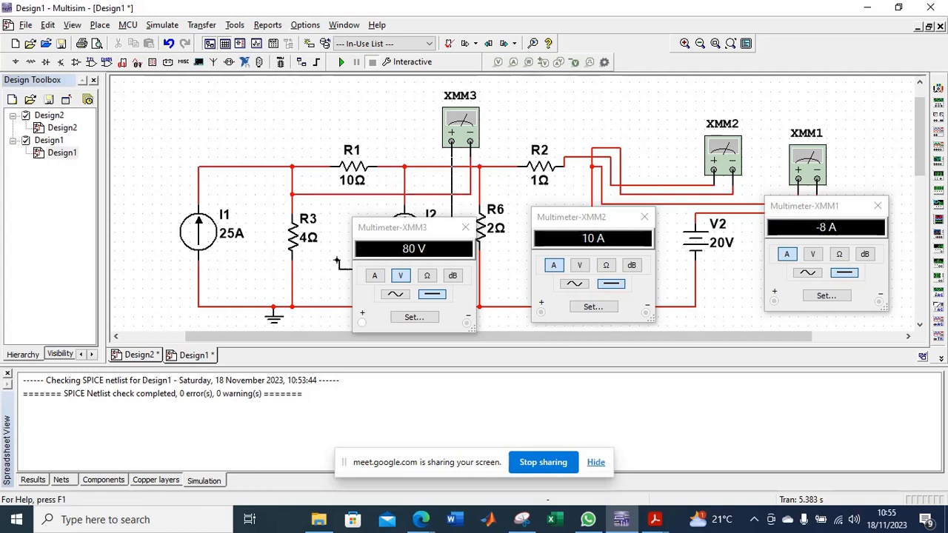
click(293, 277)
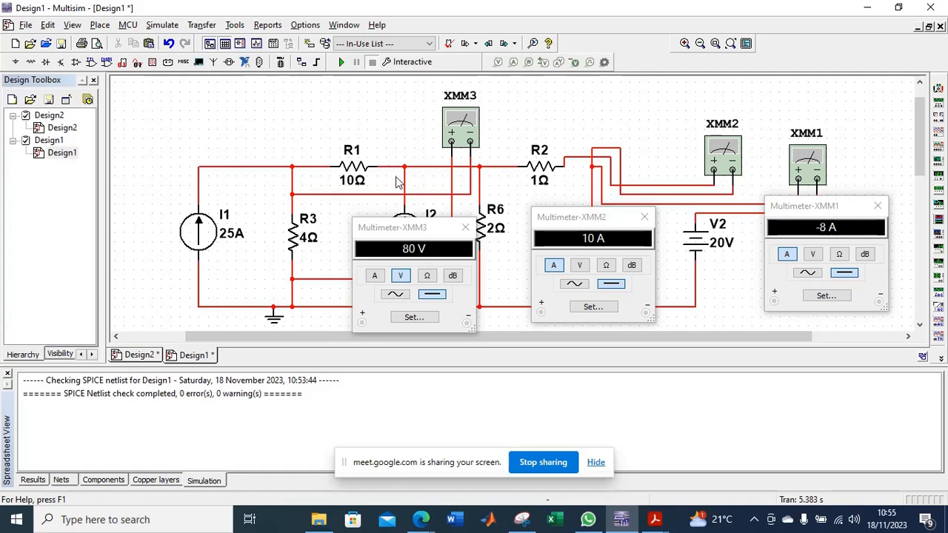
Run the simulation twice to read the reversed-polarity voltage across R3 on XMM3, stopping it after each run.
click(341, 62)
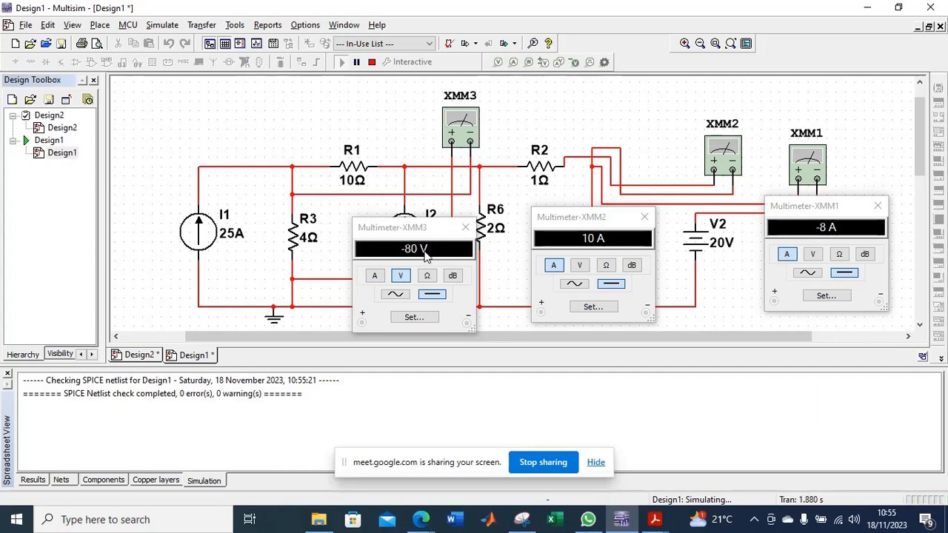
click(372, 63)
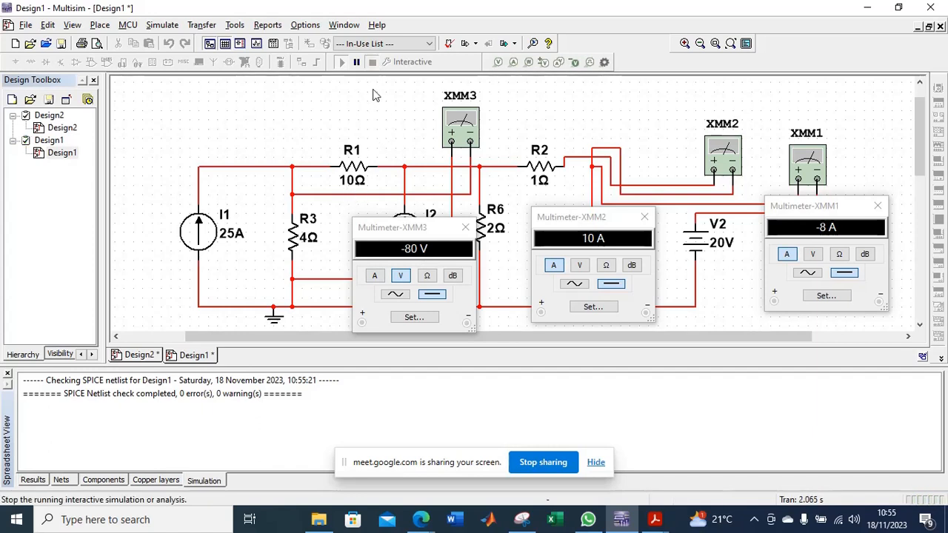
click(340, 63)
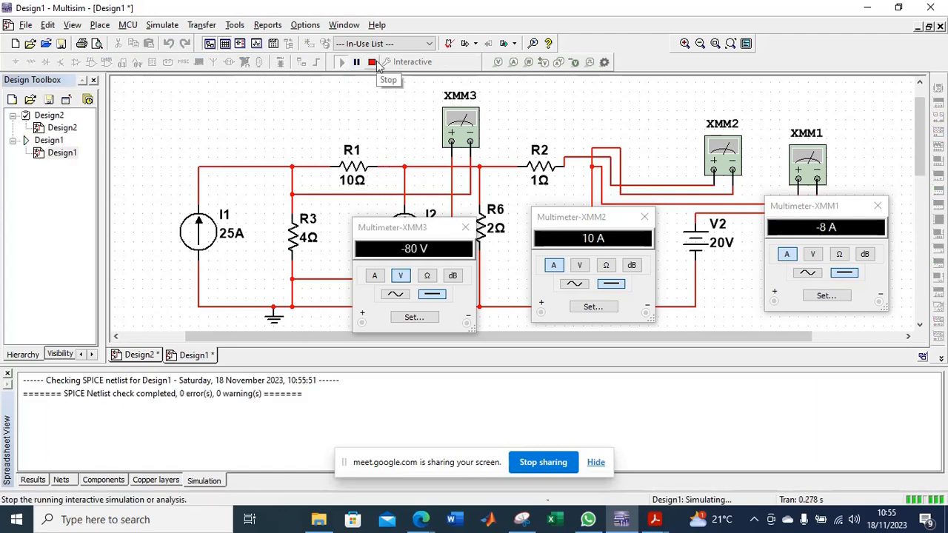
click(372, 62)
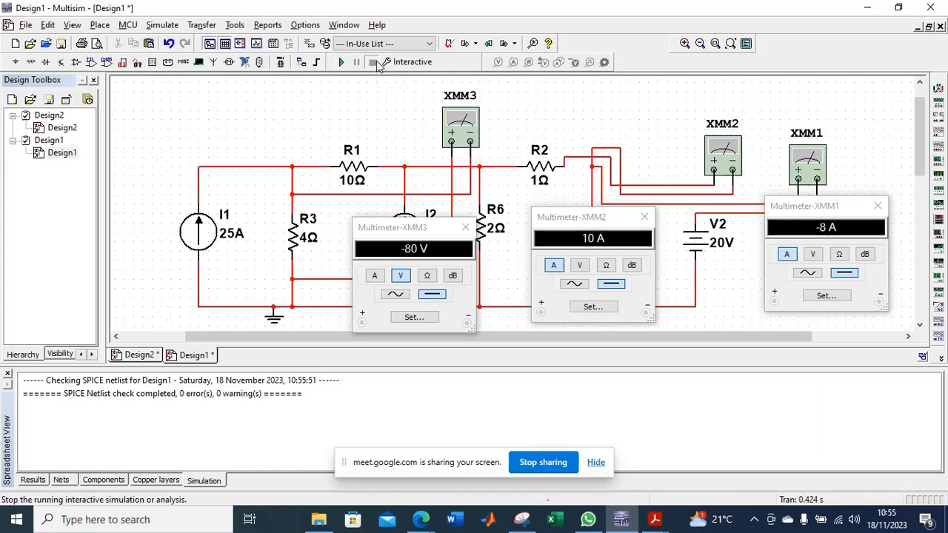
Delete both reversed XMM3 leads from R3 and move XMM3's readout clear of current source I2.
click(425, 195)
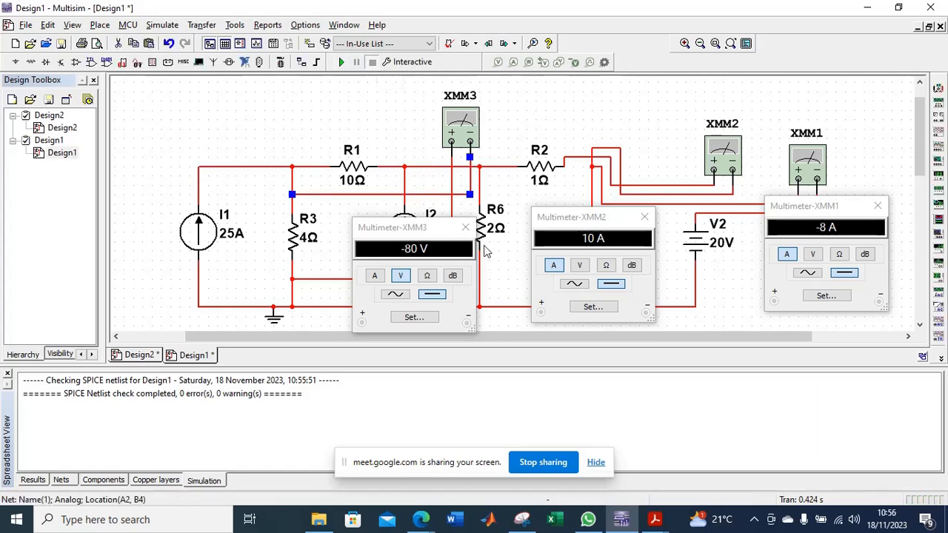
key(Delete)
drag(398, 235, 531, 310)
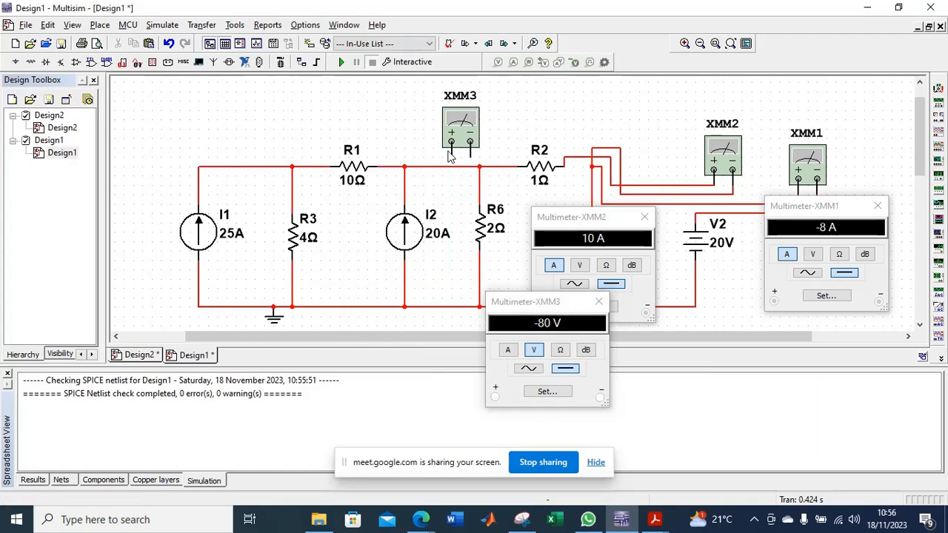
Rewire XMM3 in parallel with R3, its positive lead on the wire above R3 and its negative lead below.
click(451, 157)
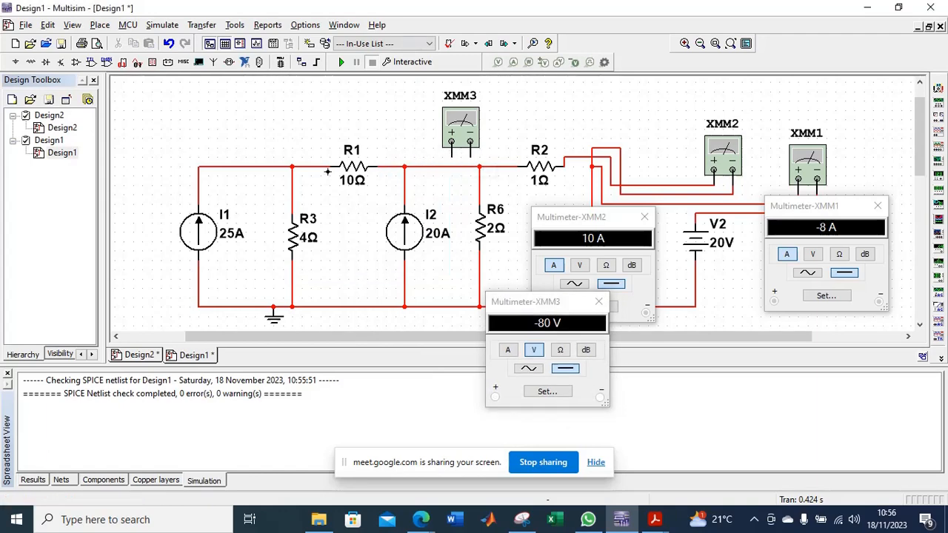
click(292, 185)
click(469, 141)
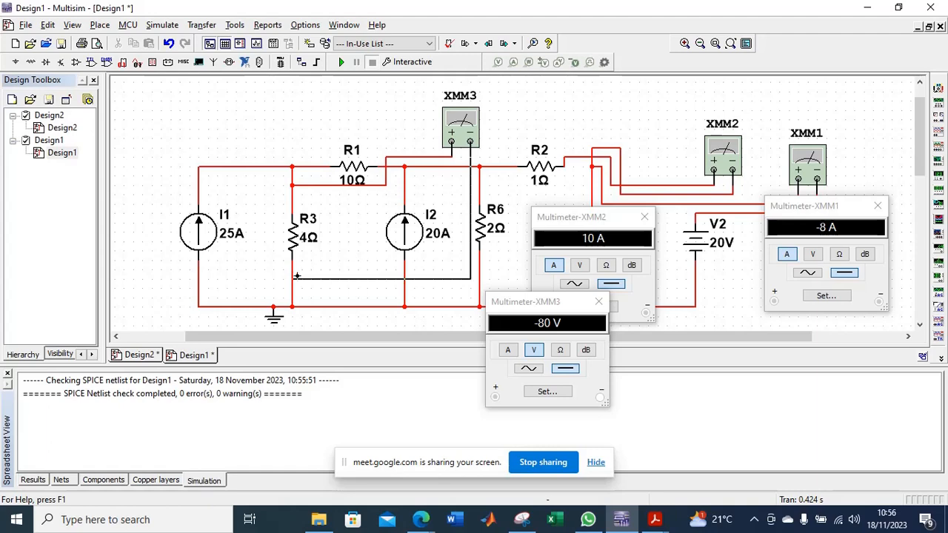
click(291, 278)
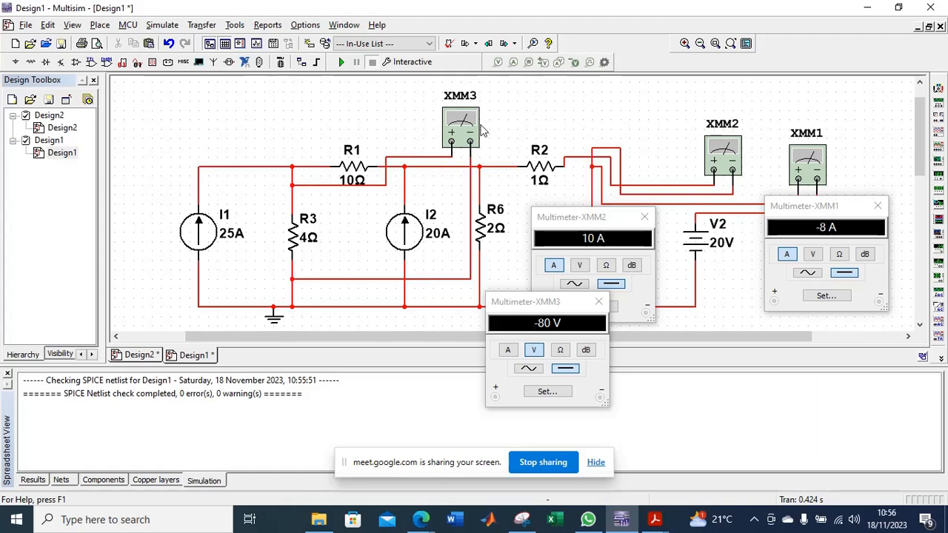
Run the simulation to measure R3's voltage, move XMM2's readout over I1 and XMM3's below I2, and stop the run.
key(F5)
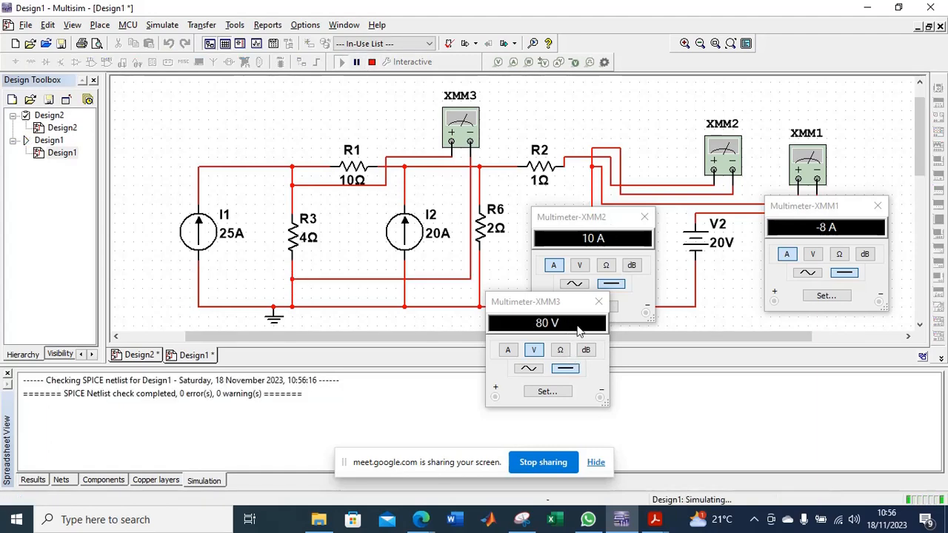
drag(608, 219, 239, 196)
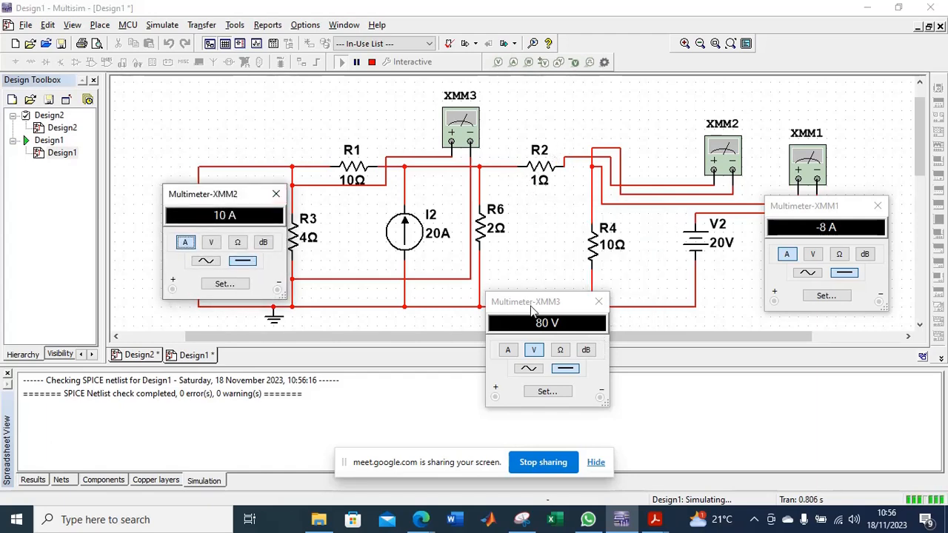
drag(532, 311, 398, 272)
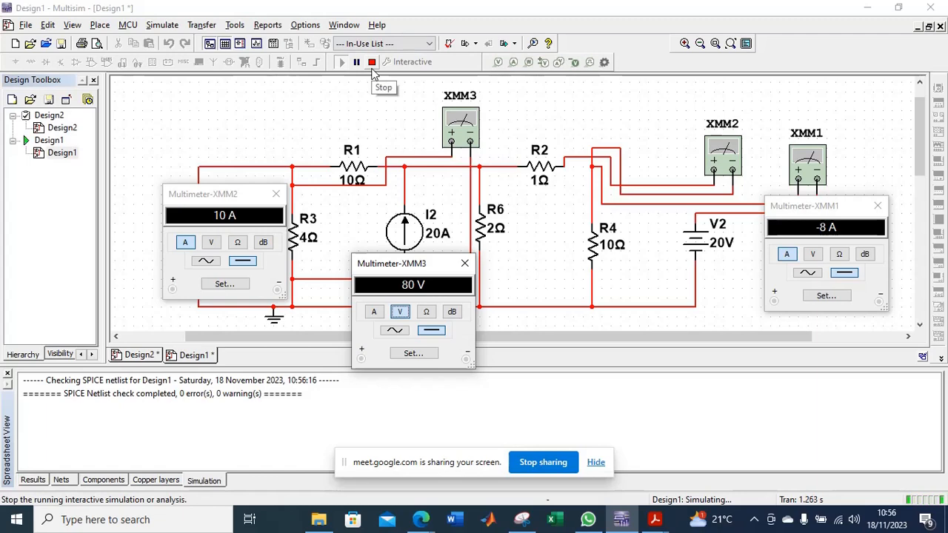
click(372, 64)
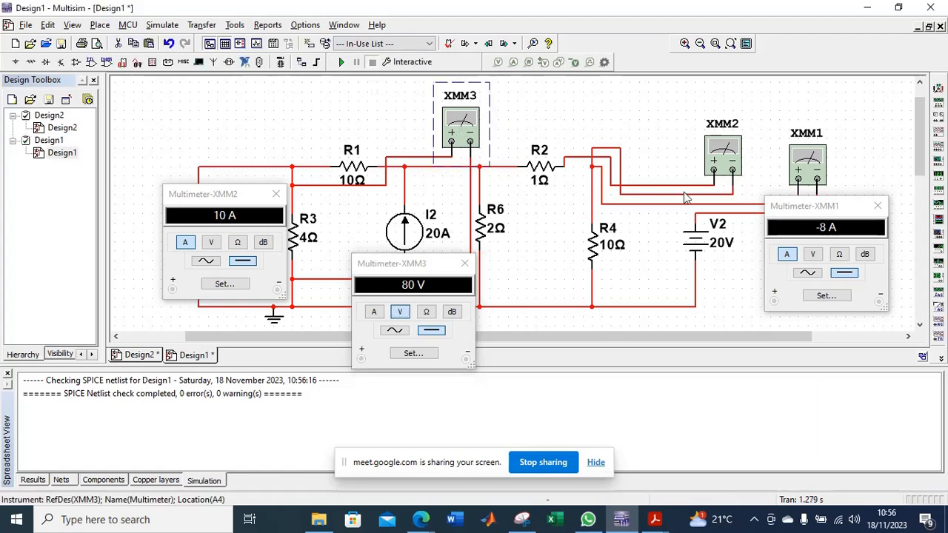
Paste a copy of XMM3 above R2 and wire it in parallel with R2, its positive lead on the R6 side.
key(ctrl+v)
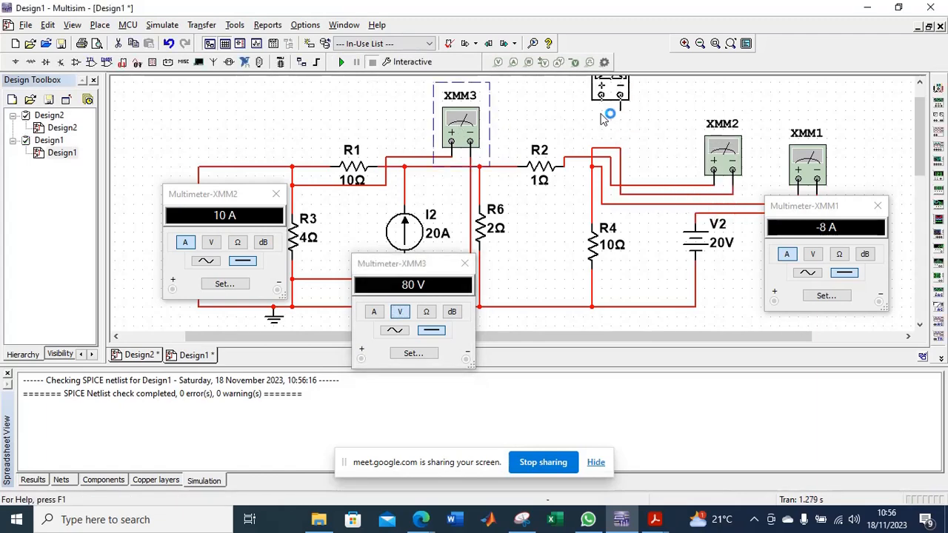
click(600, 112)
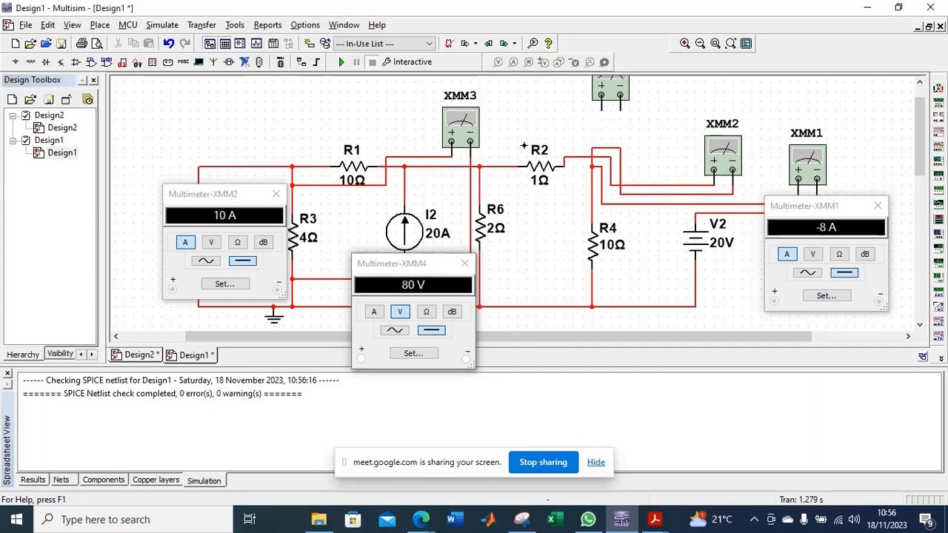
click(507, 165)
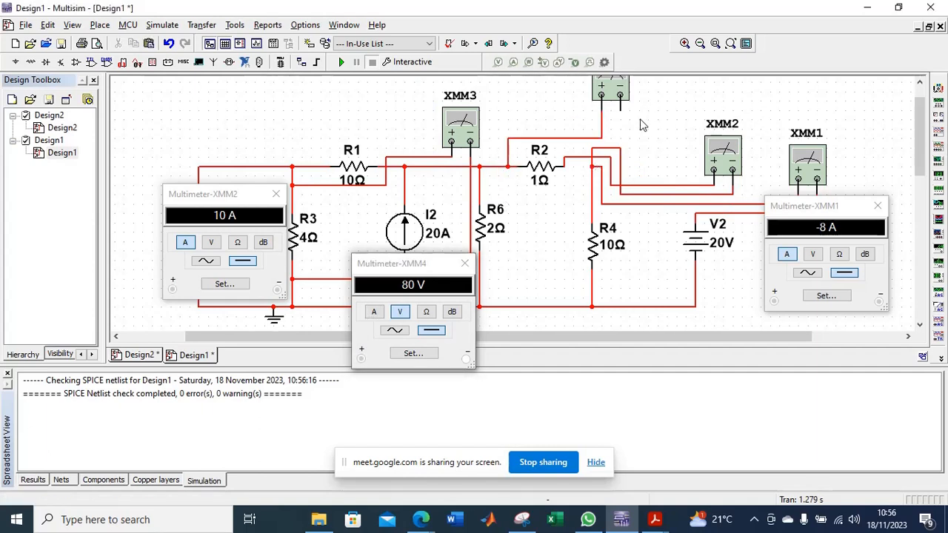
click(620, 100)
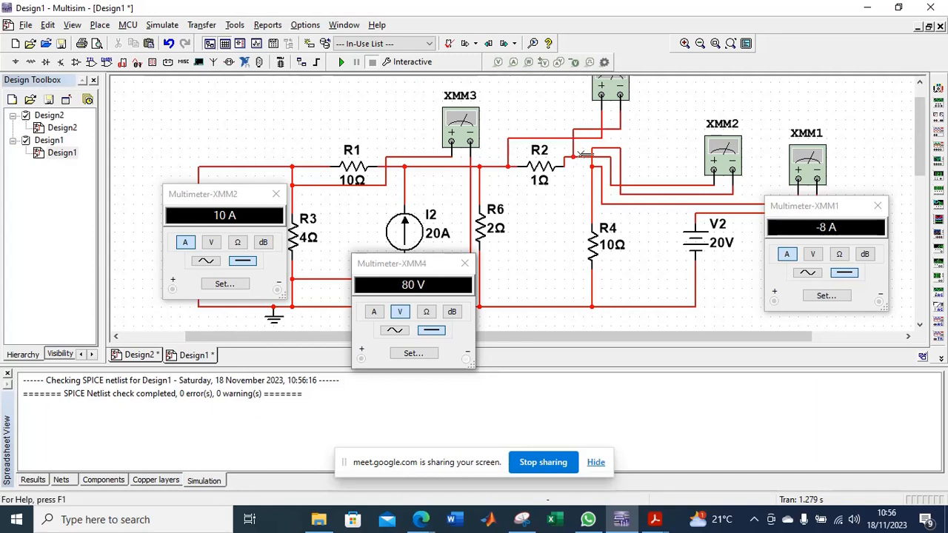
Run the simulation, open XMM4's readout to measure the voltage across R2, and place it between XMM3's and XMM1's readouts.
click(341, 64)
click(619, 90)
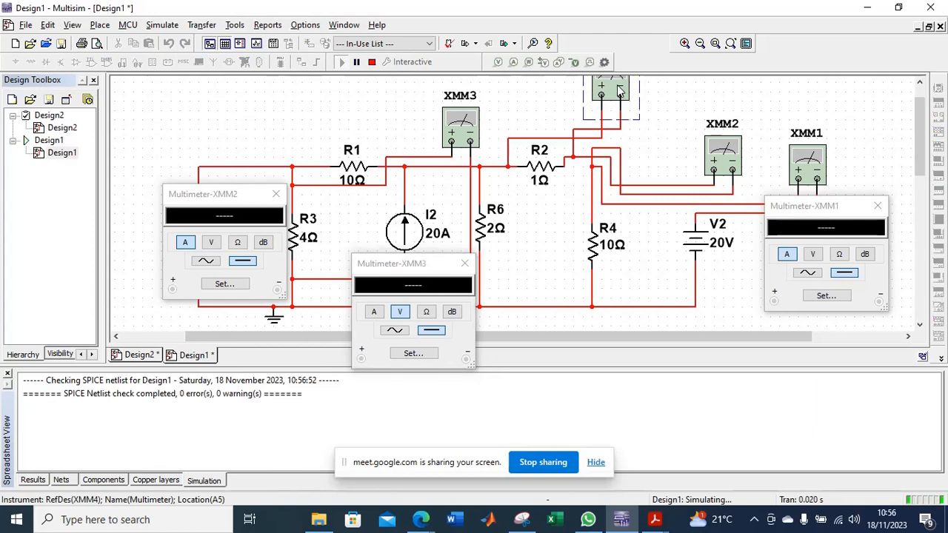
double_click(620, 90)
drag(409, 264, 595, 208)
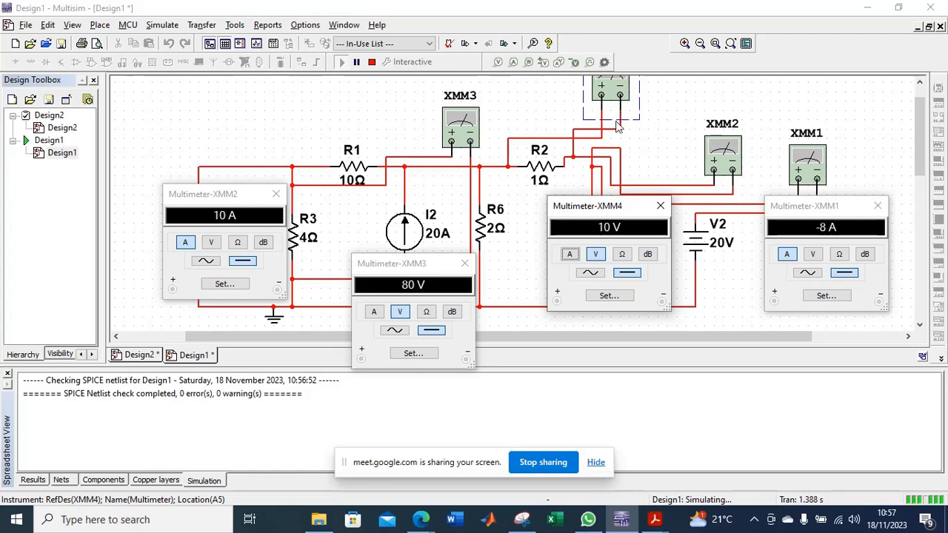
Switch XMM4 to current mode to compare the readings, return it to voltage mode, and stop the simulation.
click(570, 256)
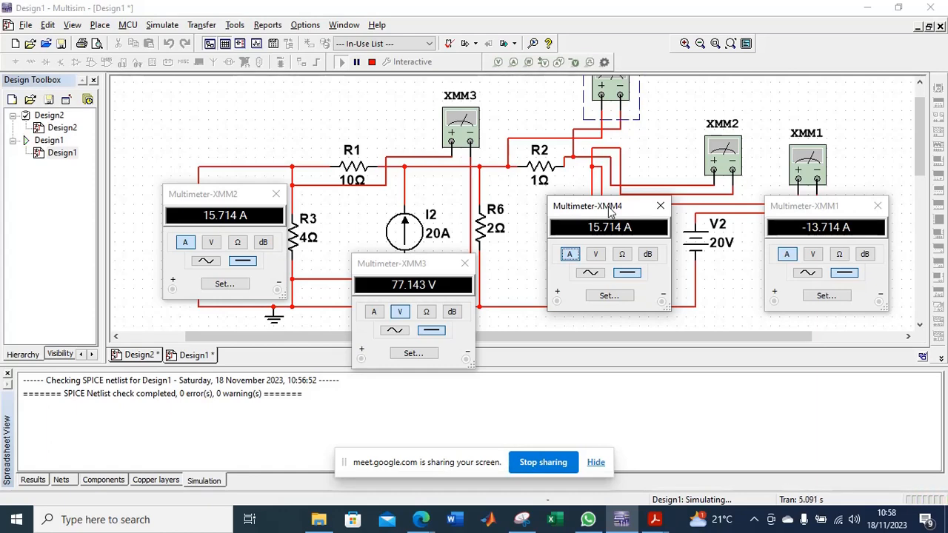
click(596, 254)
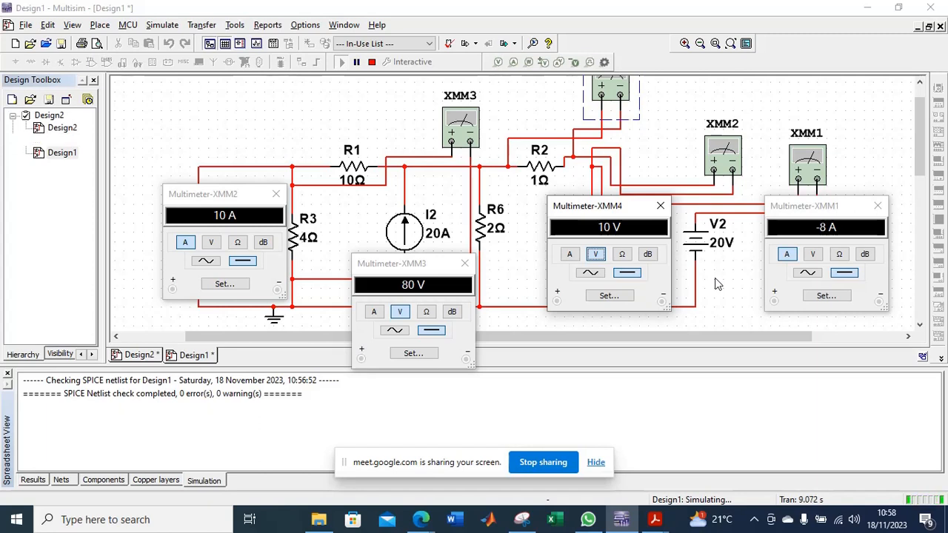
click(372, 63)
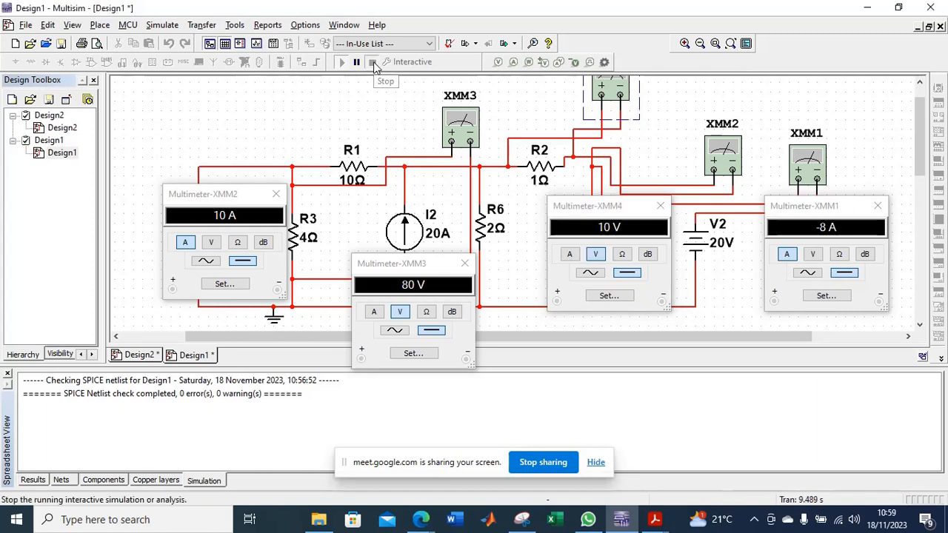
click(773, 520)
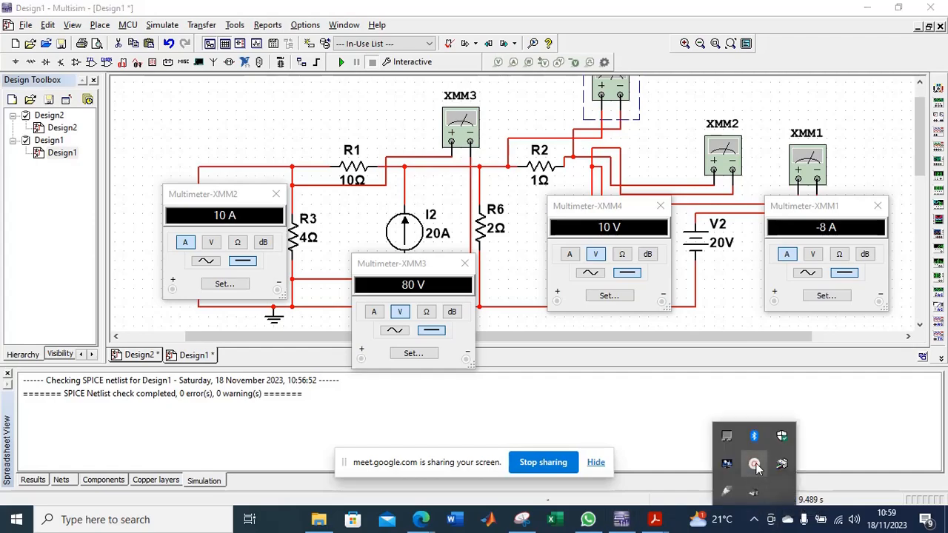